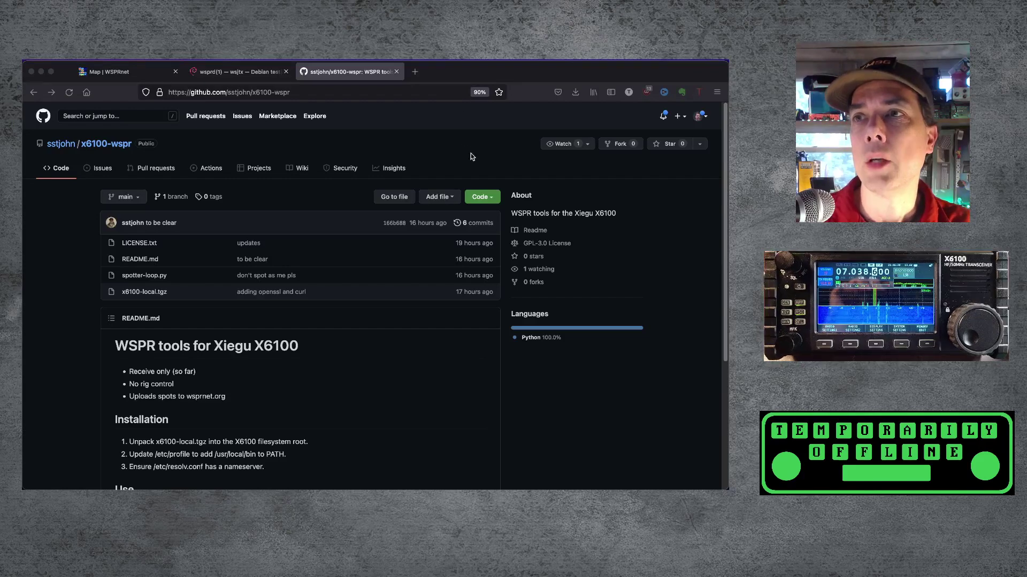
- Copy the HTTPS clone URL of the x6100-wspr repository and switch to the terminal
click(487, 199)
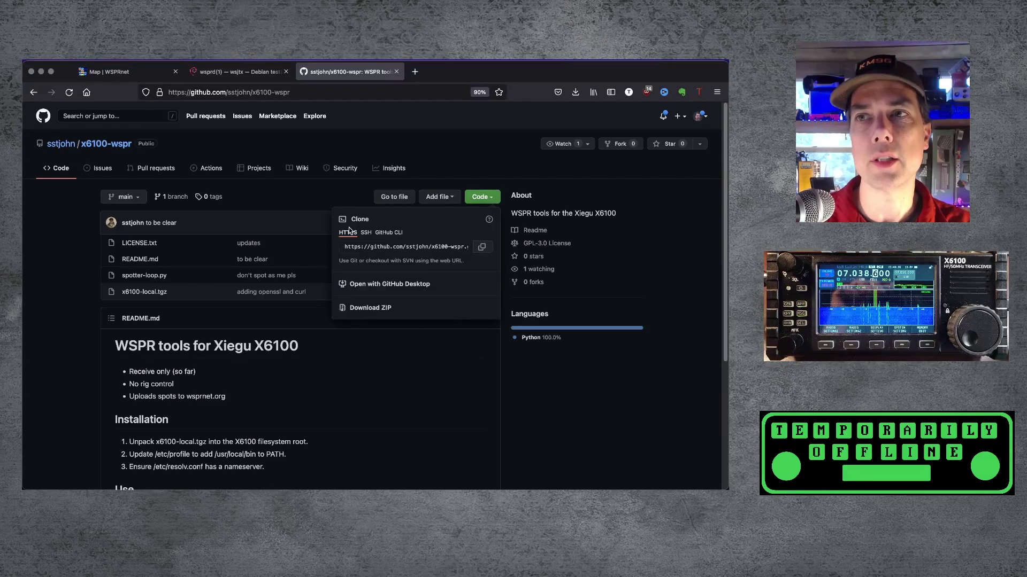
click(481, 248)
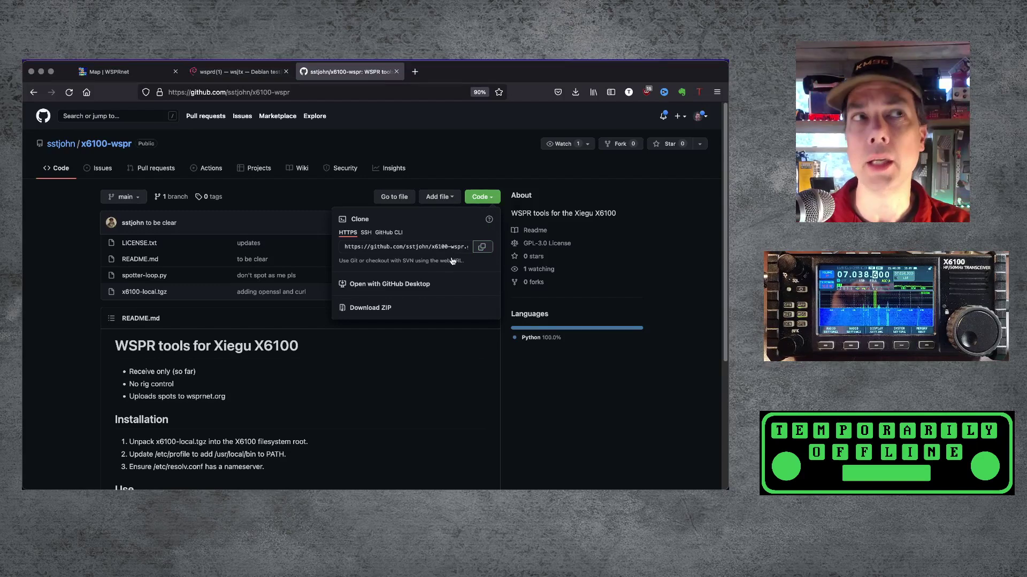
key(super+Tab)
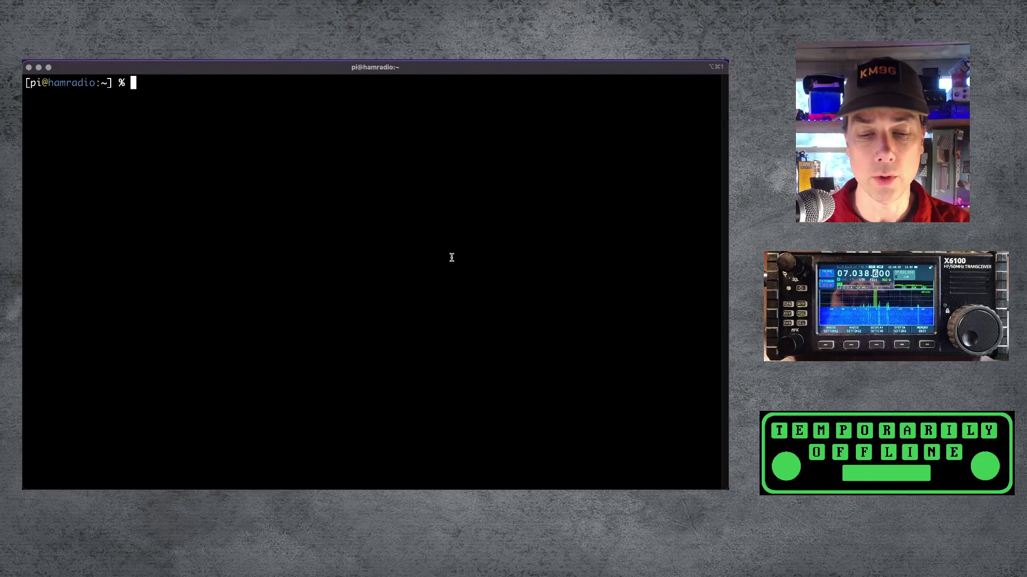
- Go to the home directory and clone the x6100-wspr repository with git, using the copied URL
text(cd)
key(Return)
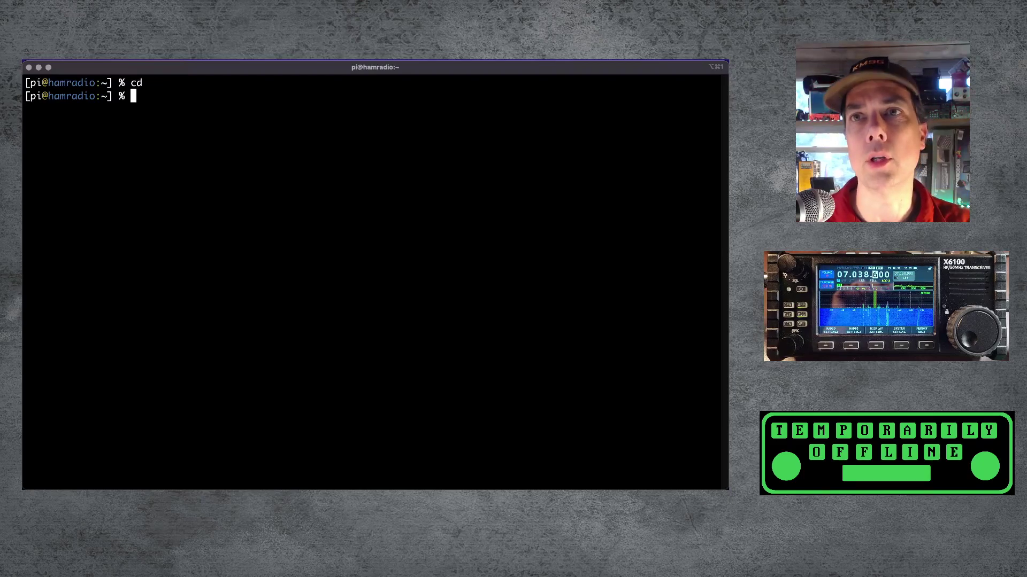
text(git cloine)
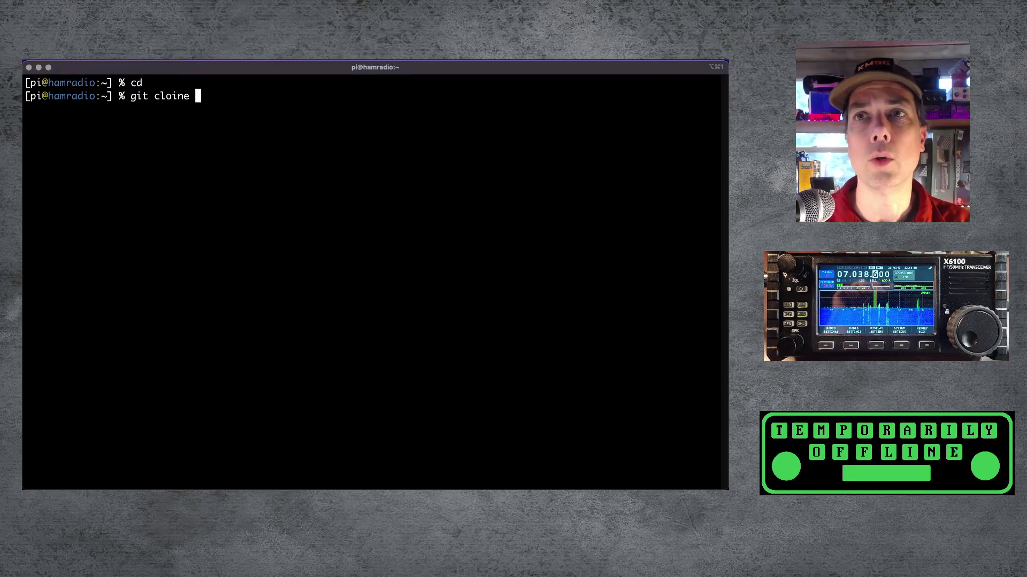
key(BackSpace)
key(BackSpace)
key(BackSpace)
key(BackSpace)
text(ne)
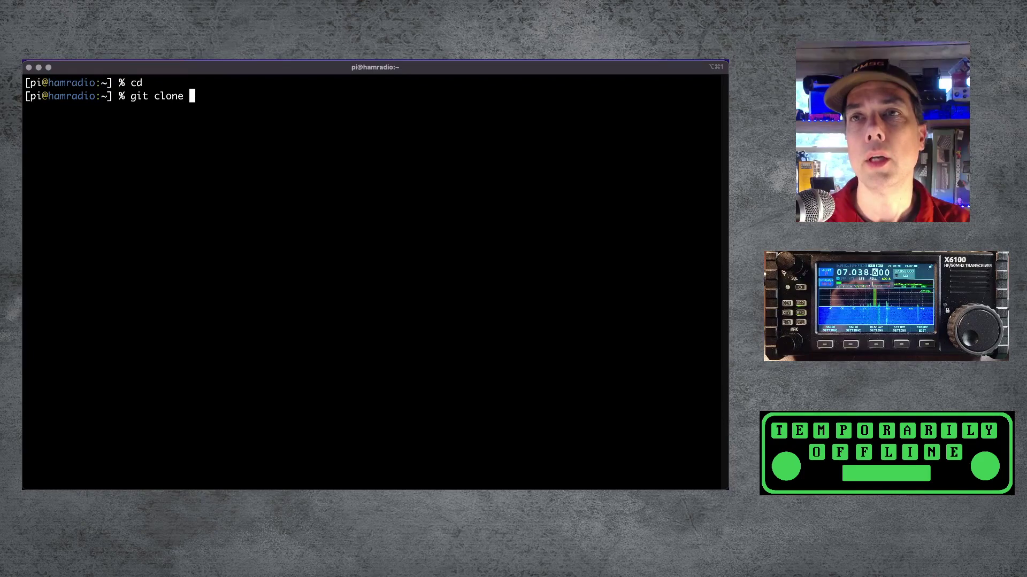
key(super+v)
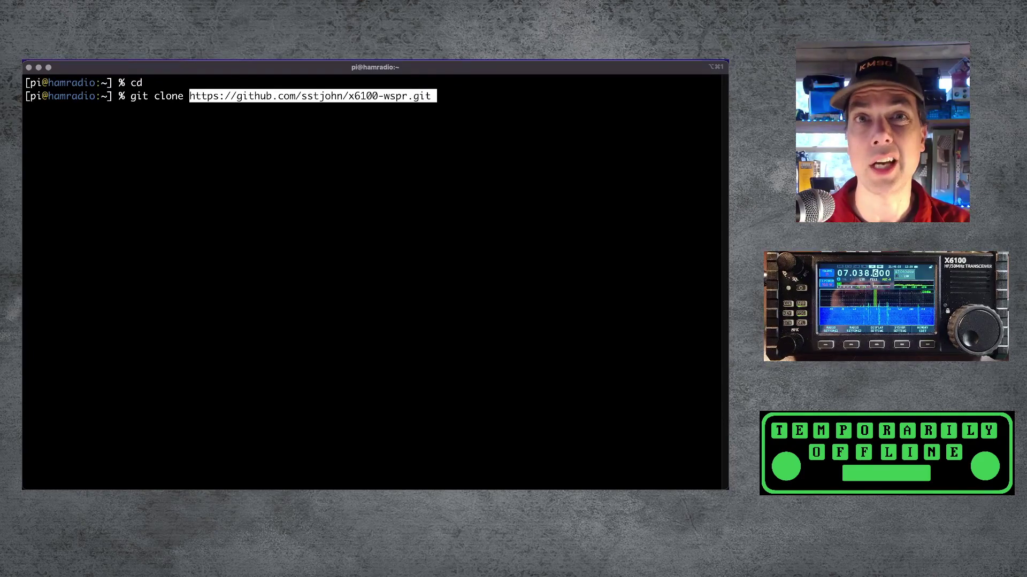
key(Return)
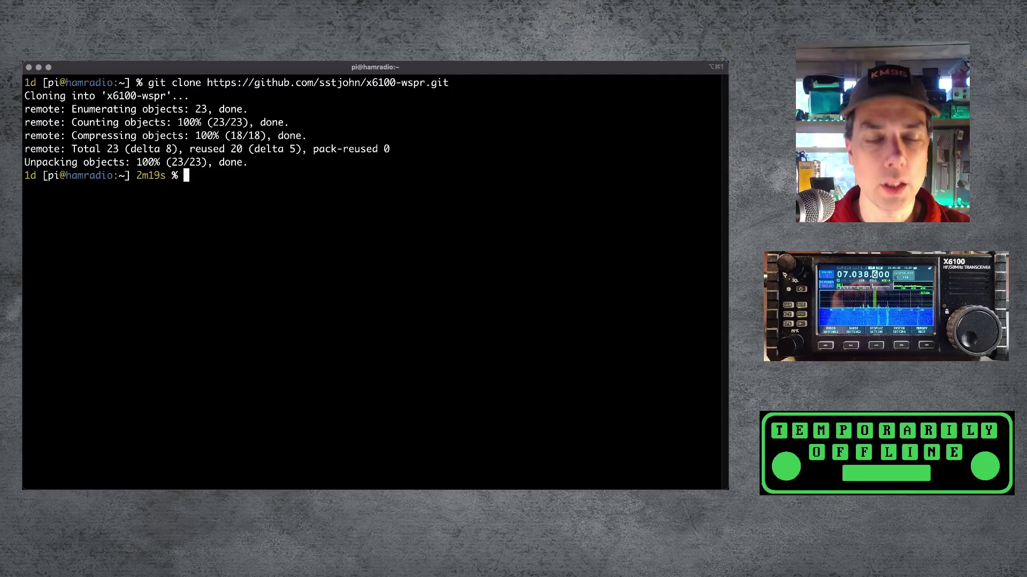
- Enter the x6100-wspr directory and list its files
text(cd x6100-wspr)
key(Return)
text(ls)
key(Return)
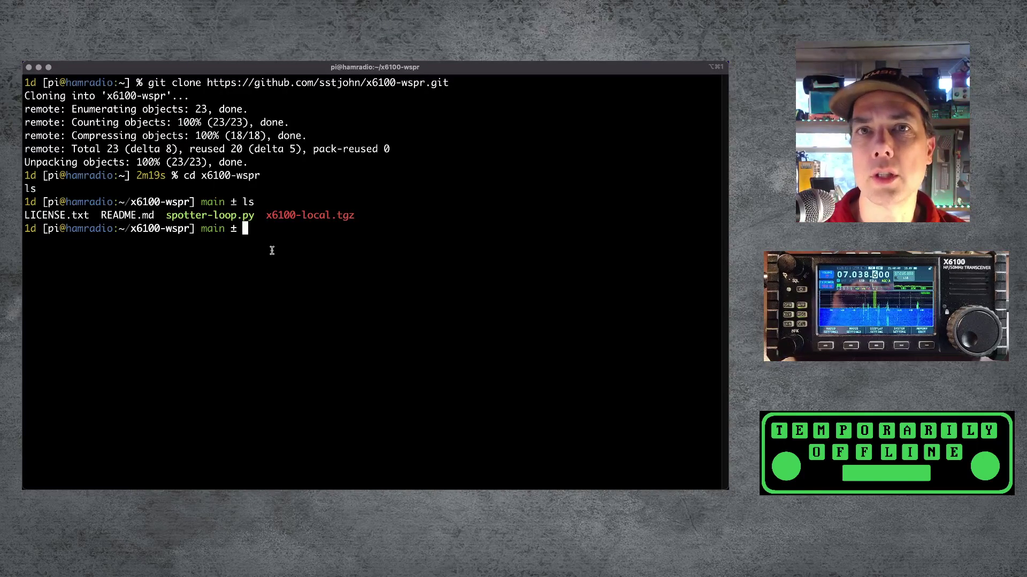
- Switch to the browser and read the installation and use instructions in the repository's README
key(super+Tab)
key(Escape)
scroll(251, 347, down, 2)
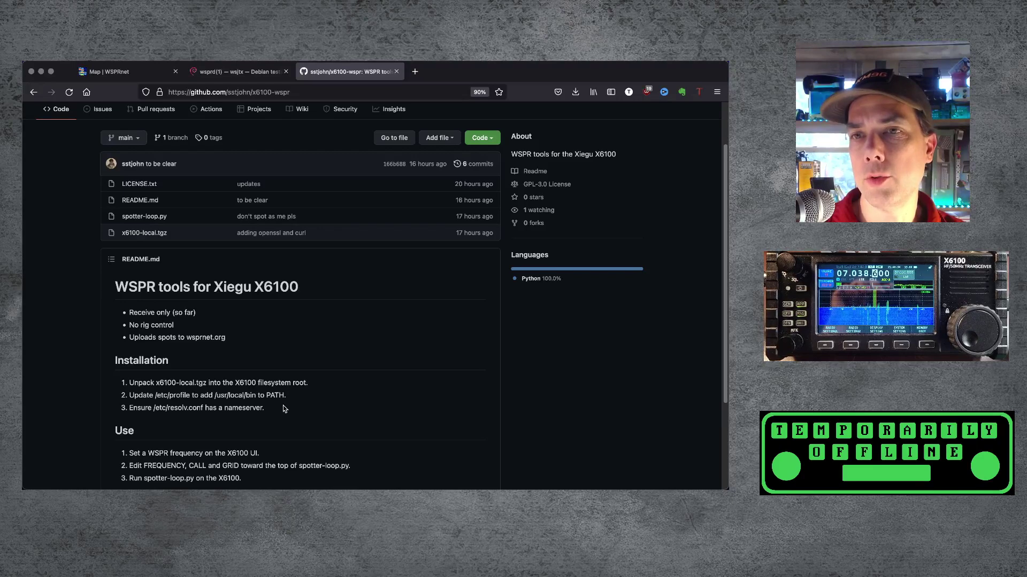
scroll(294, 385, down, 1)
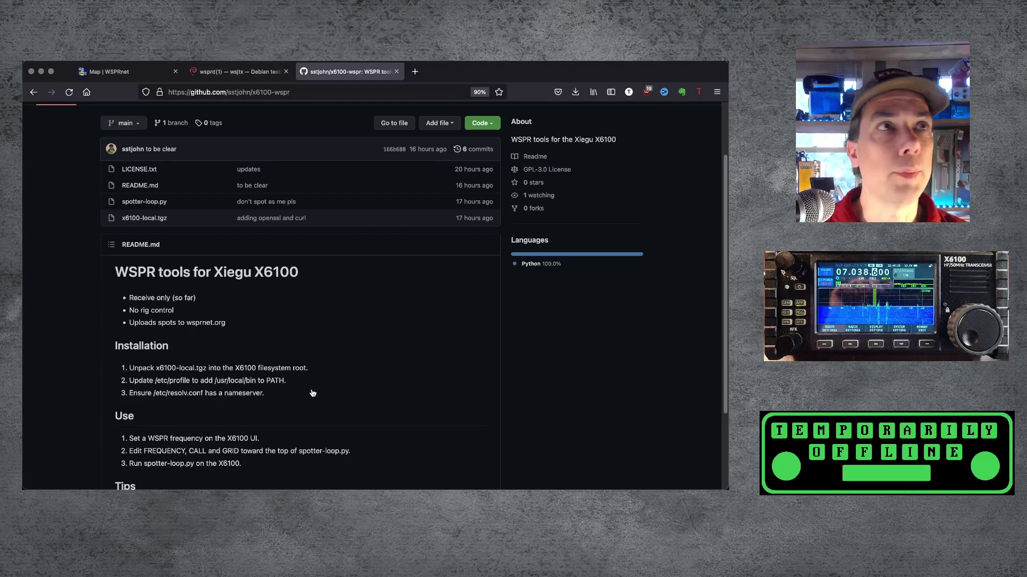
- Return to the terminal, reattach the radio's console with screen -r, and show its network configuration with ifconfig
key(super+Tab)
text(screen -r)
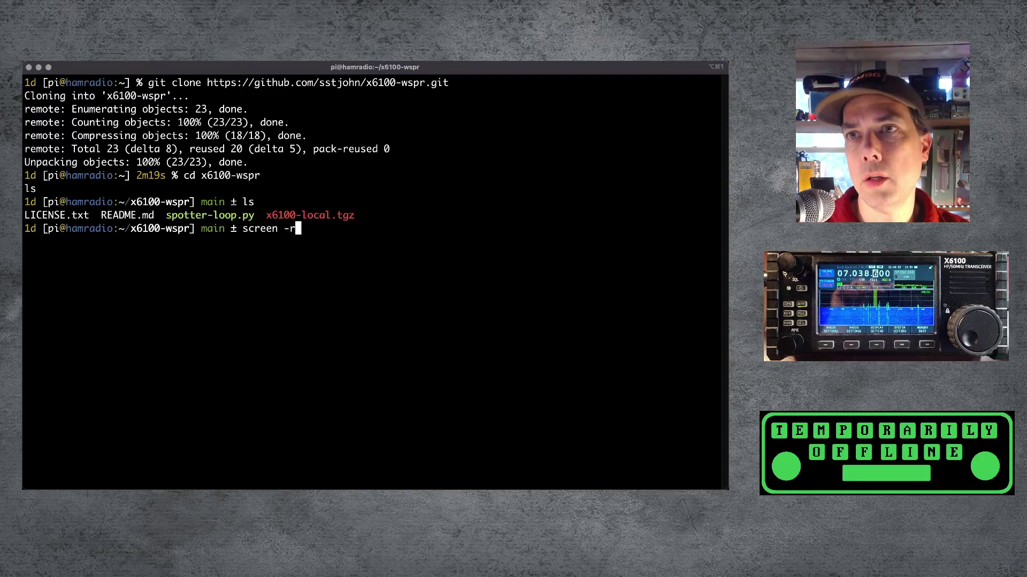
key(Return)
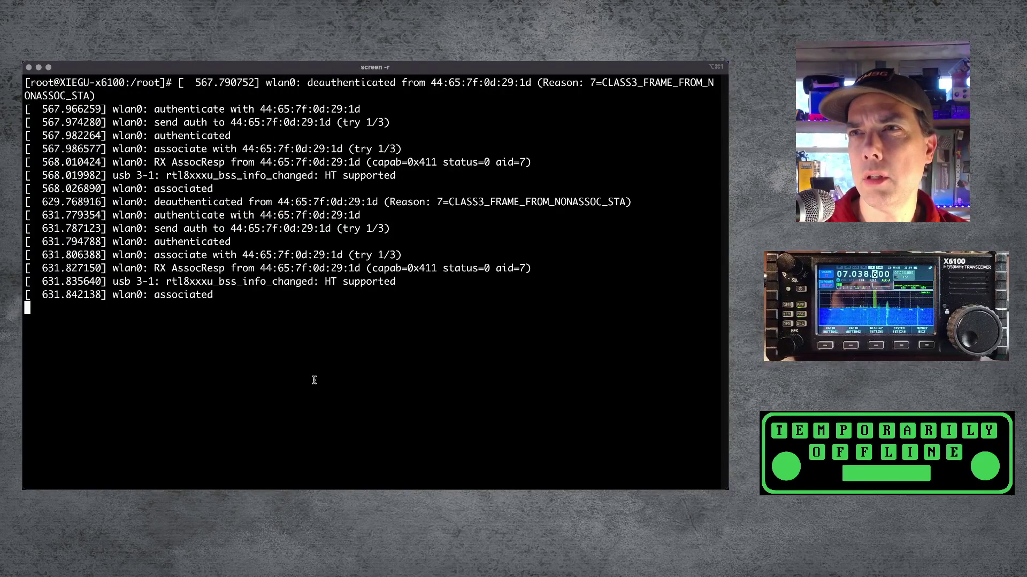
key(Return)
text(ifconfig)
key(Return)
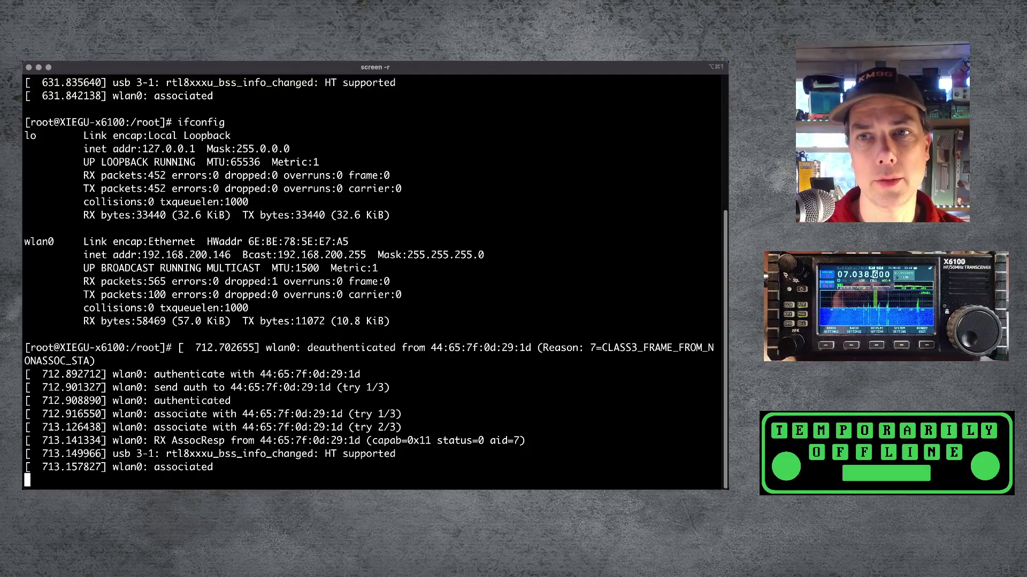
key(ctrl+a)
text(dio:~/x6100-wspr] main 8s ± scp )
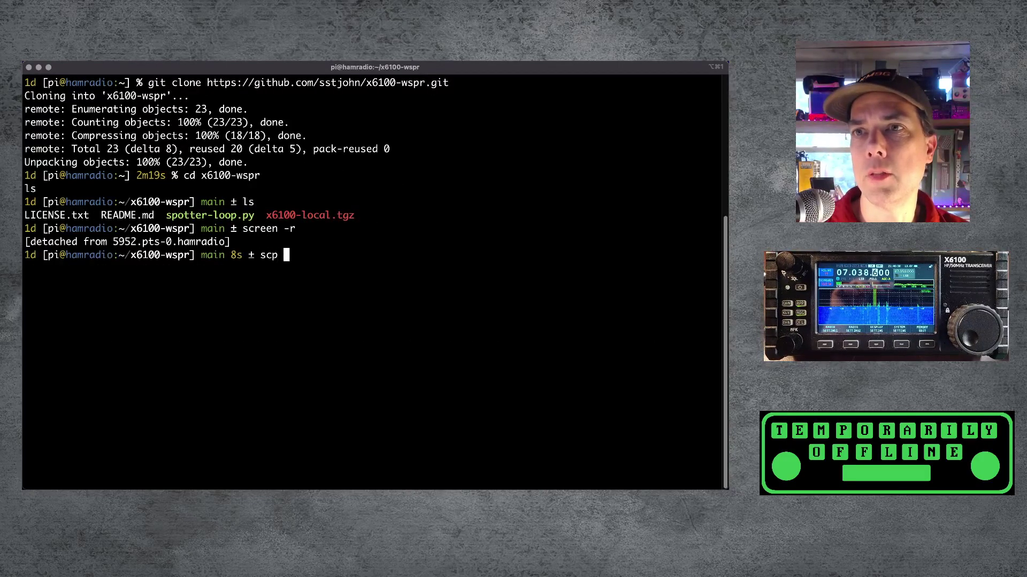
text(spotter-loop.py root@192.168.200.146:.)
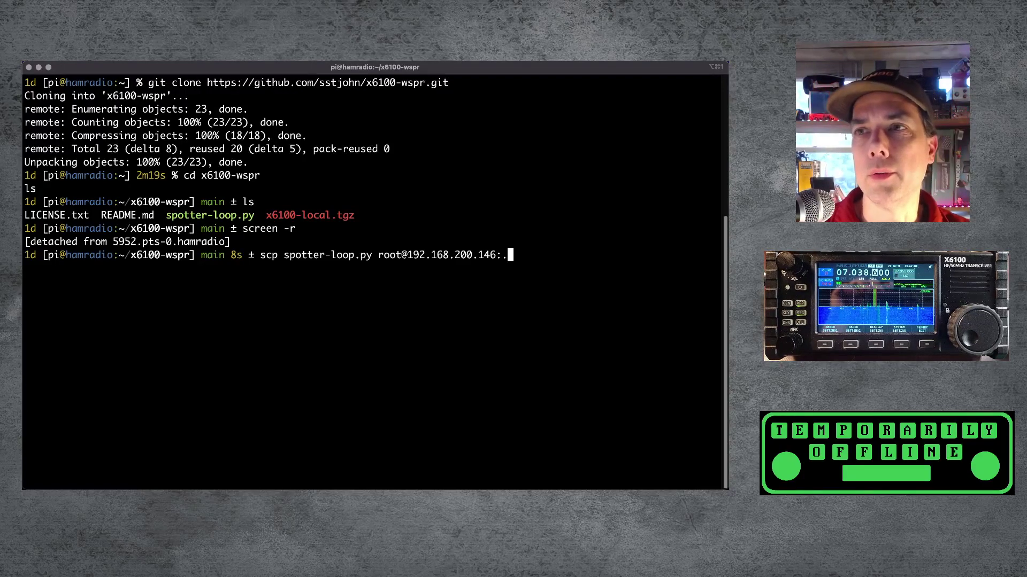
key(Return)
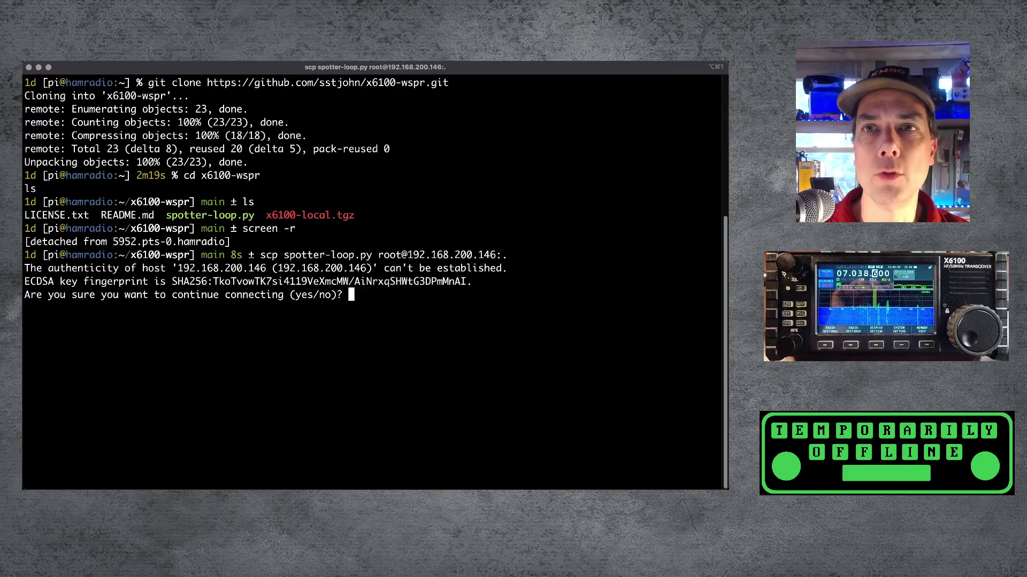
text(yes)
key(Return)
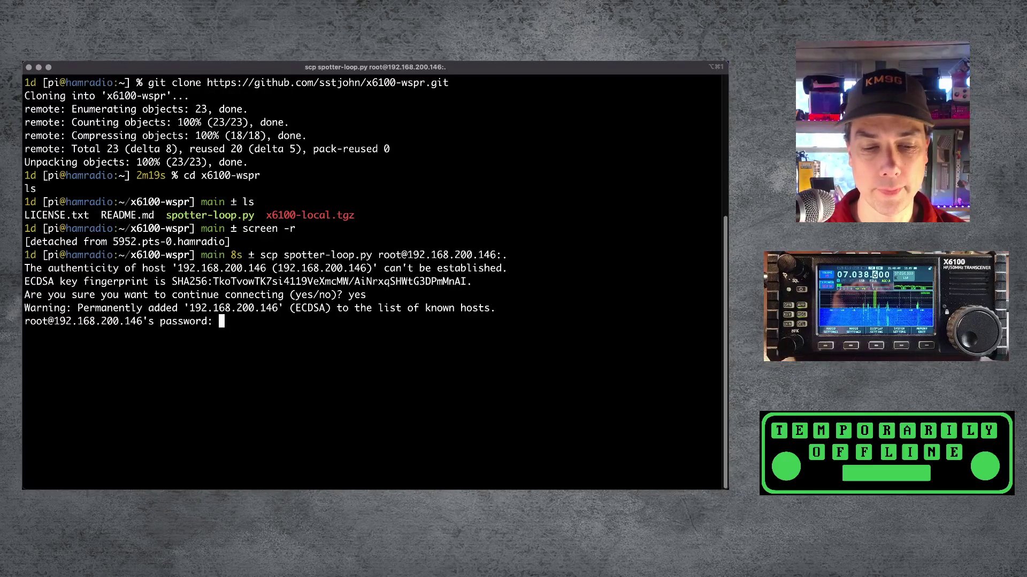
key(Return)
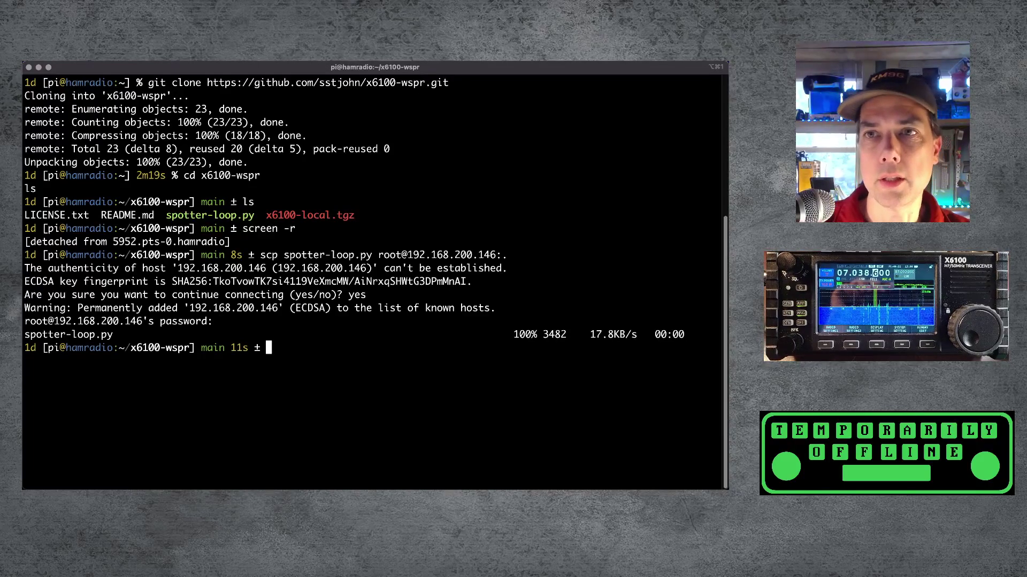
text(scp x6100-local.tgz root@192.168.200.146:.)
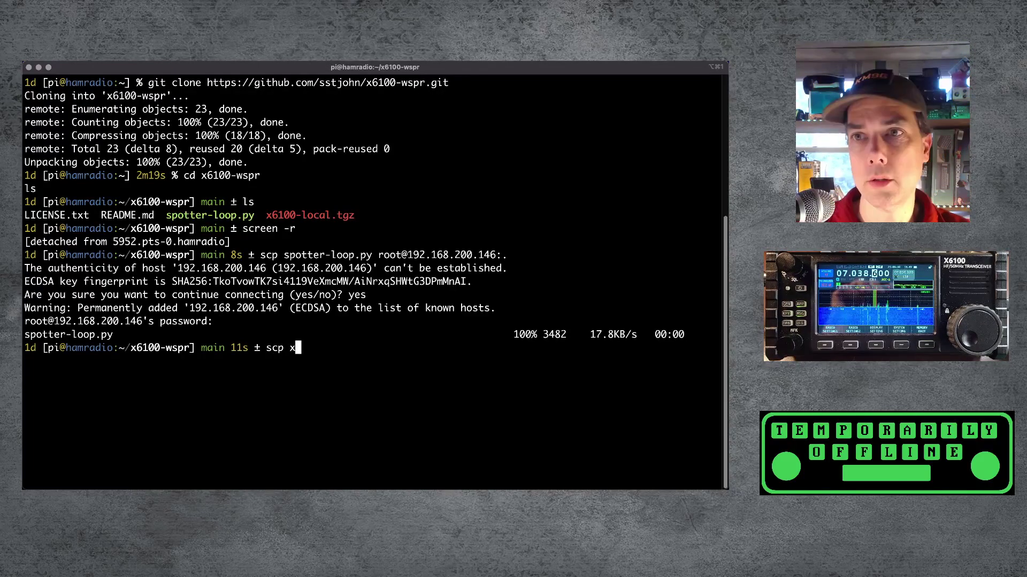
key(Return)
key(Return)
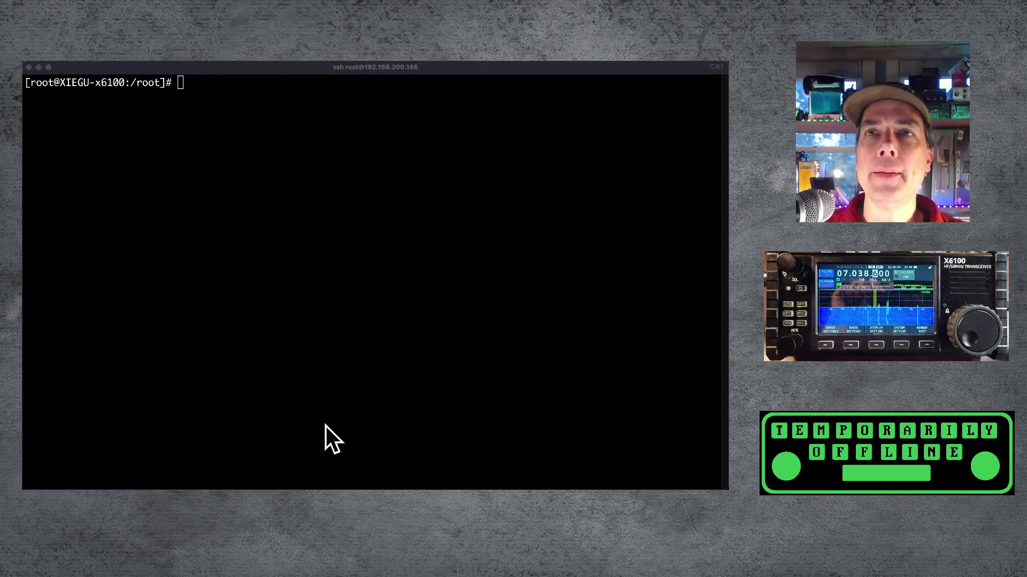
- List the files in /root on the radio, and check the README's instruction for unpacking x6100-local.tgz in the browser
click(294, 401)
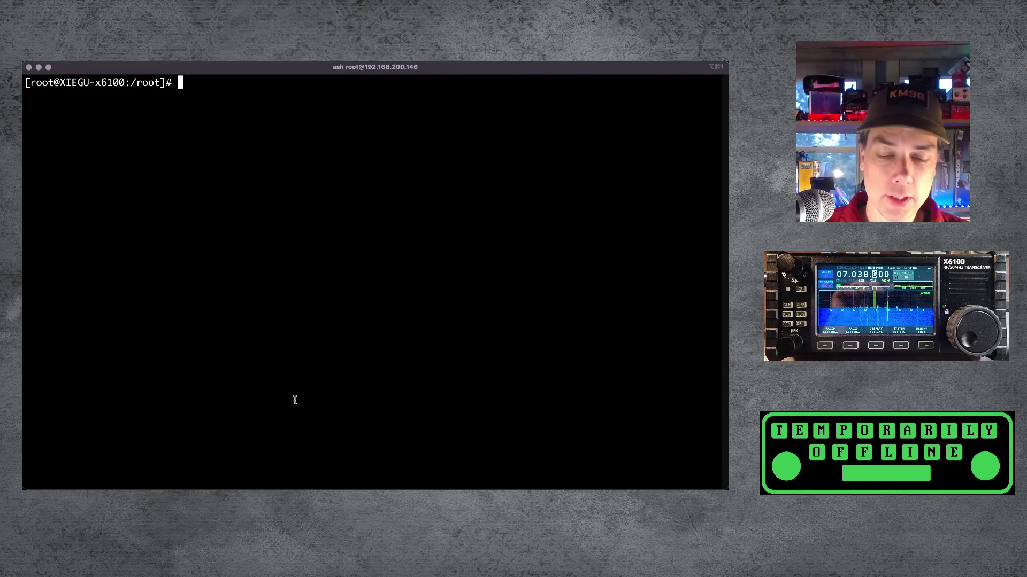
text(ls)
key(Return)
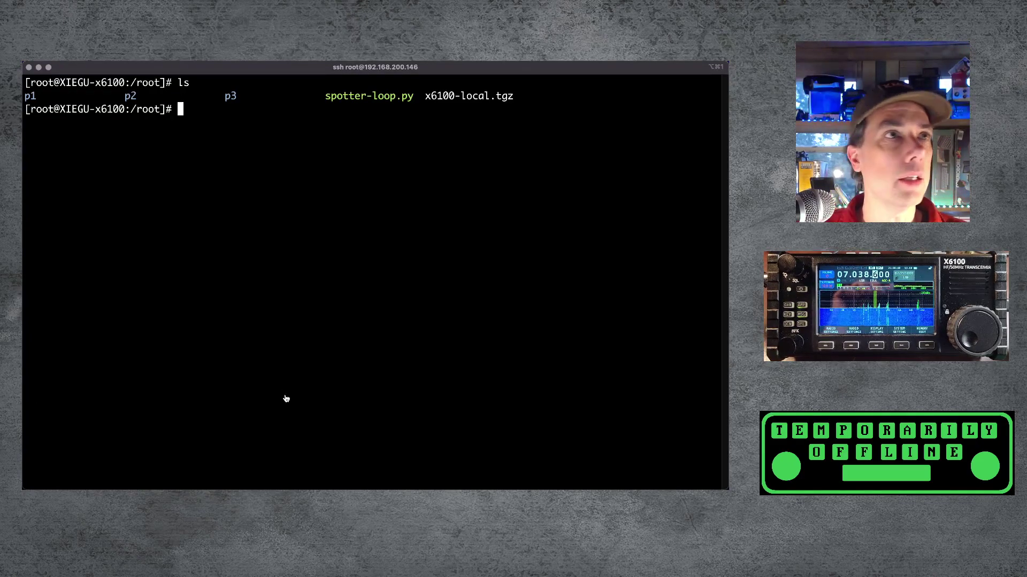
key(super+Tab)
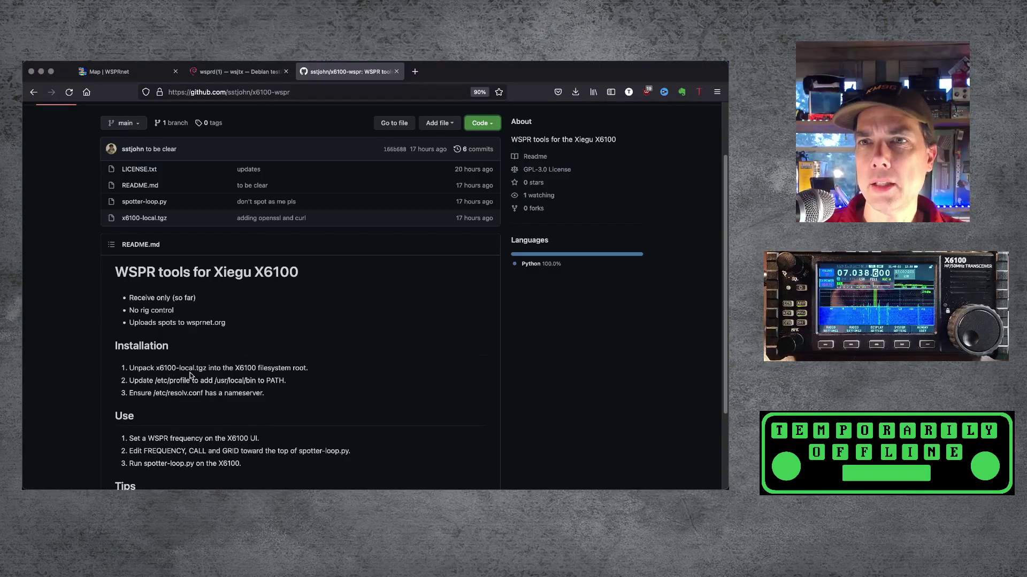
drag(192, 369, 300, 369)
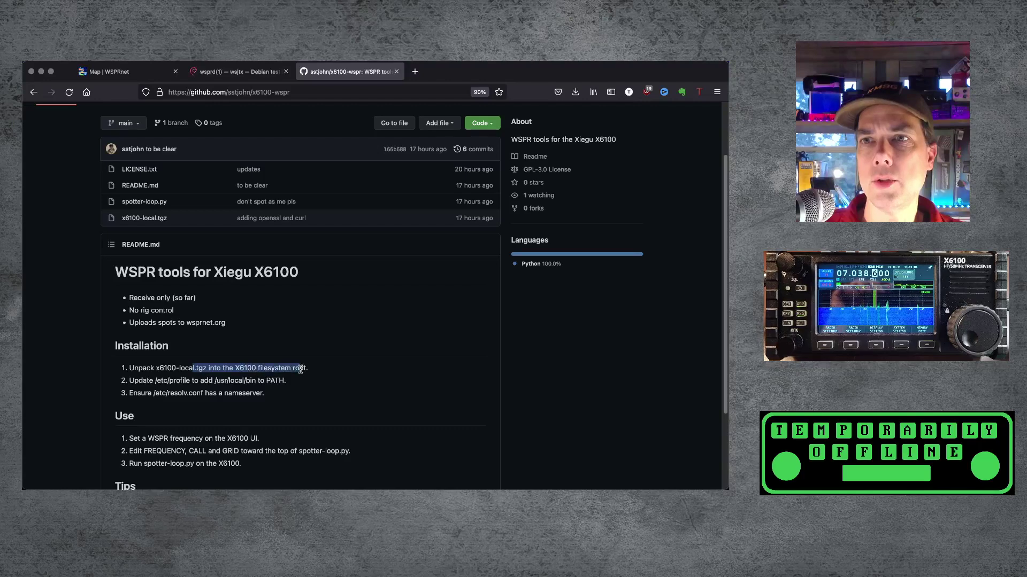
click(328, 384)
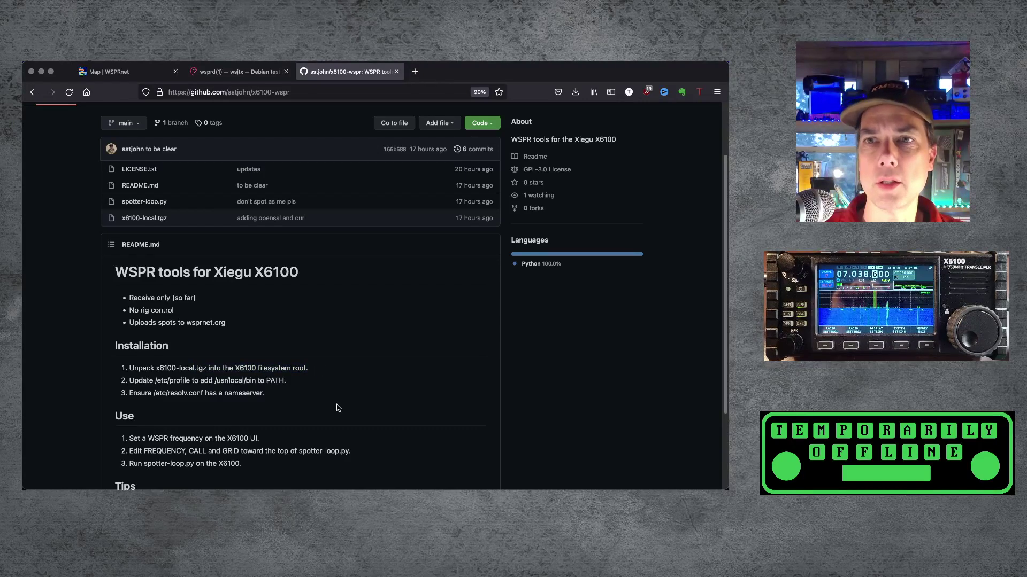
- Return to the radio's SSH session and extract /root/x6100-local.tgz into the filesystem root with tar -xzf
key(super+Tab)
text(cd /)
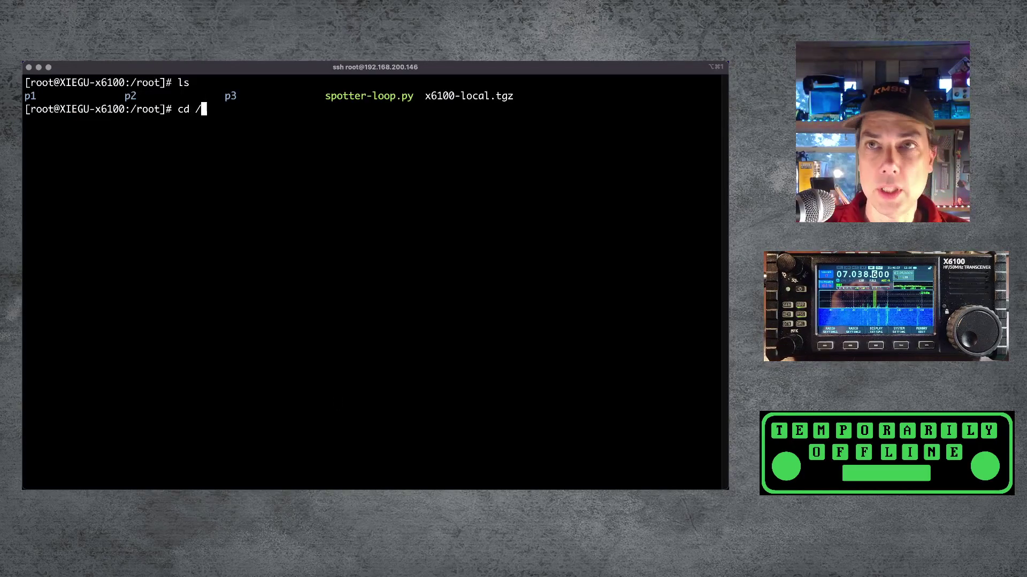
key(Return)
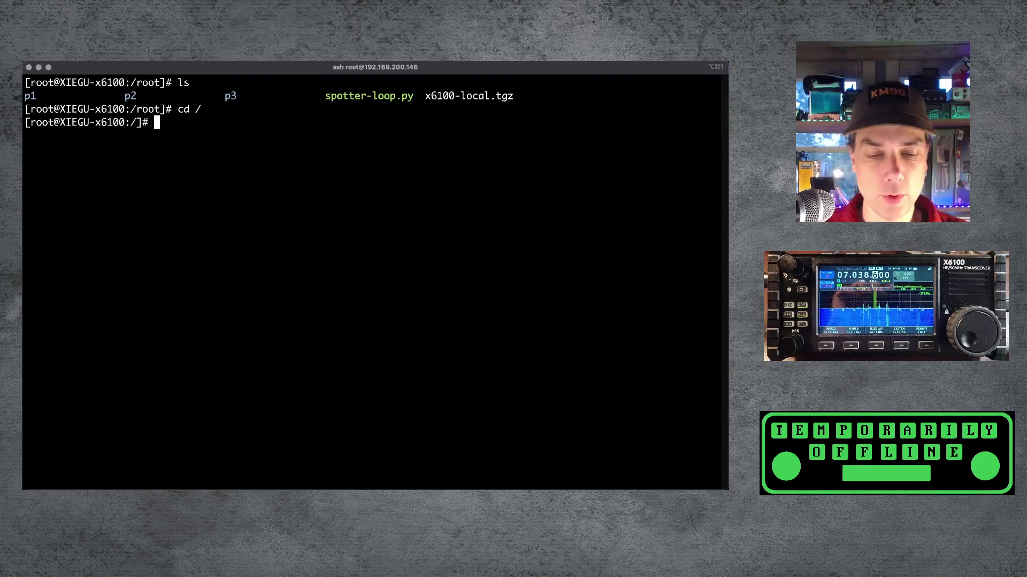
text(tar -x)
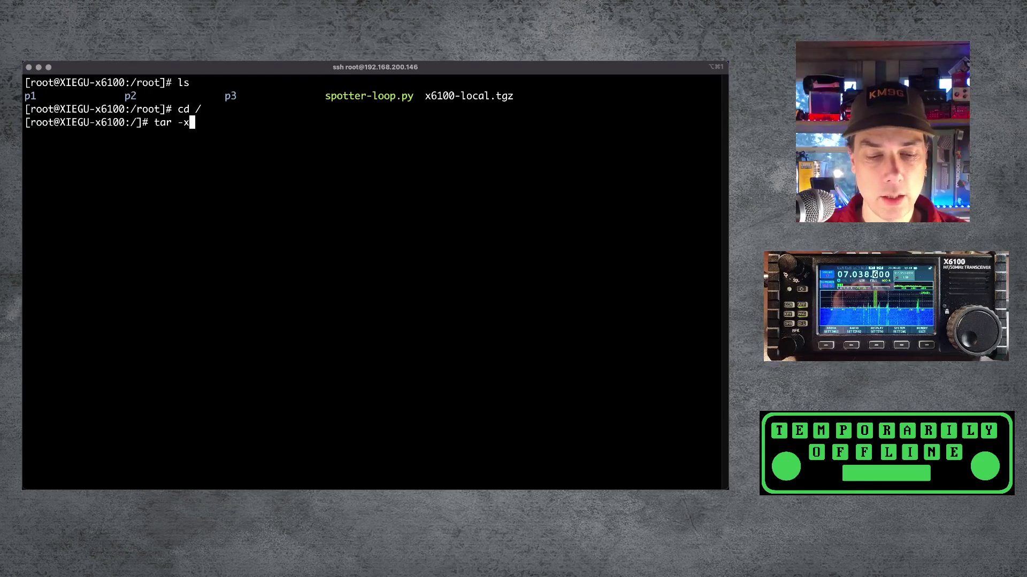
text(zf)
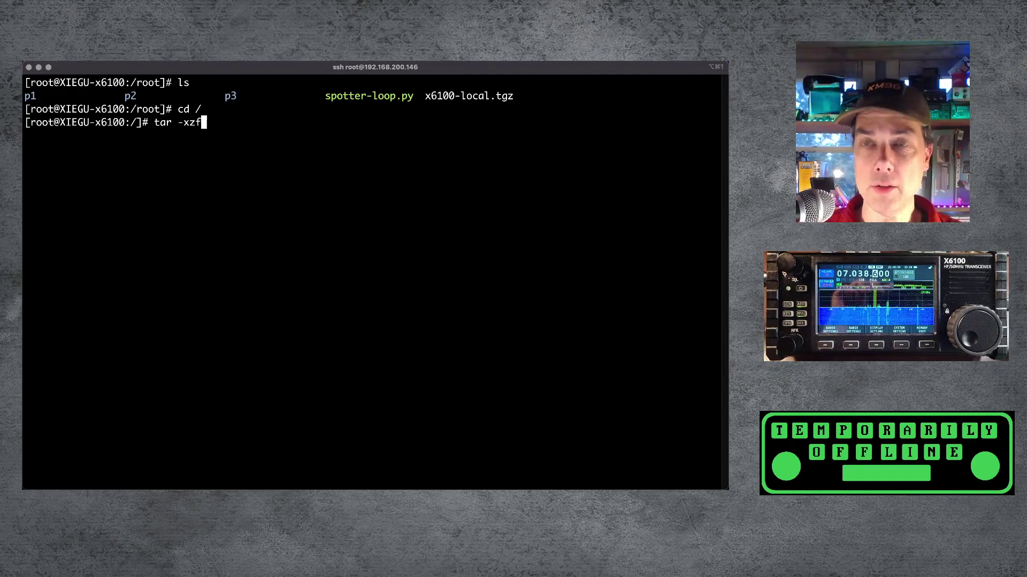
text(/root/x)
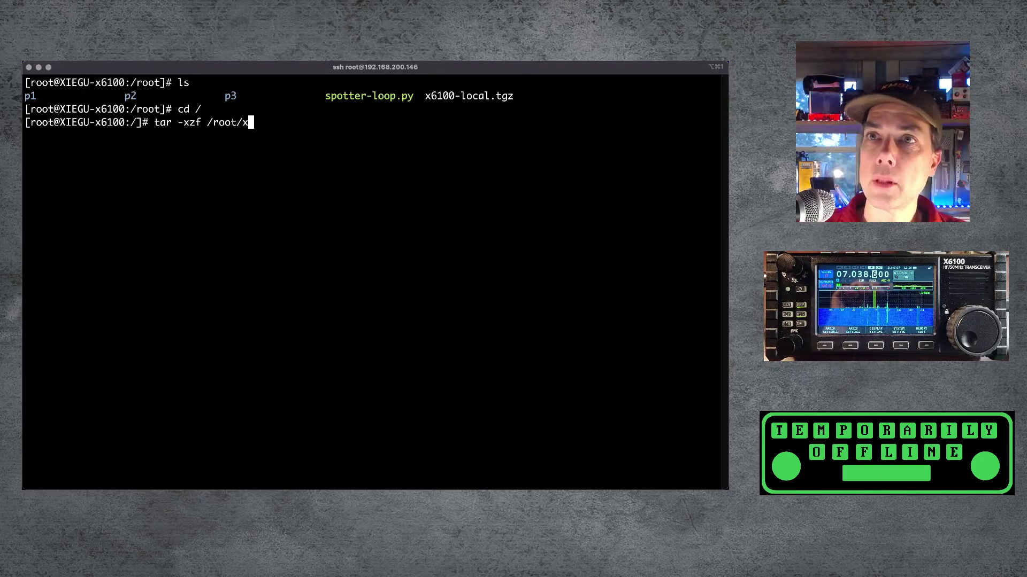
key(Tab)
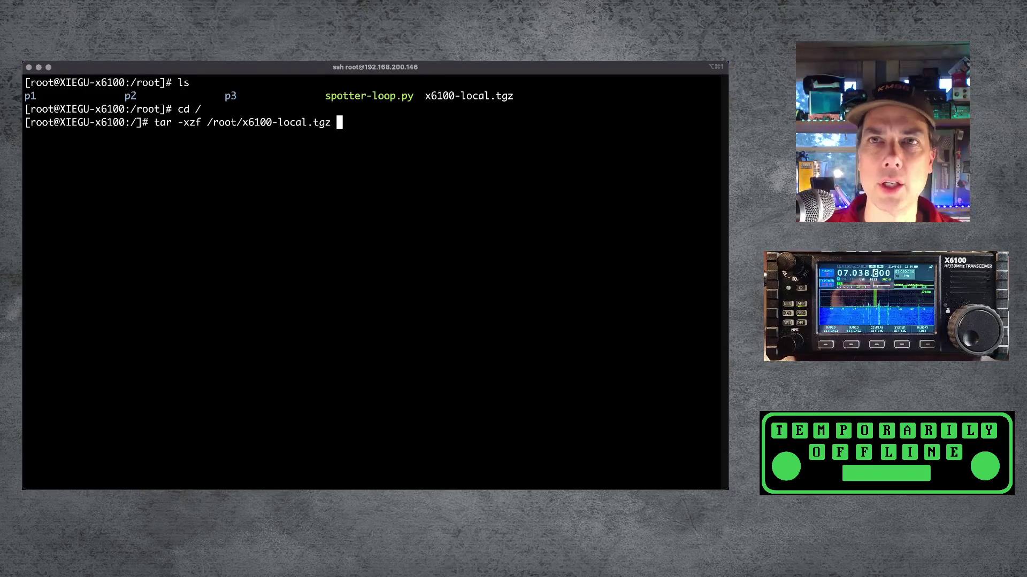
key(Return)
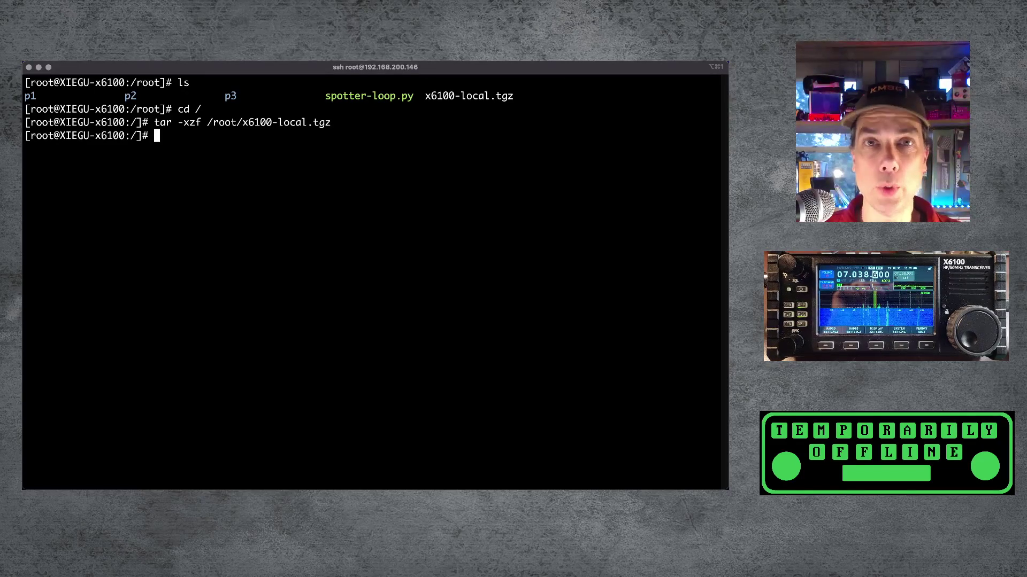
- Check the README's PATH instruction in the browser and open /etc/profile in vi in the radio's SSH session
key(super+Tab)
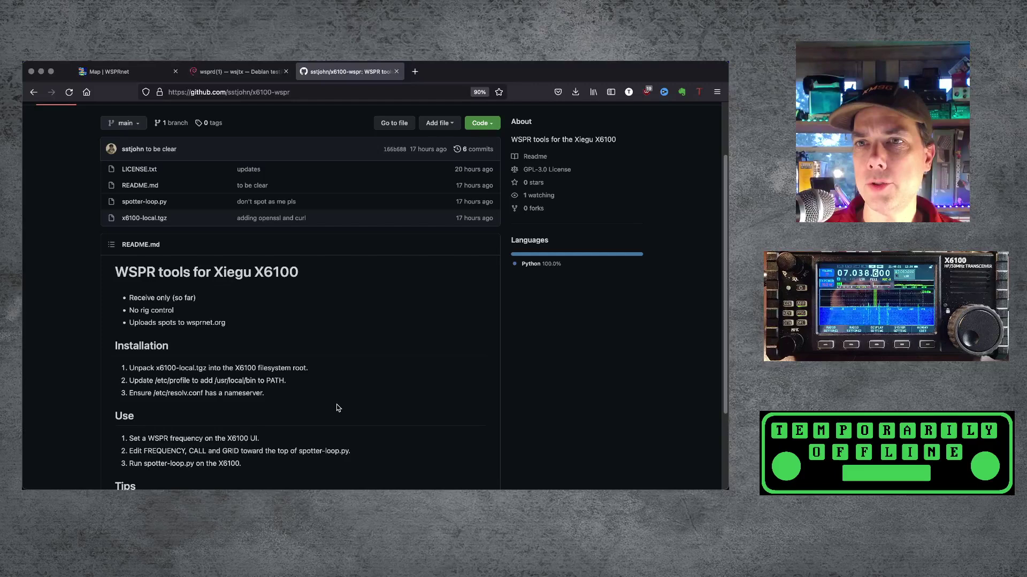
key(super+Tab)
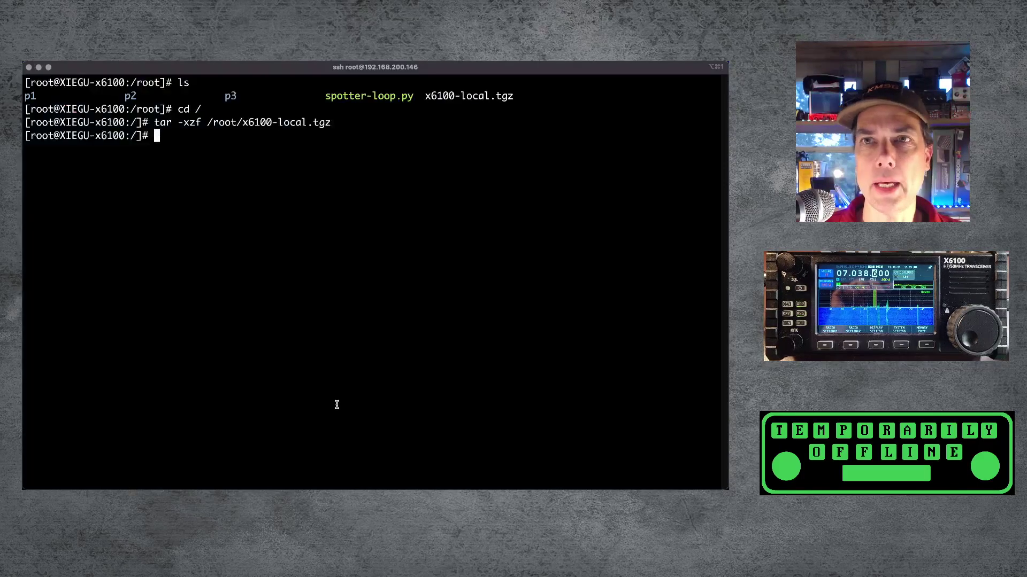
text(vi /etc/pr)
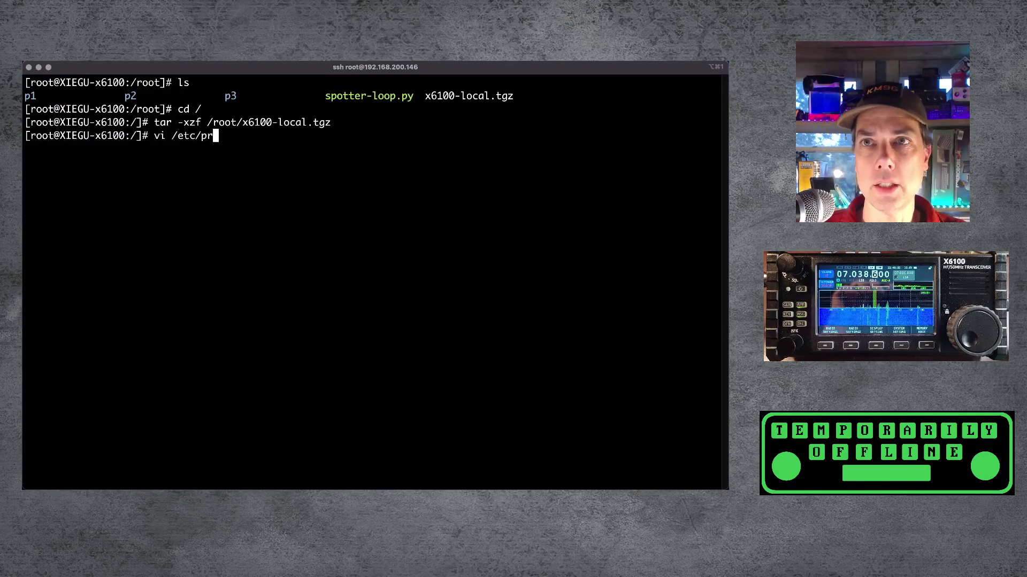
text(ofile)
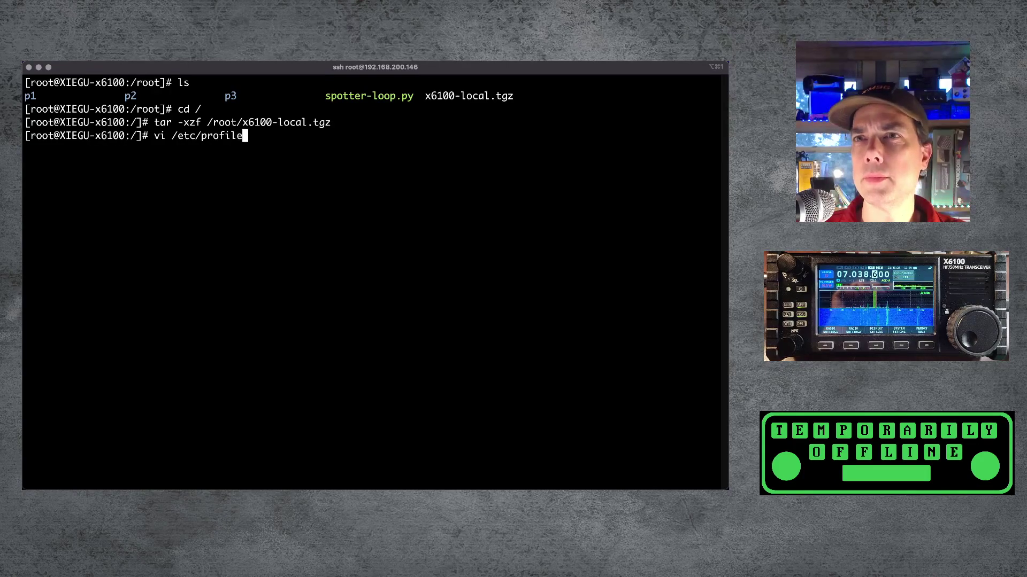
key(Return)
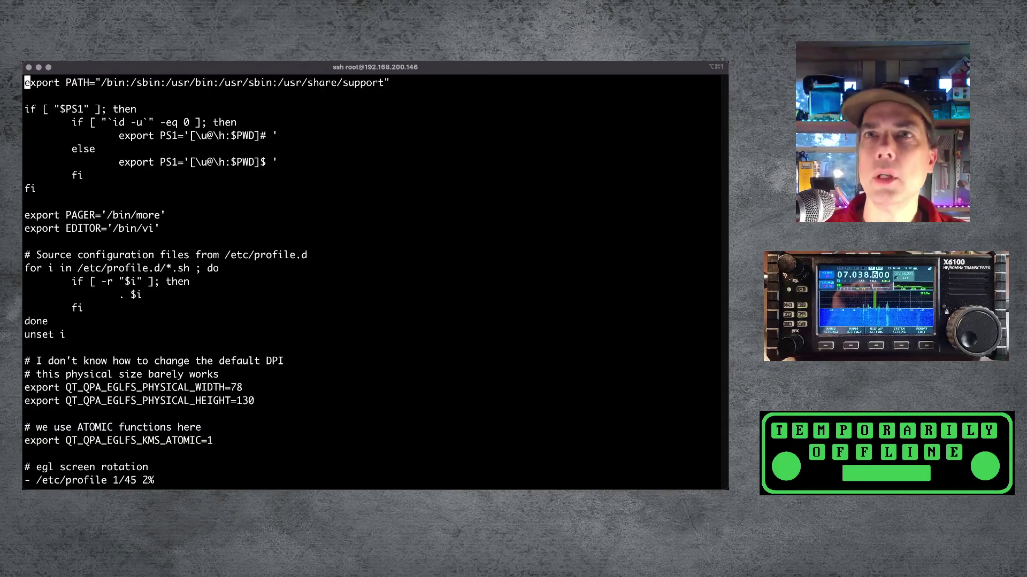
- Append :/usr/local/bin to the end of the PATH value in /etc/profile, save the file and quit vi
key(Right)
key(Right)
key(Right)
key(Right)
key(Right)
key(Right)
key(Right)
key(Right)
key(Right)
key(Right)
key(Right)
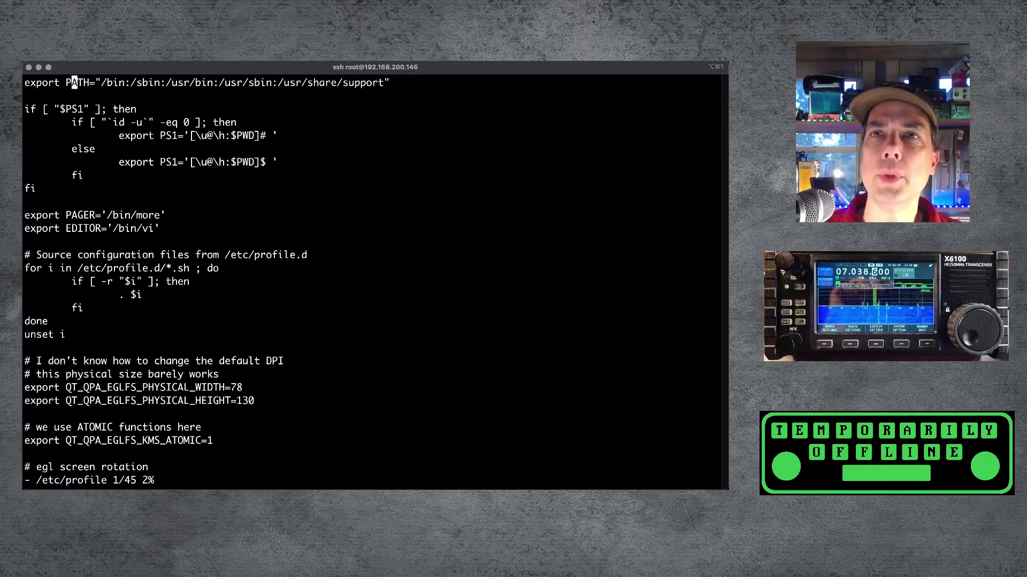
key(Right)
key(Right)
key(Right)
key(Right)
key(Right)
key(Right)
key(Right)
key(Right)
key(Right)
key(Right)
key(Right)
key(Right)
key(Right)
key(Right)
key(Right)
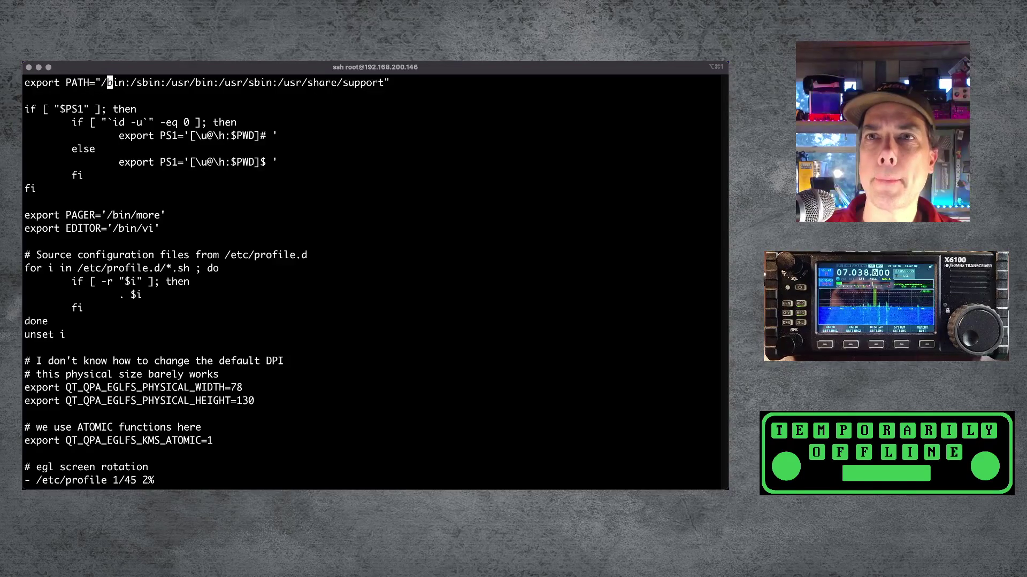
key(Right)
key(Right)
key(Right)
key(Right)
key(Right)
key(Right)
key(Right)
key(Right)
key(Right)
key(Right)
key(Right)
key(Right)
key(Right)
key(Right)
key(Right)
key(Right)
key(Right)
key(Right)
key(Right)
key(Right)
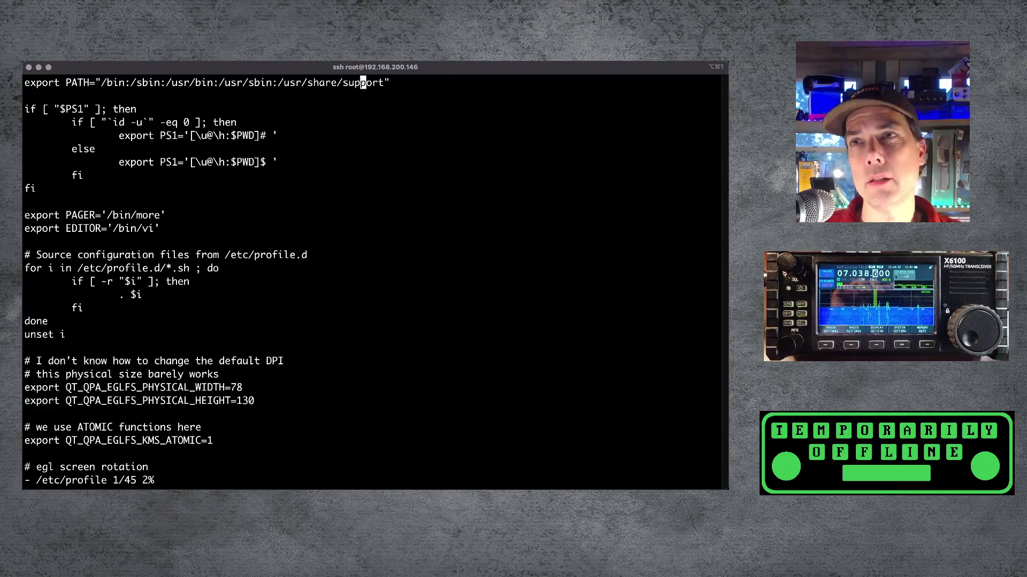
text(:)
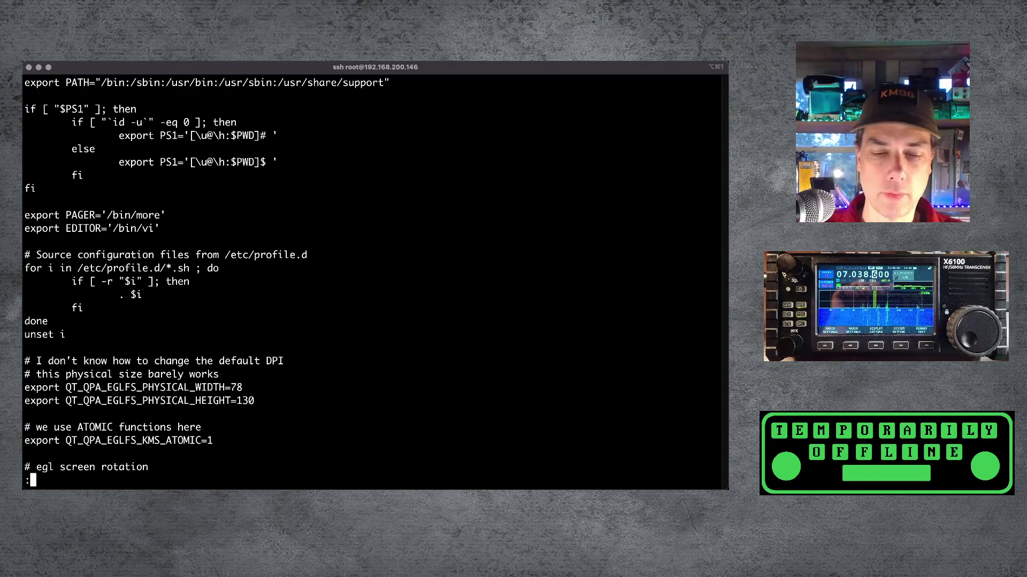
key(Escape)
text(are/support:)
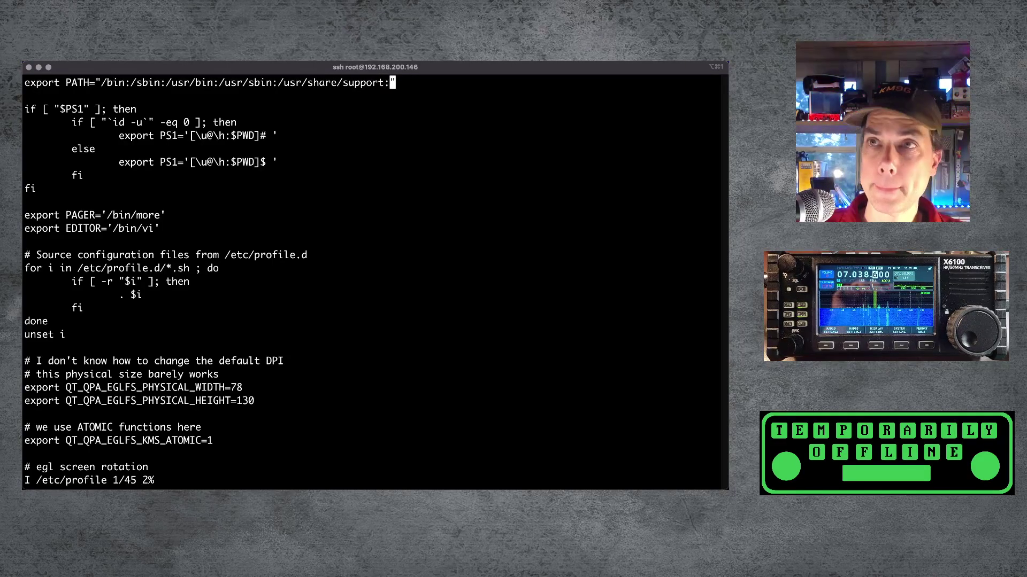
text(/usr/local/bin)
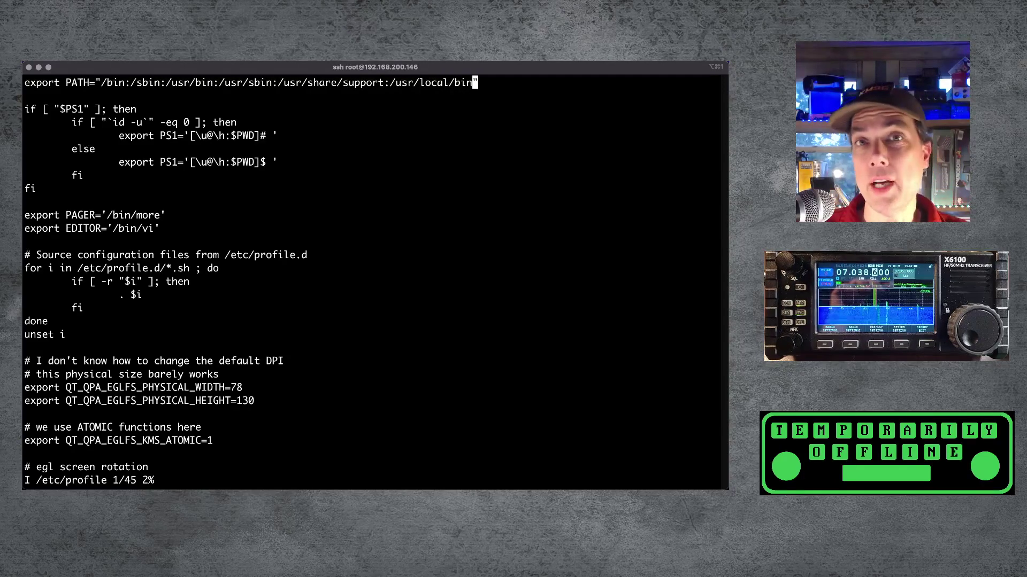
key(Escape)
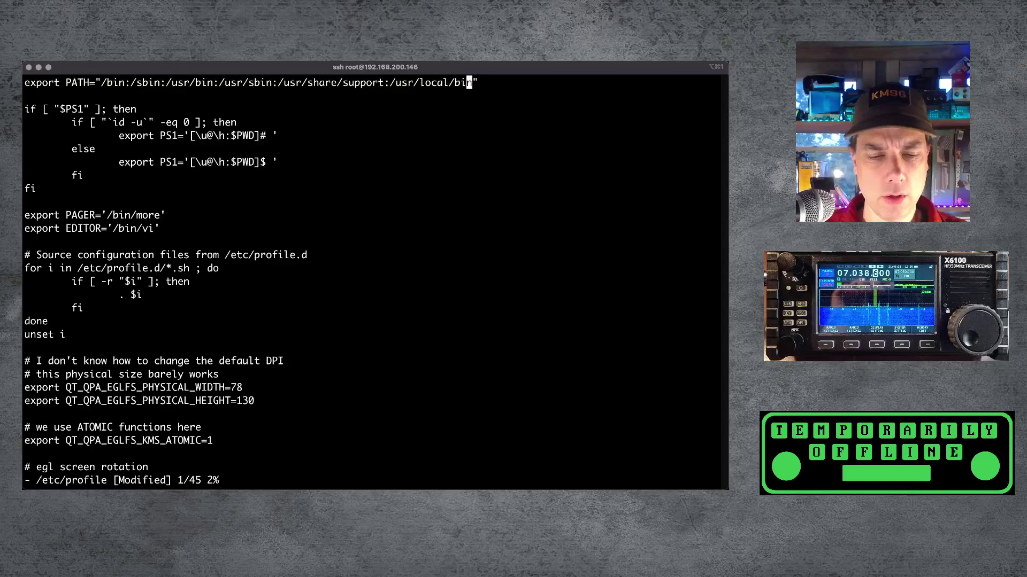
text(:wq)
key(Return)
- View the edited /etc/profile in nano and exit without changes
text(nan)
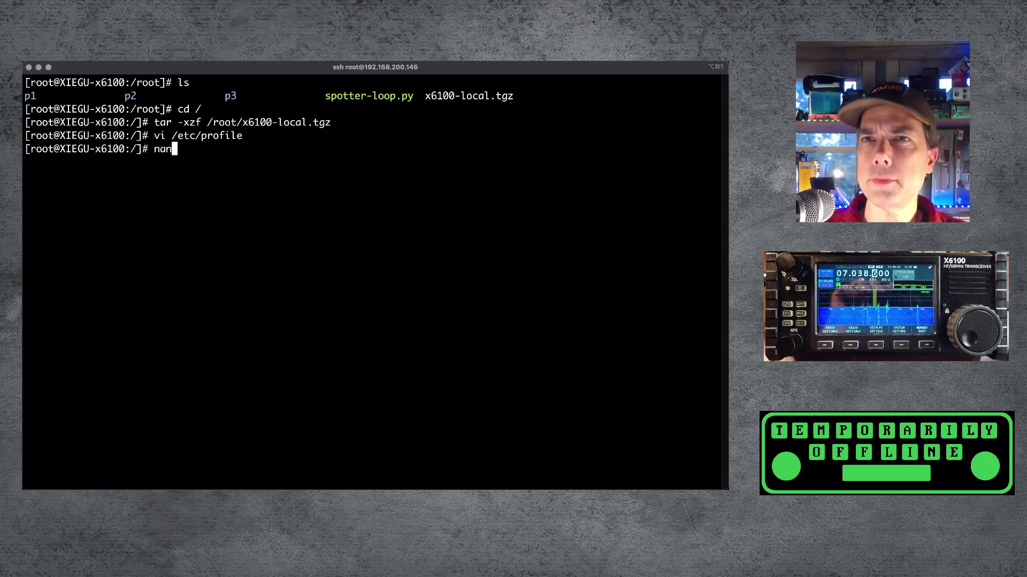
text(o /etc/profile)
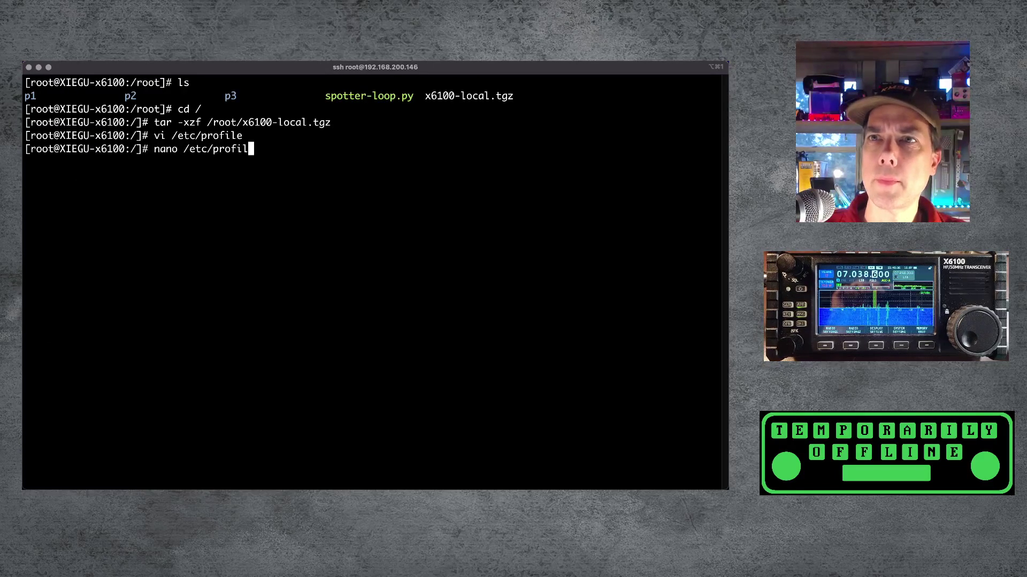
key(Return)
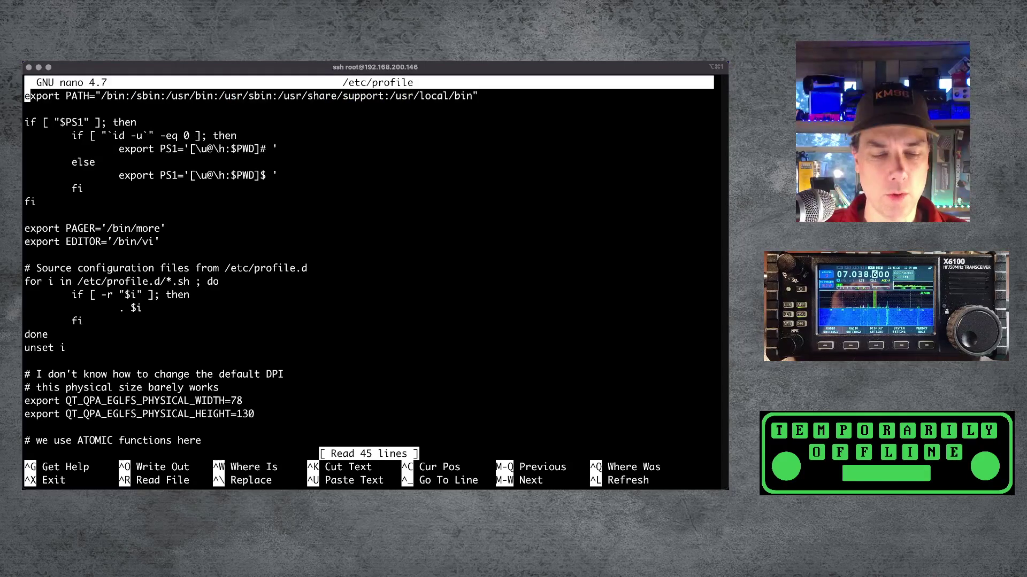
key(ctrl+x)
- Check the README's nameserver instruction in the browser, and inspect /etc/resolv.conf on the radio with vi, quitting without saving
key(super+Tab)
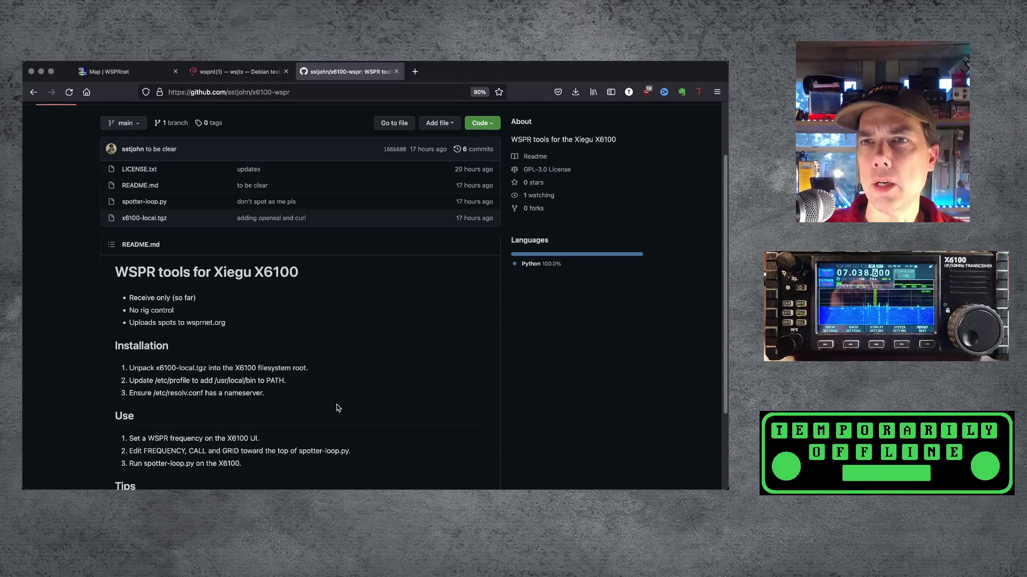
key(super+Tab)
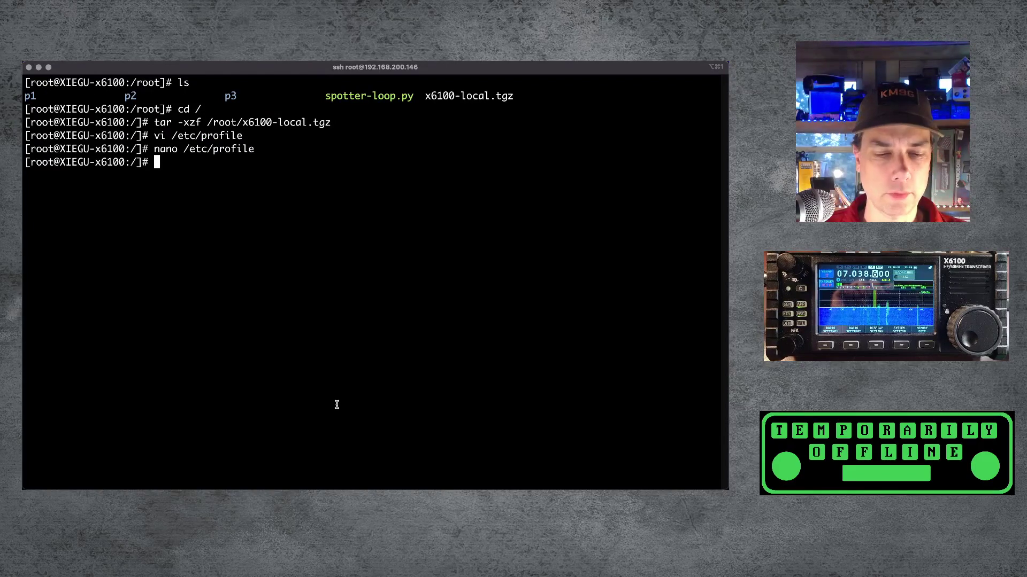
text(vi /etc/resolv.conf)
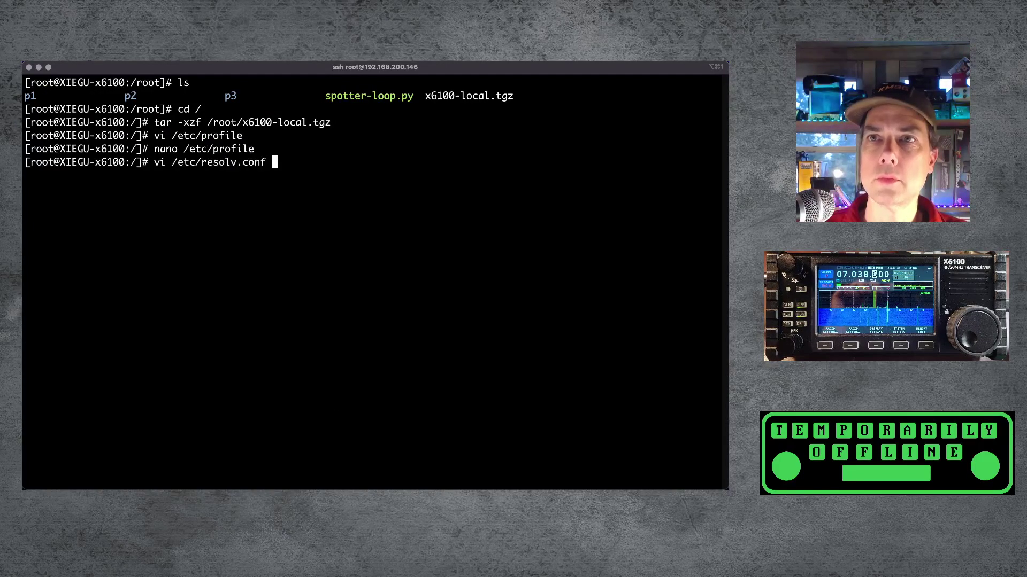
key(Return)
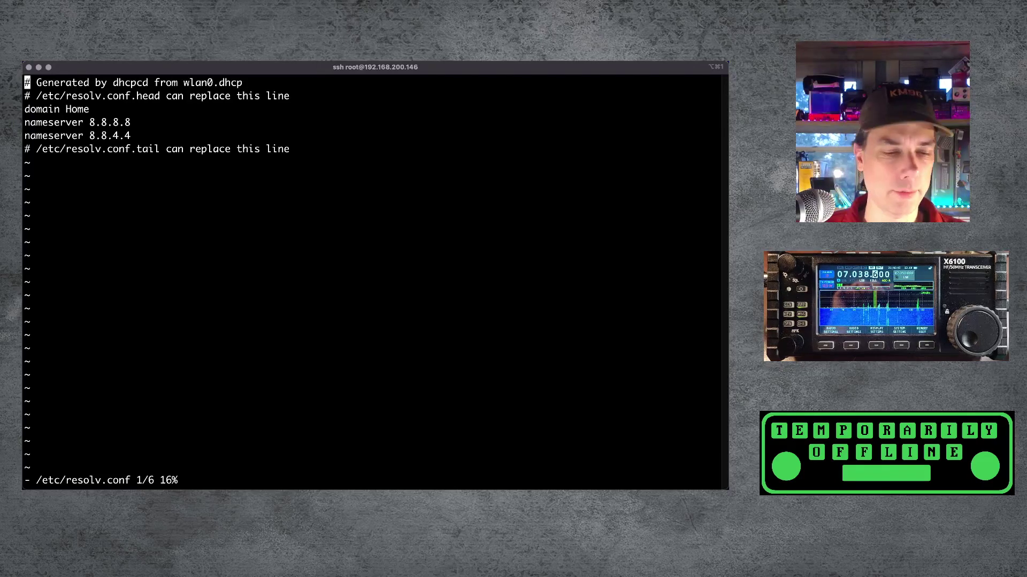
text(:q!~)
key(Return)
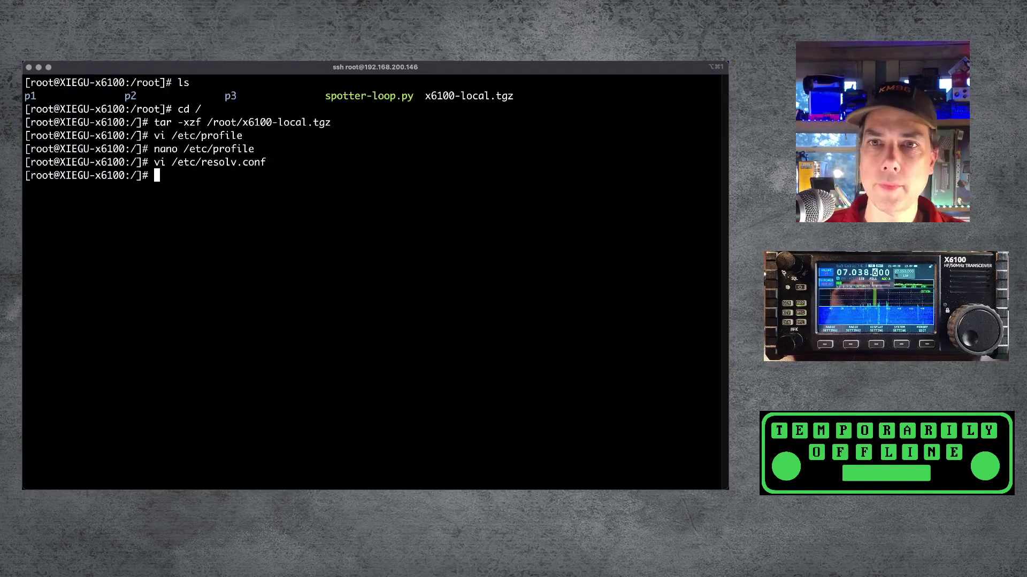
- Test name resolution on the radio by pinging google.com, stopping the ping after several replies
text(ping google.com)
key(Return)
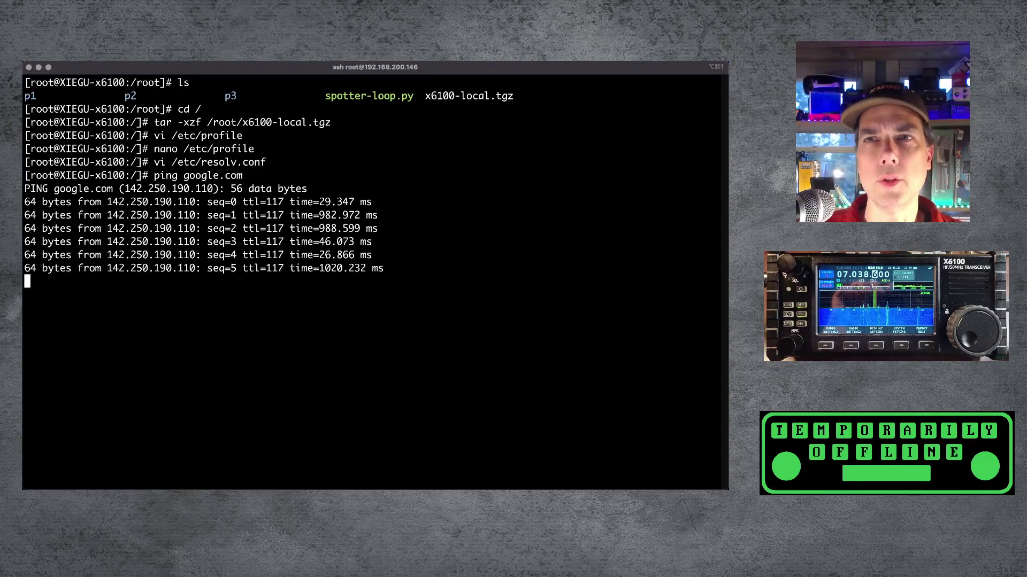
key(ctrl+c)
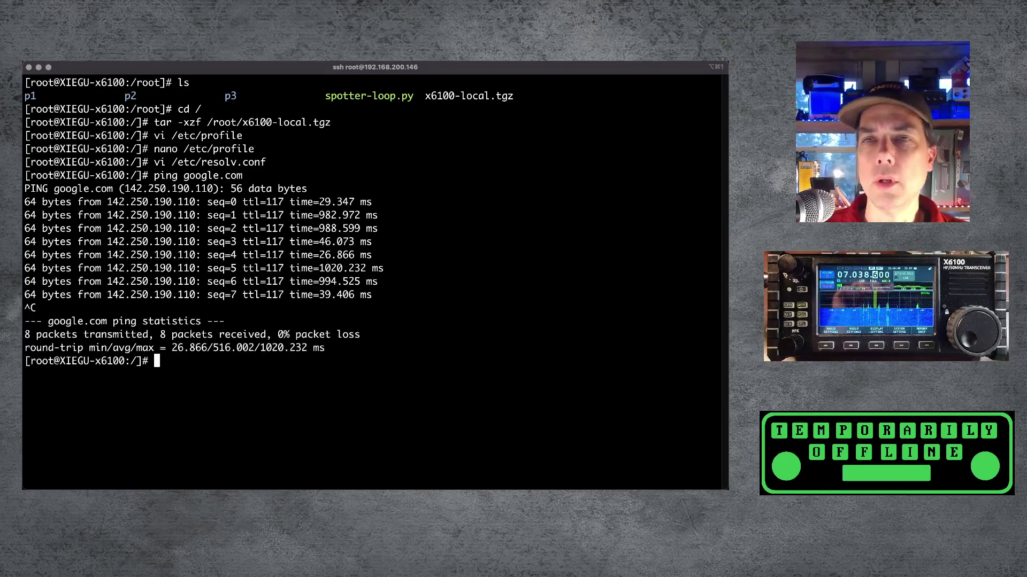
- Glance at the README in the browser, and list the radio's current shell variables with set
key(super+Tab)
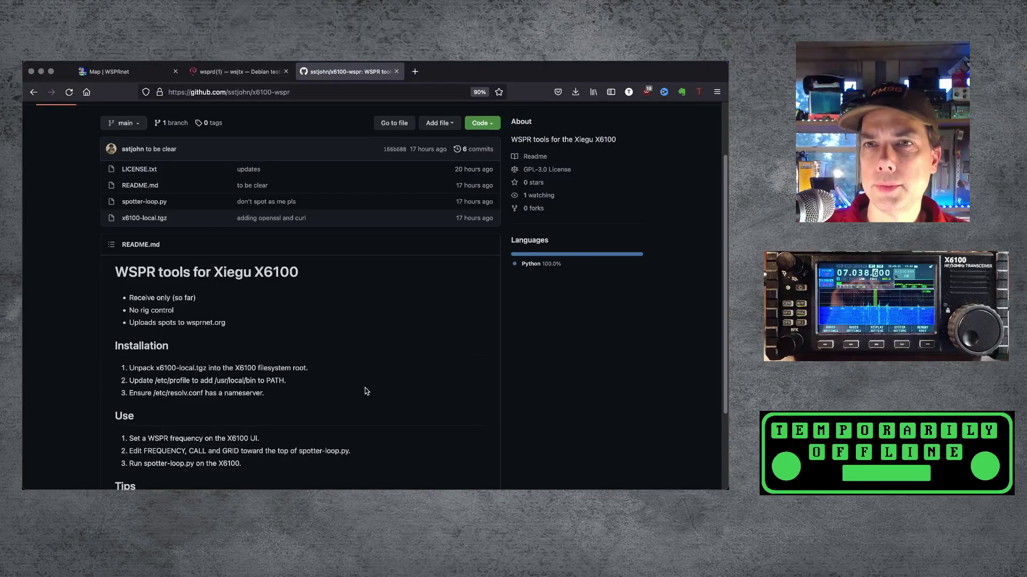
key(super+Tab)
text(set)
key(Return)
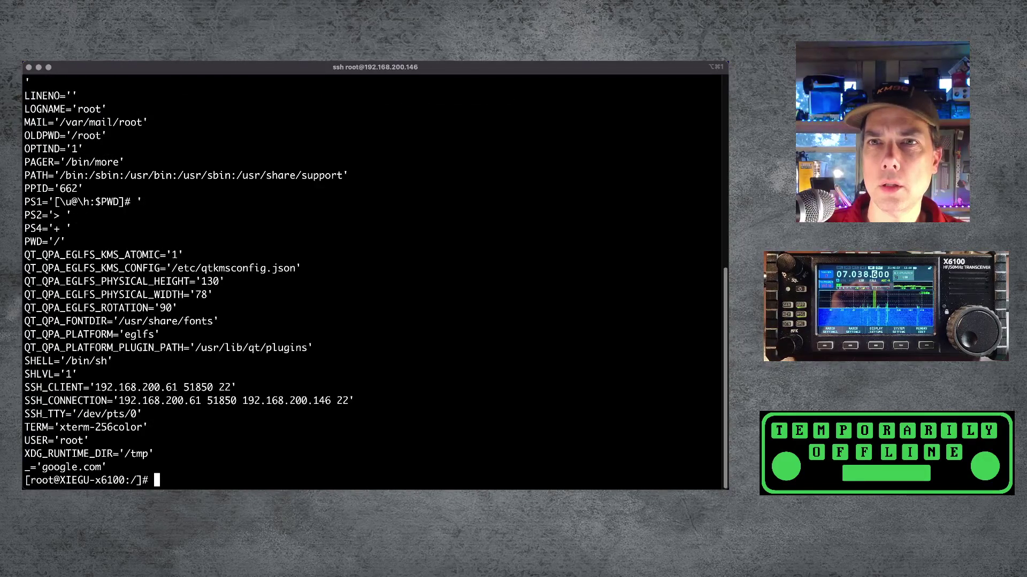
- Try to run export $PATH=/bin:/sbin:/usr/bin:/usr/sbin:/usr/share/support:/usr/local/bin, copying the existing path from the variable listing
text(export $PATH)
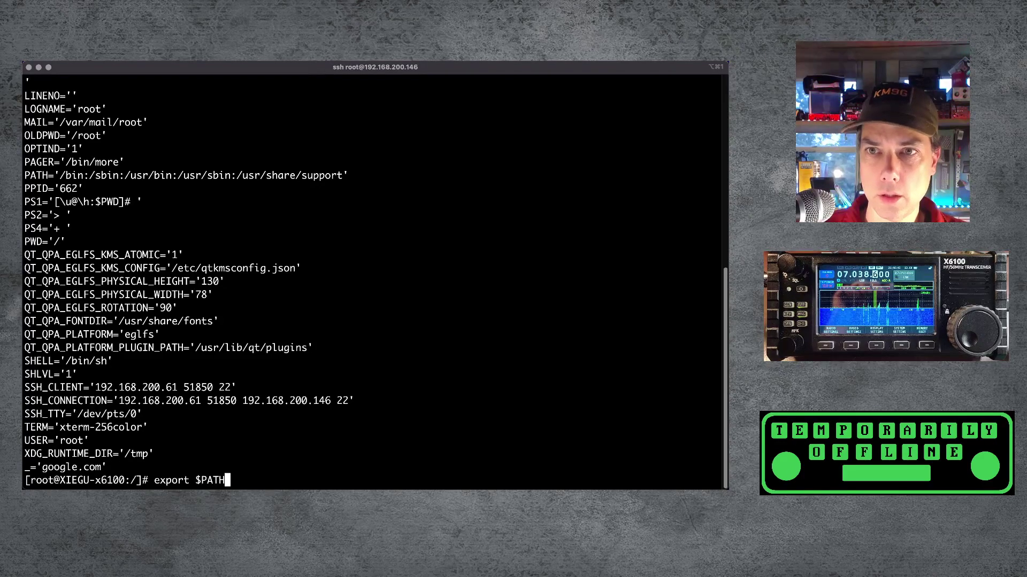
text(=)
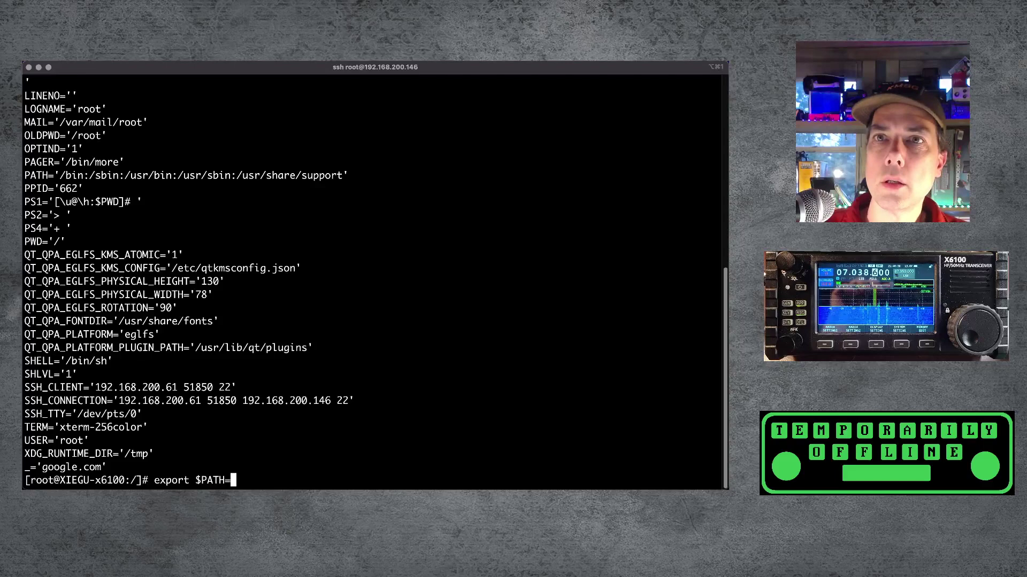
drag(343, 178, 60, 177)
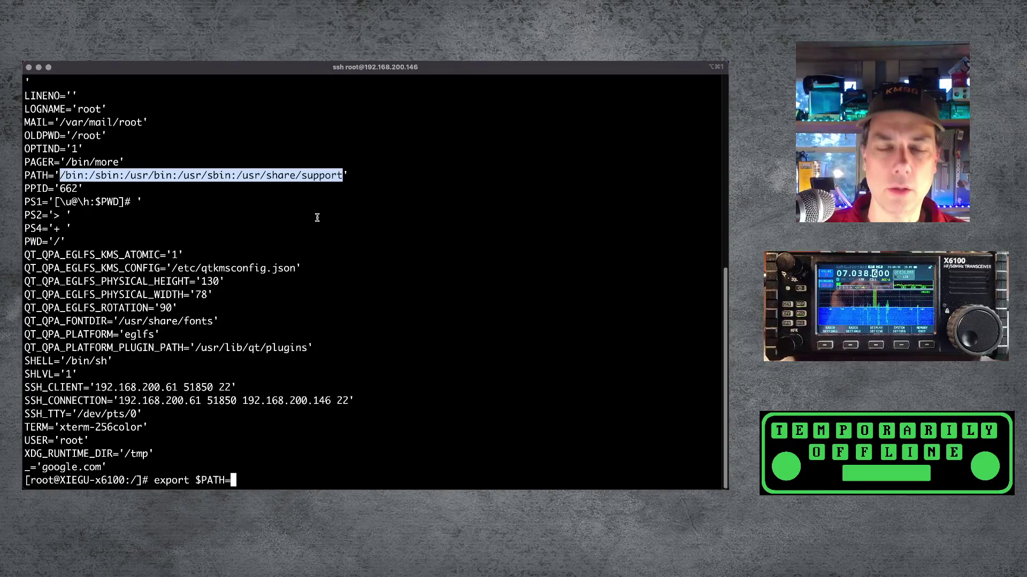
key(super+v)
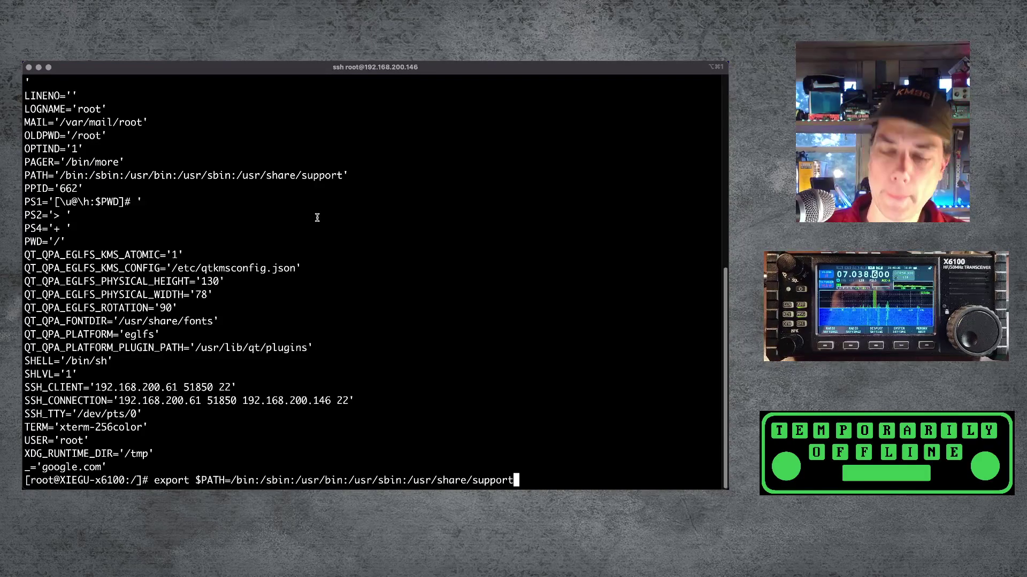
text(:/usr/local)
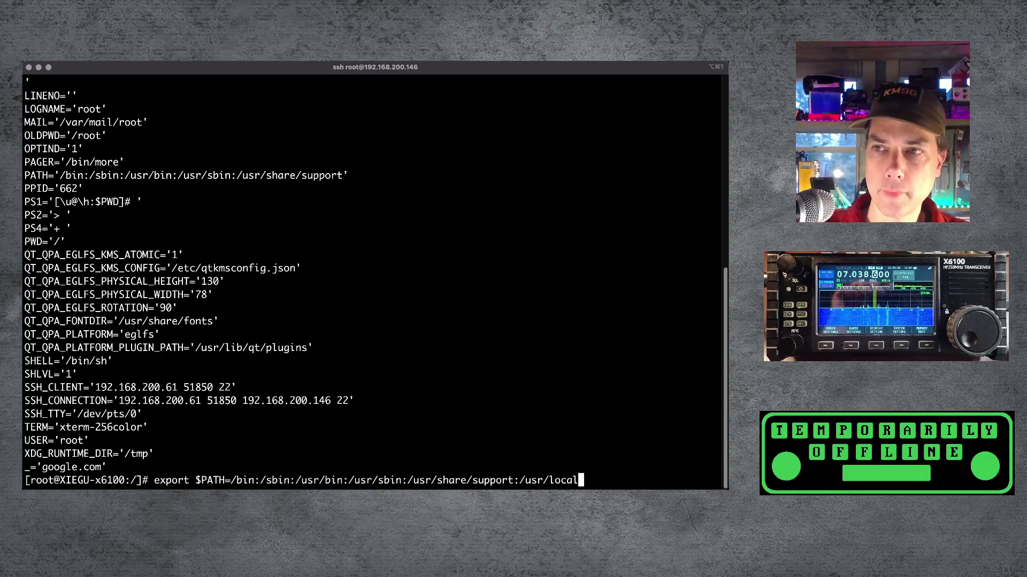
text(/bin)
key(Return)
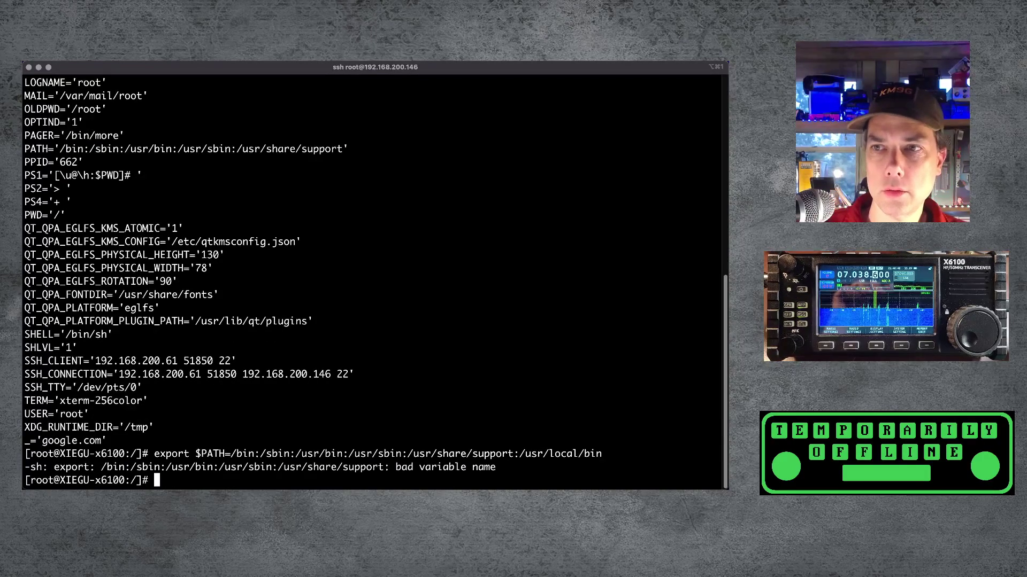
- Recall the export command, remove the dollar sign before PATH and run it again
key(Up)
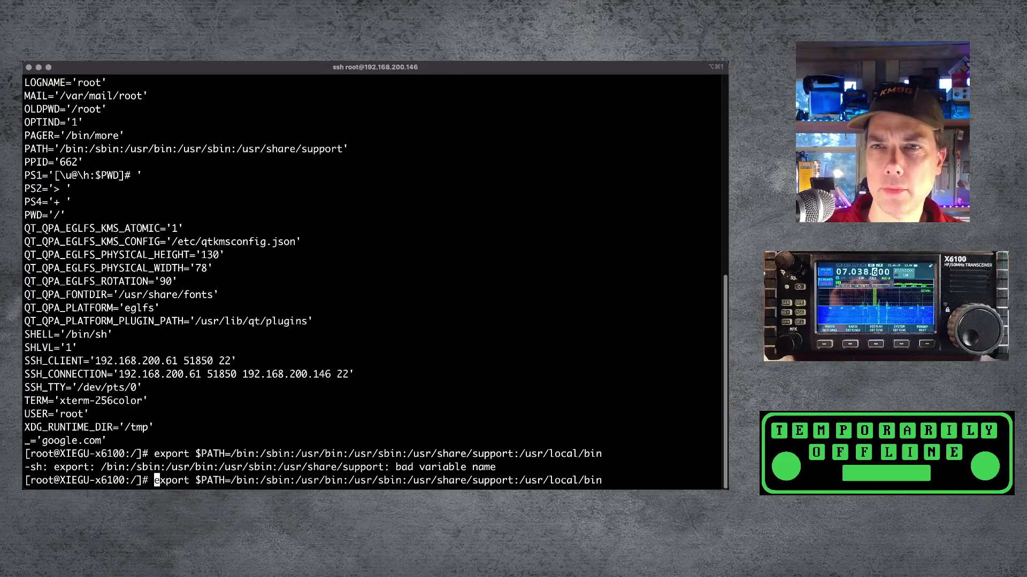
key(ctrl+a)
key(Right)
key(Right)
key(Right)
key(Right)
key(Right)
key(Right)
key(Right)
key(Right)
key(Right)
key(Right)
key(Right)
key(Right)
key(Left)
key(Left)
key(Left)
key(Left)
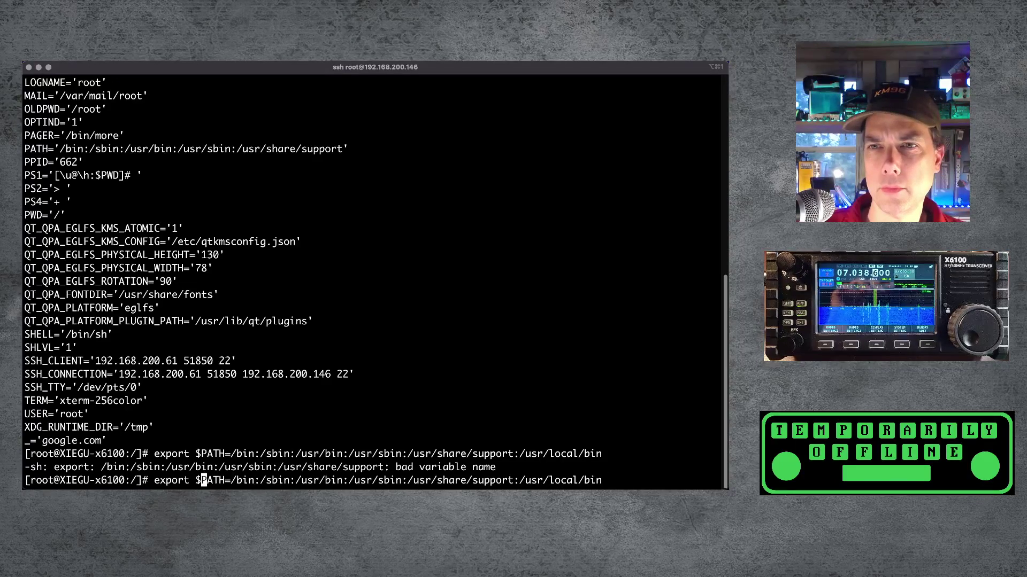
key(BackSpace)
key(Return)
- List the environment variables with env to check PATH, and return to the GitHub README in the browser
text(env)
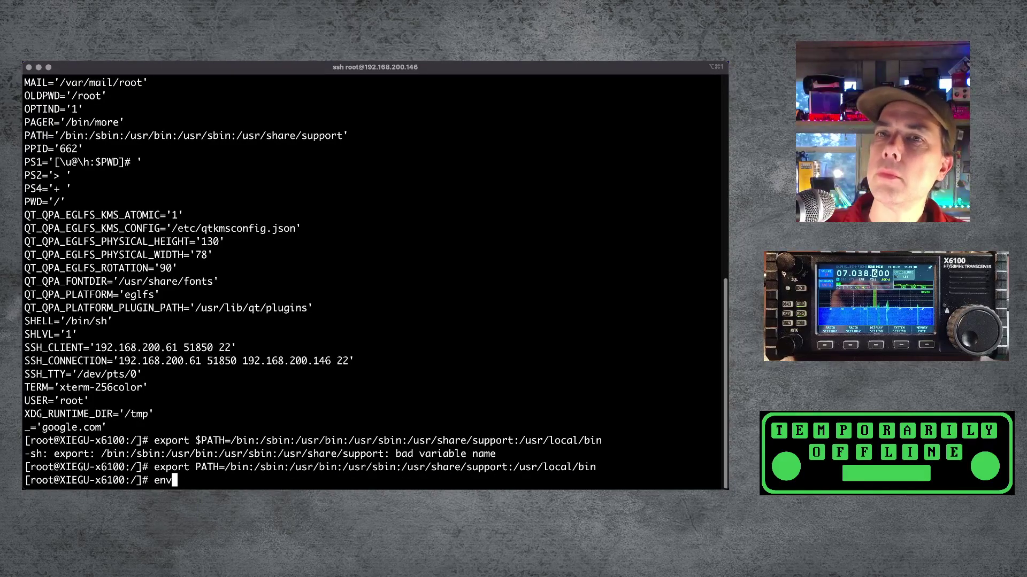
key(Return)
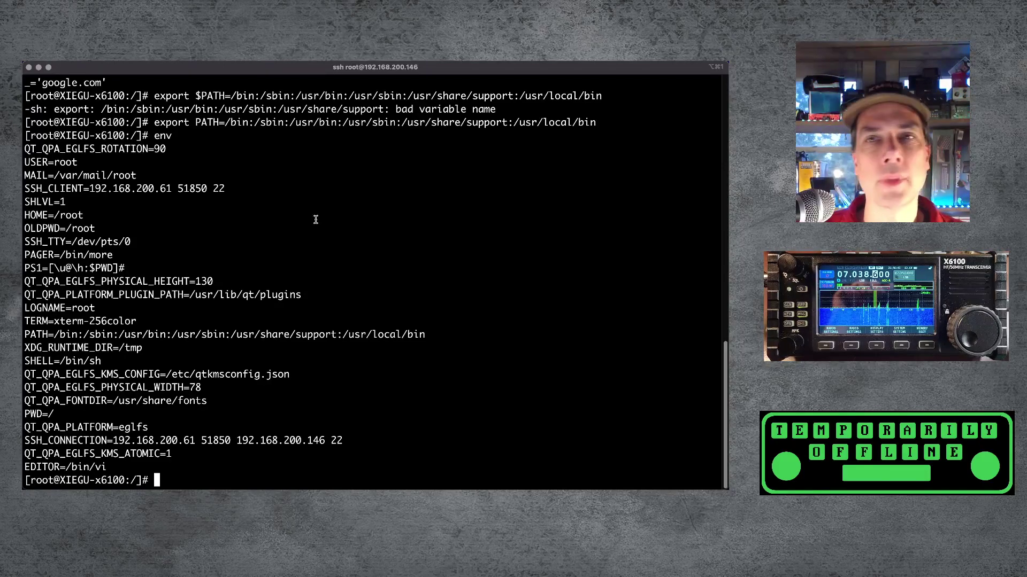
key(super+Tab)
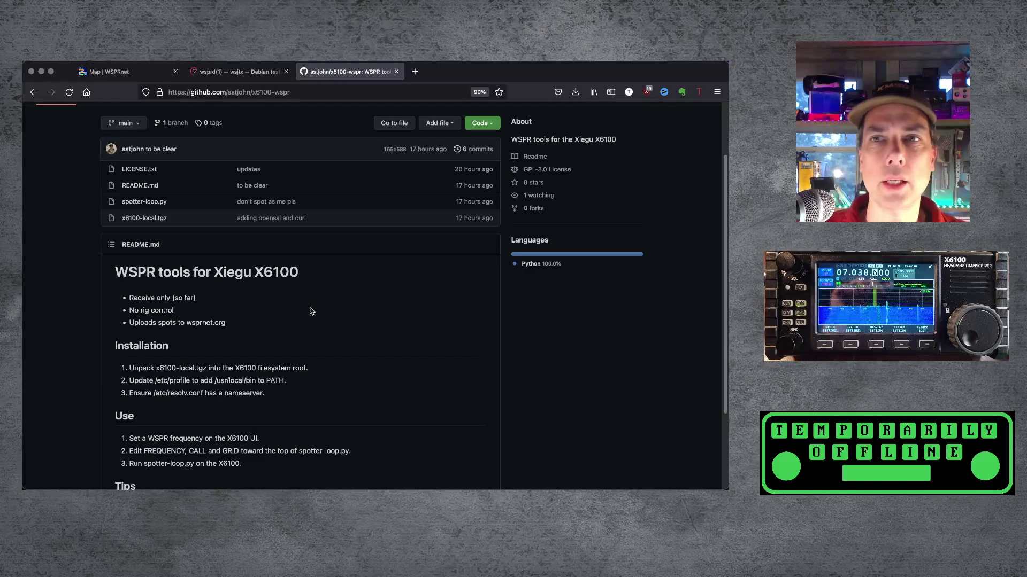
- Read the README's Use and Tips sections, then open spotter-loop.py from root's home directory in vi on the radio
scroll(312, 316, down, 2)
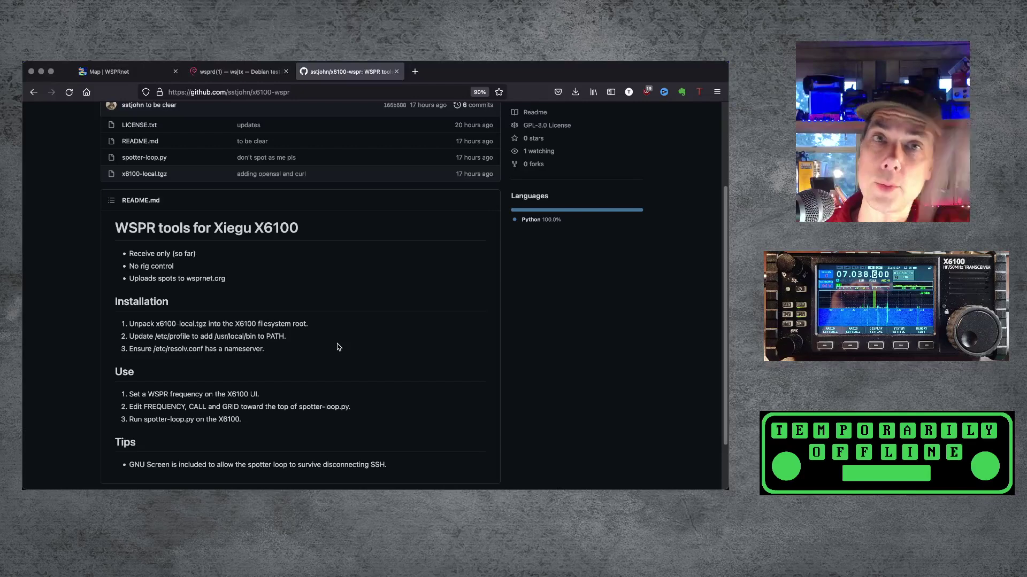
scroll(332, 343, down, 1)
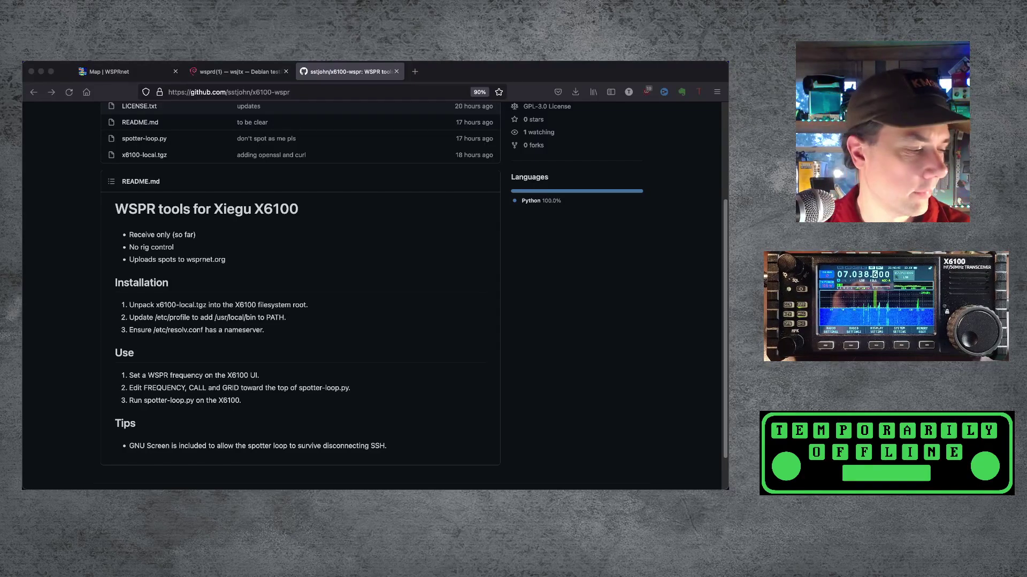
scroll(323, 397, up, 1)
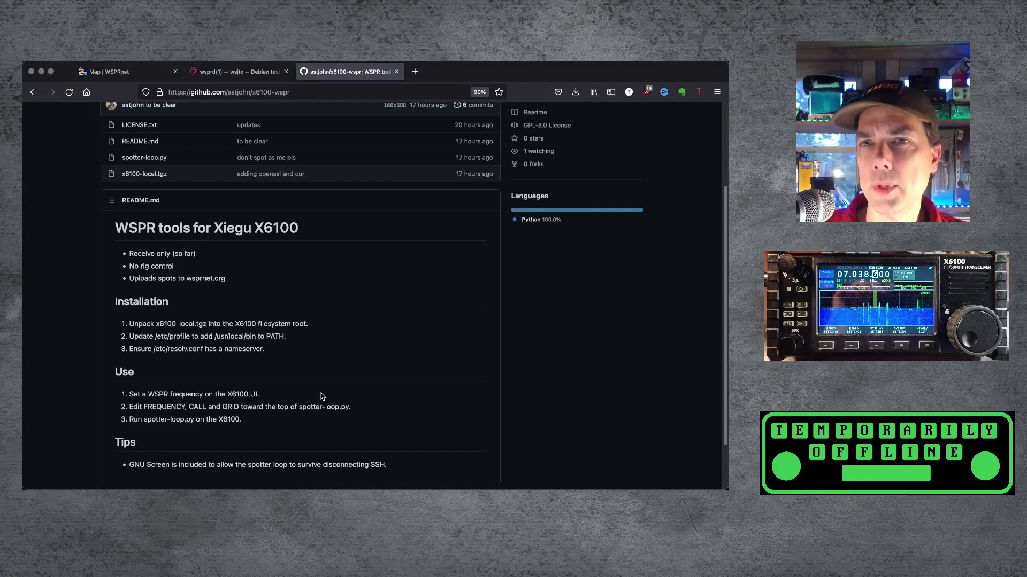
drag(178, 407, 254, 409)
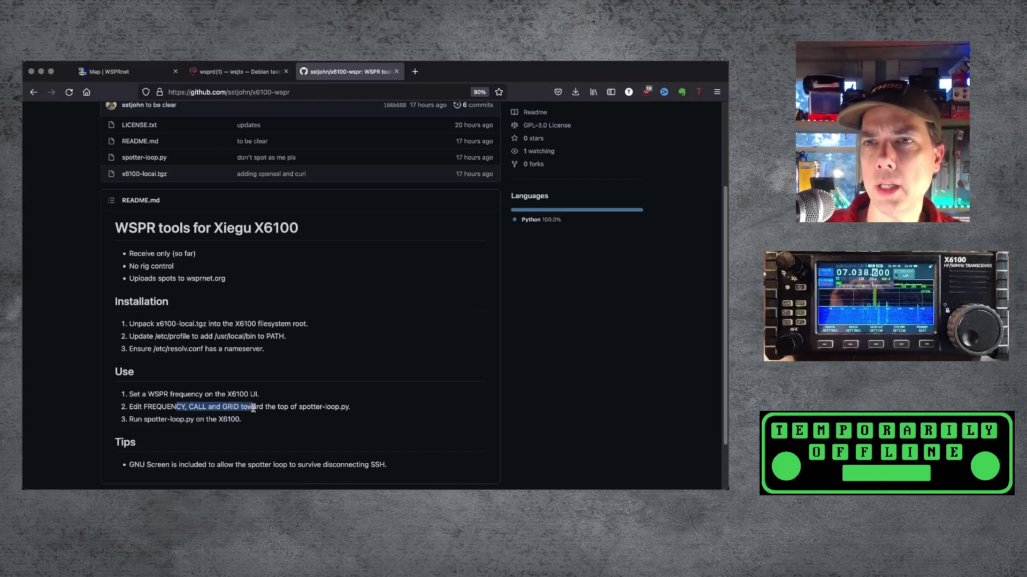
click(289, 409)
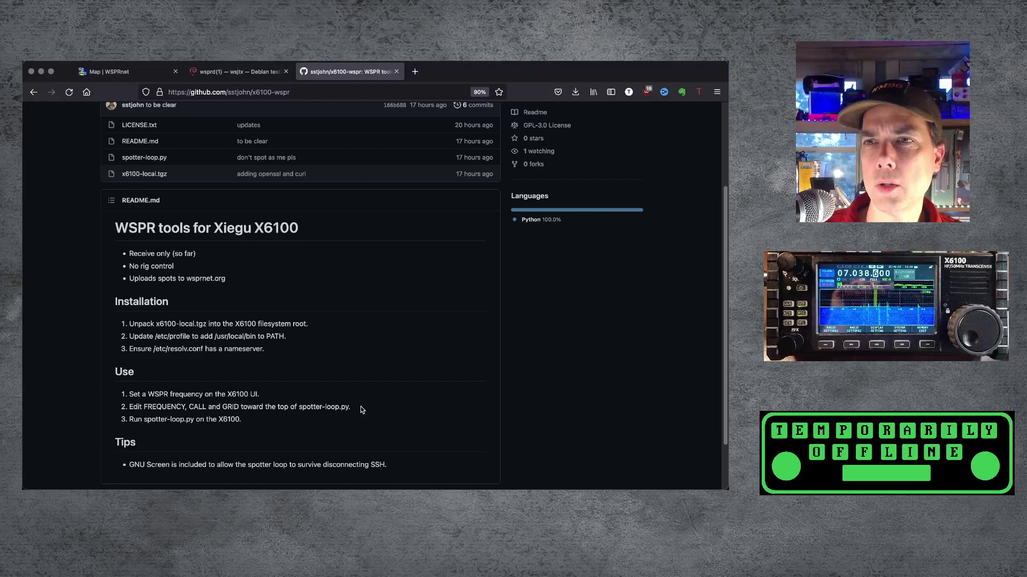
key(super+Tab)
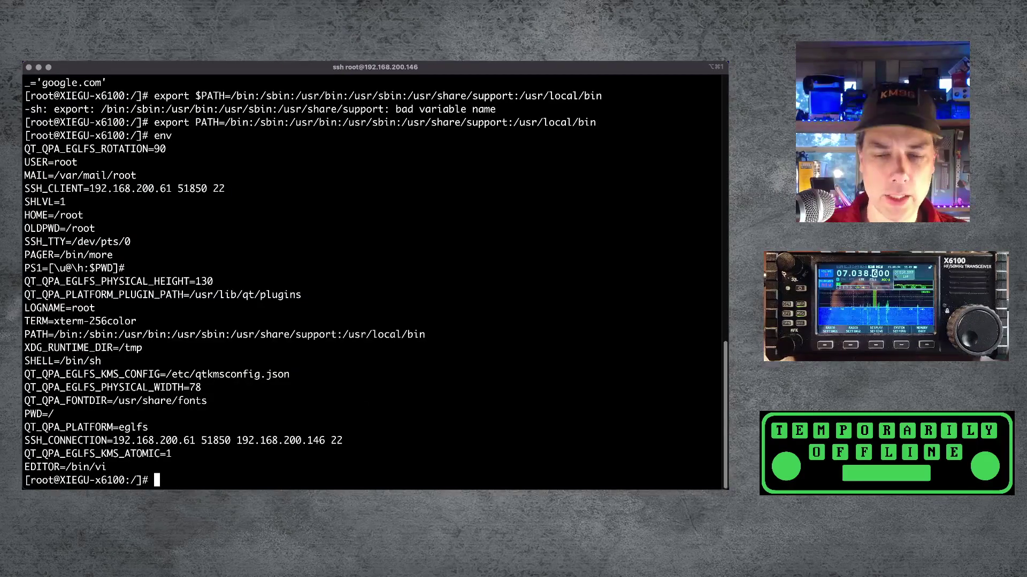
text(cd)
key(Return)
text(vi spotter-loop.py)
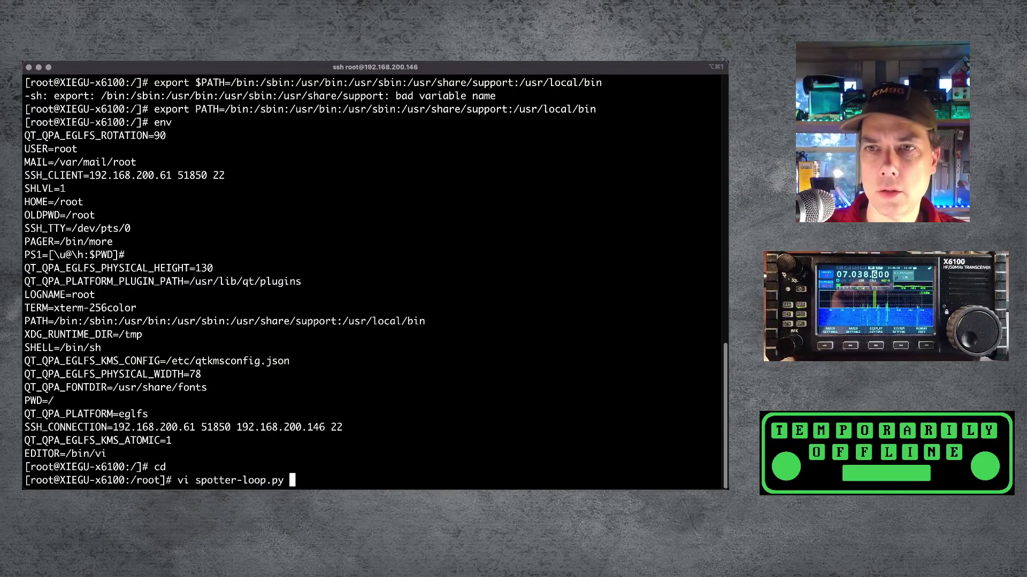
key(Return)
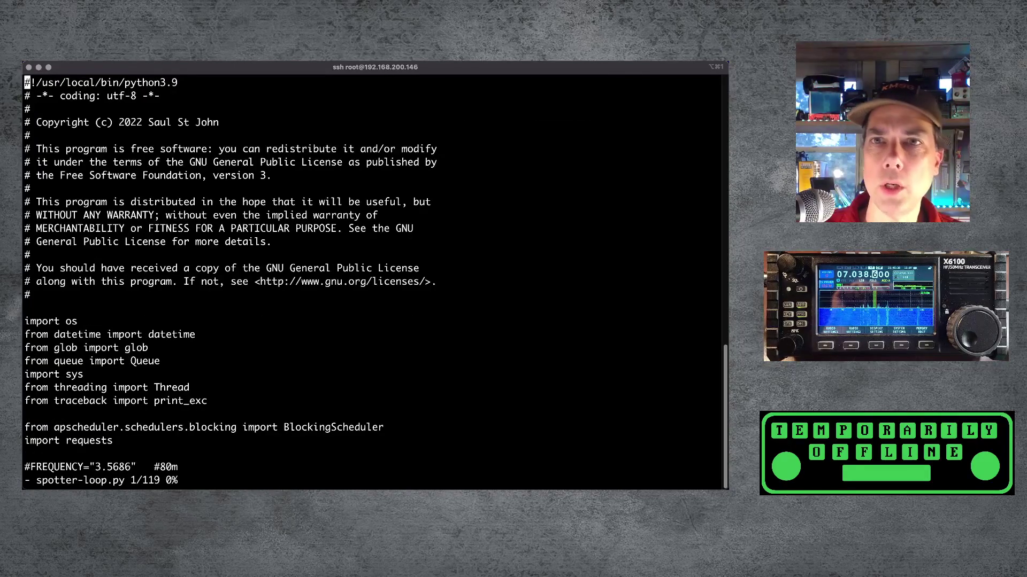
- Uncomment the 40m line FREQUENCY="7.0386" in spotter-loop.py
key(Down)
key(Down)
key(Down)
key(Down)
key(Down)
key(Down)
key(Down)
key(Down)
key(Down)
key(Down)
key(Down)
key(Down)
key(Down)
key(Down)
key(Down)
key(Down)
key(Down)
key(Down)
key(Down)
key(Down)
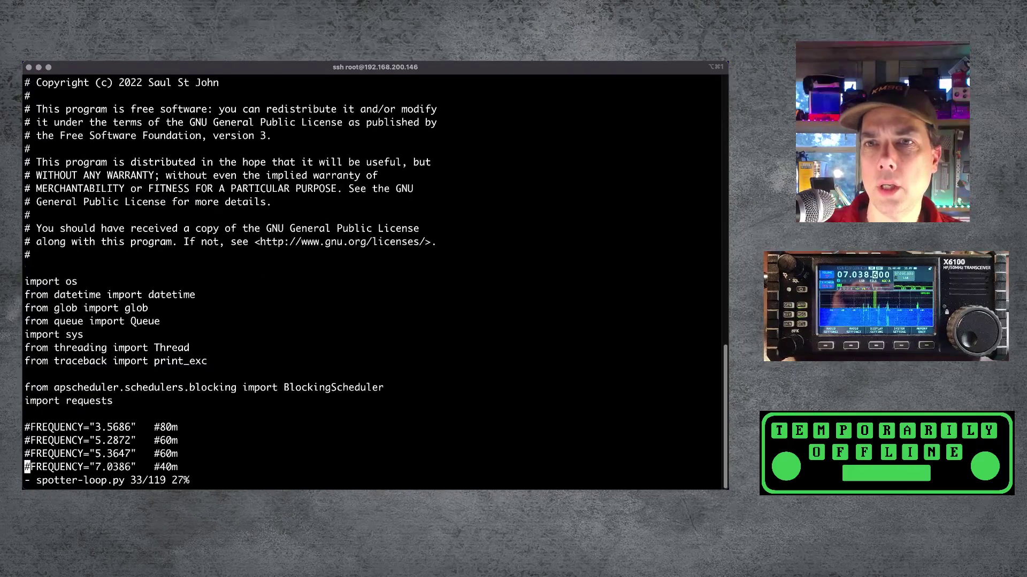
key(Down)
key(Down)
key(Down)
key(Down)
key(Down)
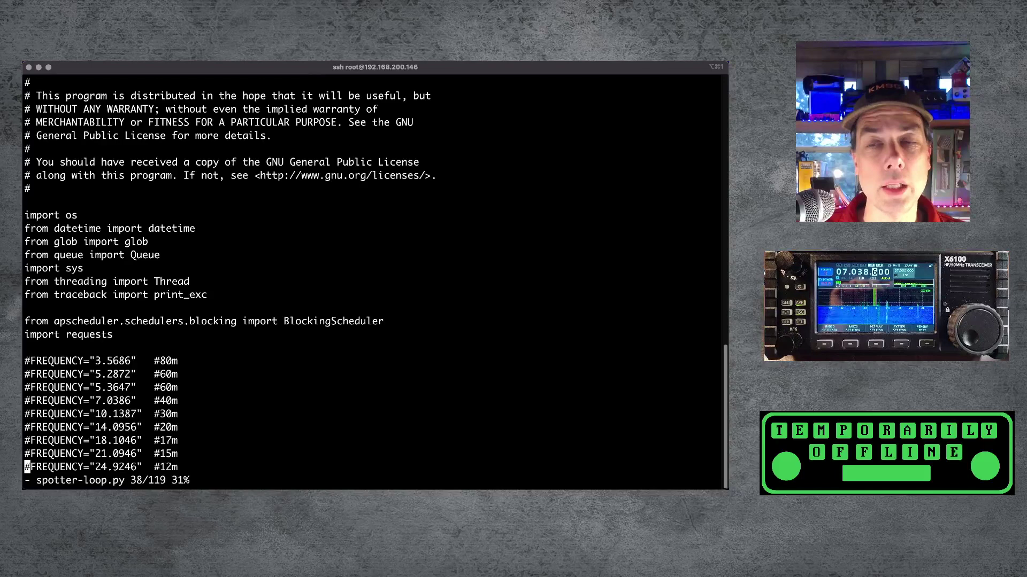
key(Up)
key(Up)
key(Up)
key(x)
- Uncomment the CALL line below the frequency list and enter the operator's call sign between its quotes
key(Down)
key(Down)
key(Down)
key(Down)
key(Down)
key(Down)
key(Down)
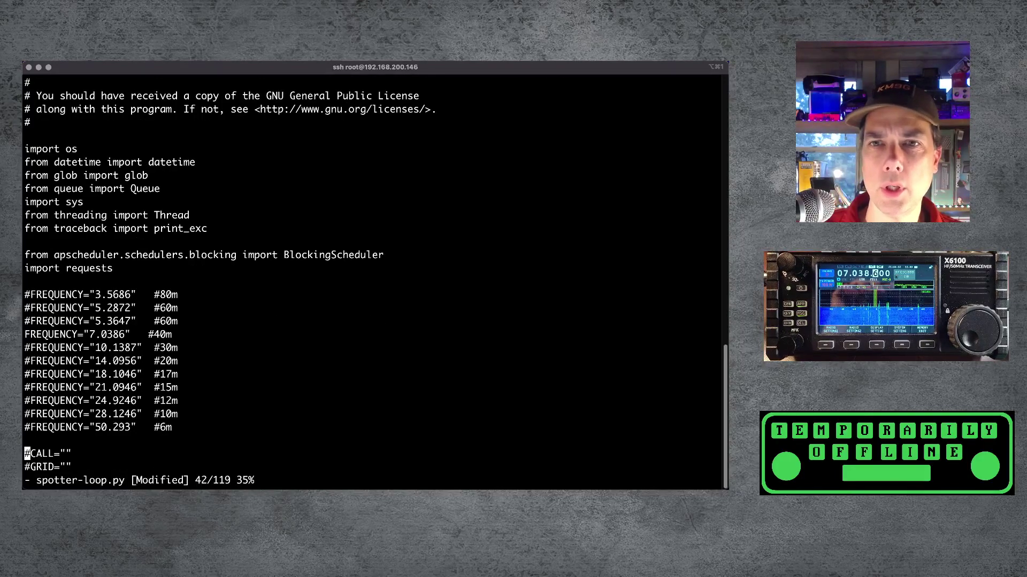
key(x)
key(Right)
key(Right)
key(Right)
key(Right)
key(Right)
key(Right)
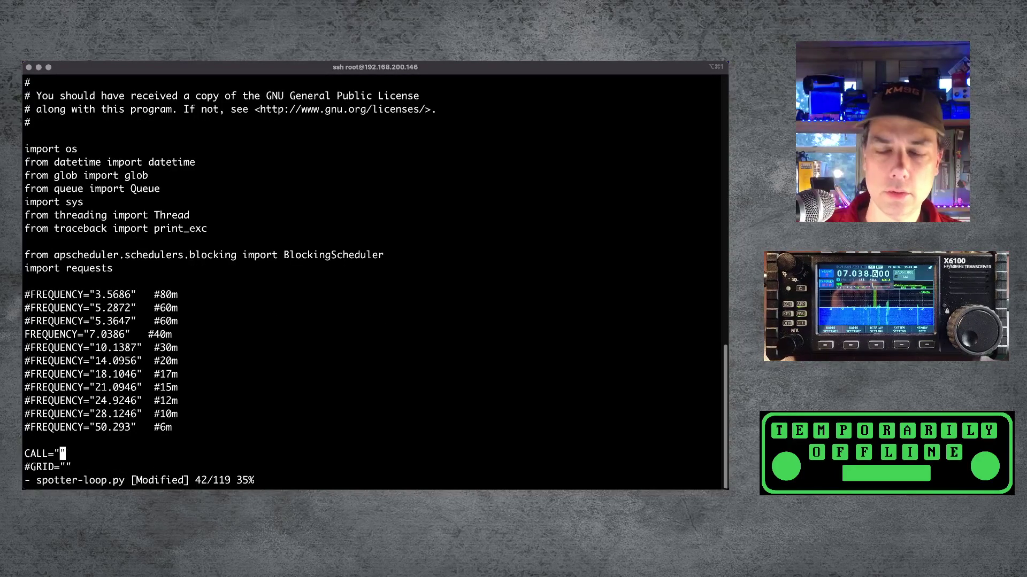
text(iKM9G)
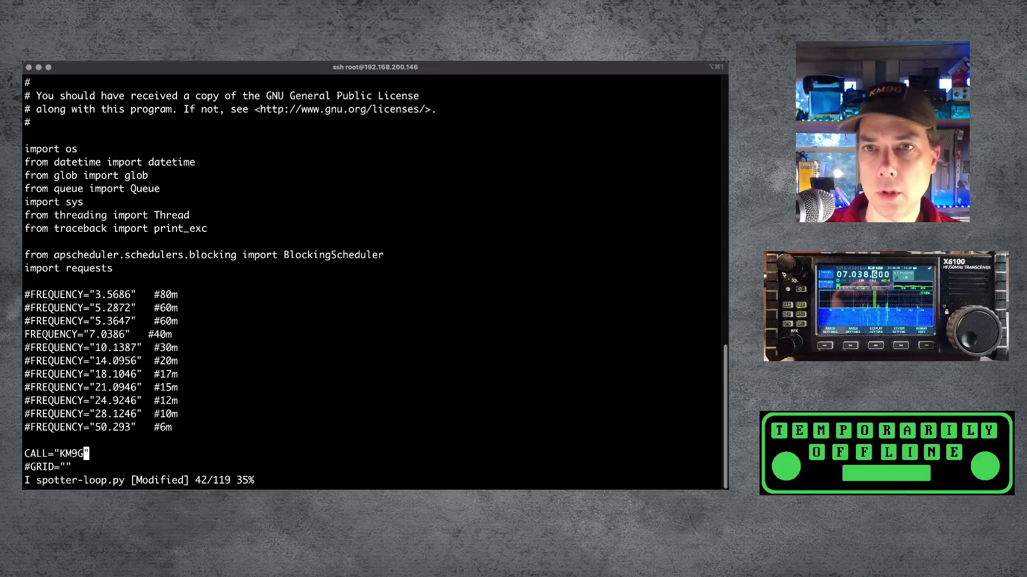
- Set GRID to "EN35" and remove the comment mark at the start of its line
key(Down)
text(EN)
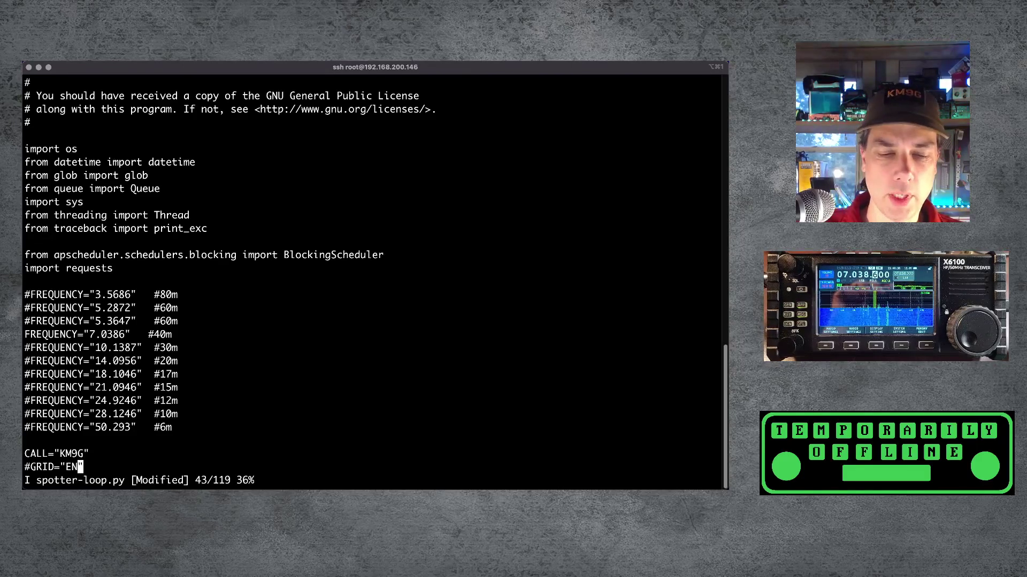
text(35)
key(Left)
key(Left)
key(Left)
key(Left)
key(Left)
key(Left)
key(Left)
key(Left)
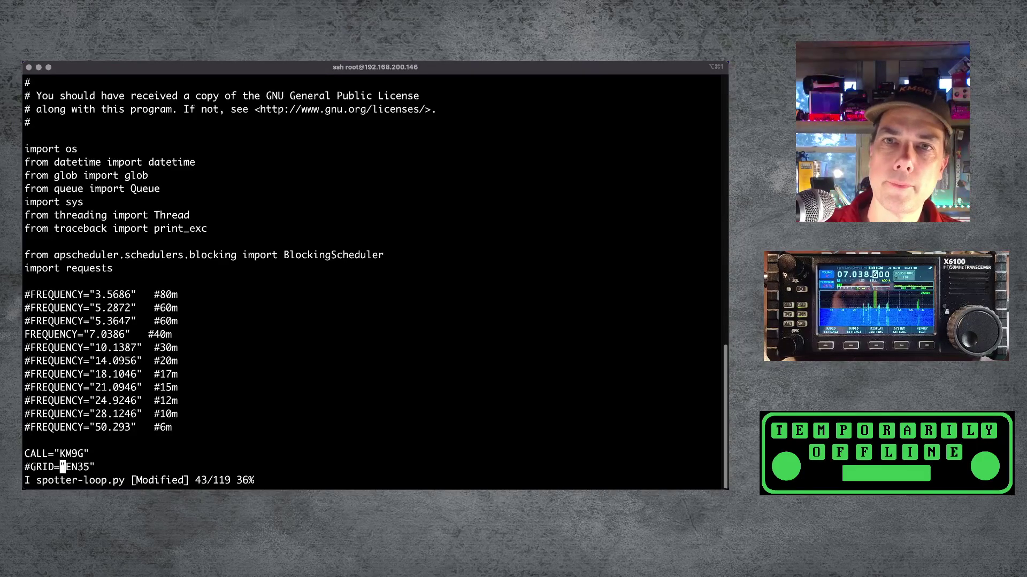
key(Left)
key(Left)
key(BackSpace)
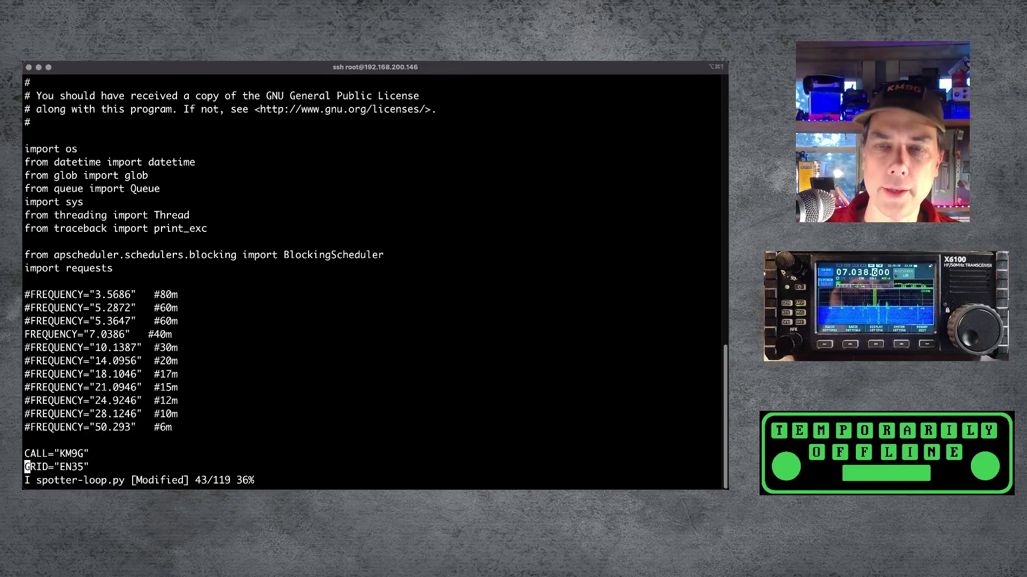
- Look over the WSPRD_ARGS line below GRID, save spotter-loop.py and quit vi
key(End)
key(Return)
key(Return)
text(WSPRD_ARGS="-w")
key(Return)
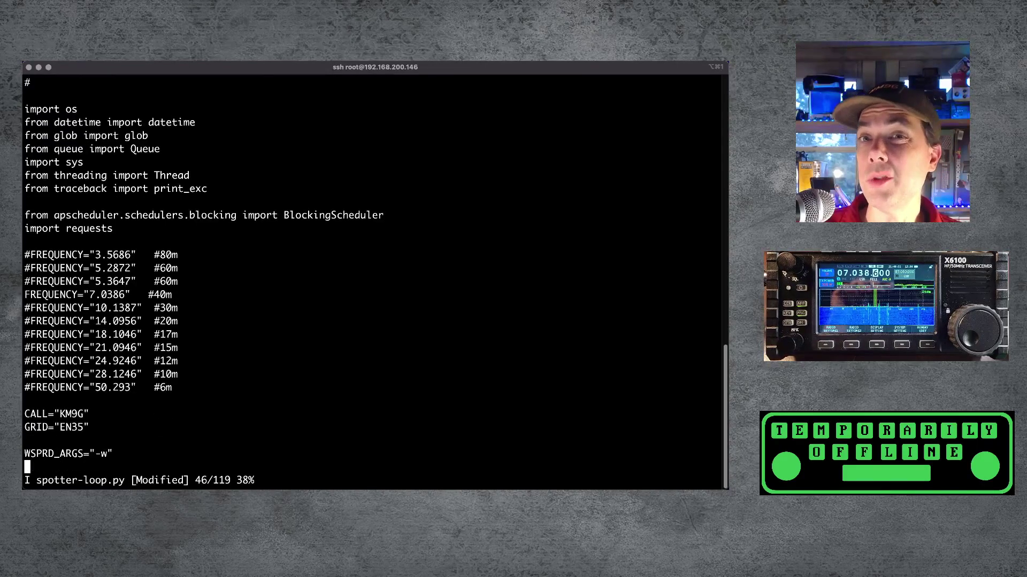
key(Escape)
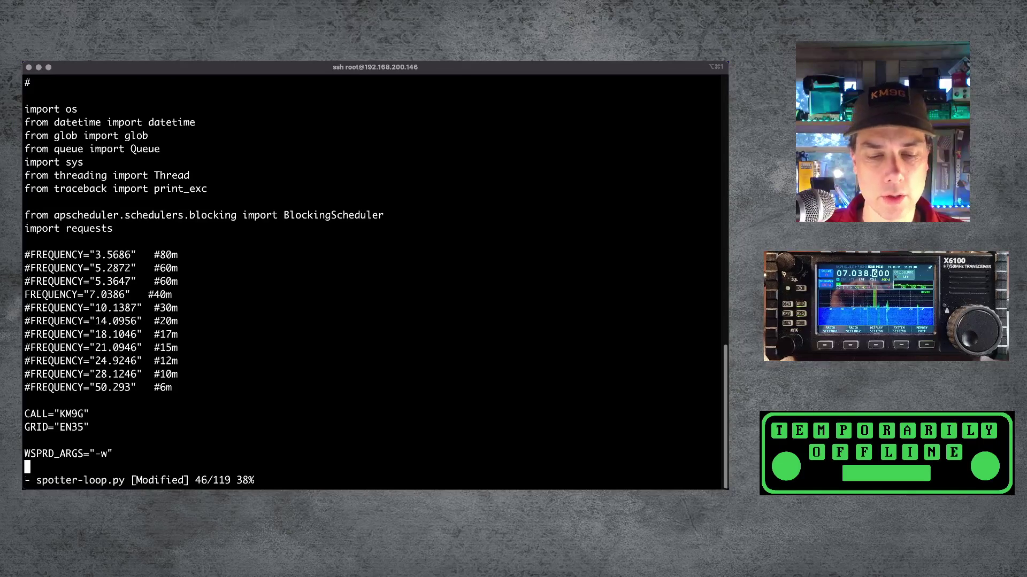
text(:wq)
key(Return)
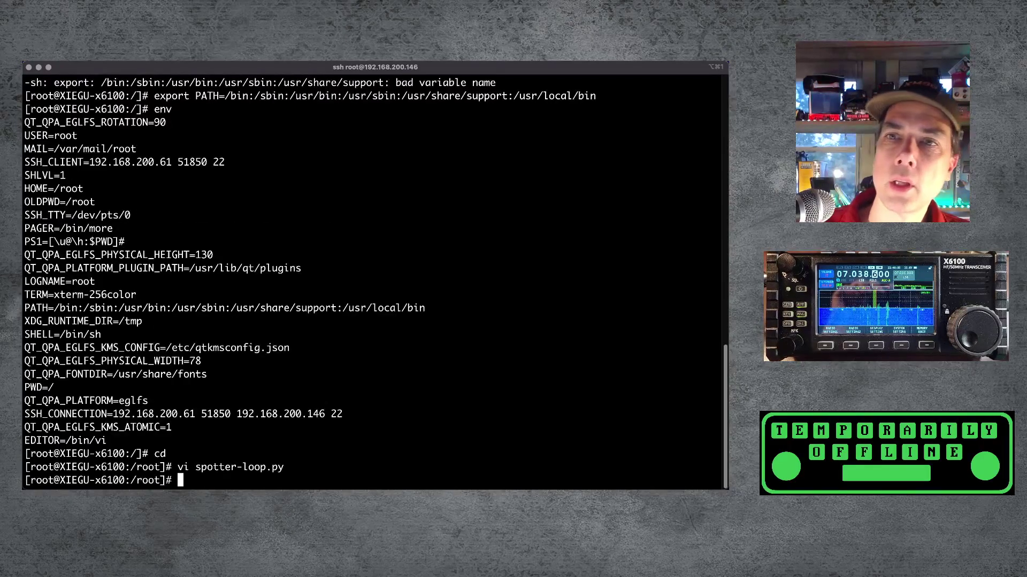
- Check the README's instruction for running the script, and try to run ./spotter-loop.py in the radio's terminal session
key(super+Tab)
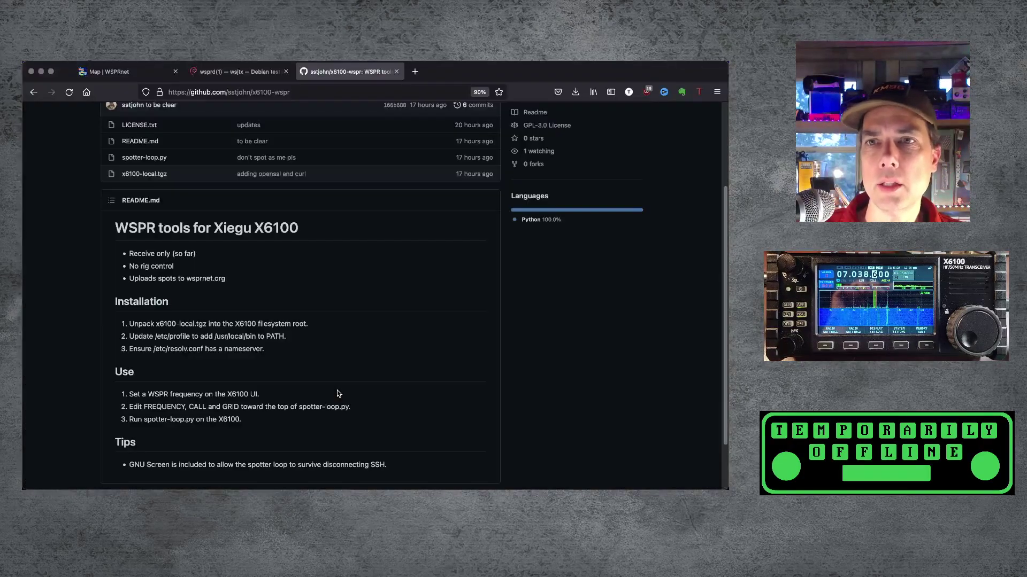
drag(242, 420, 137, 418)
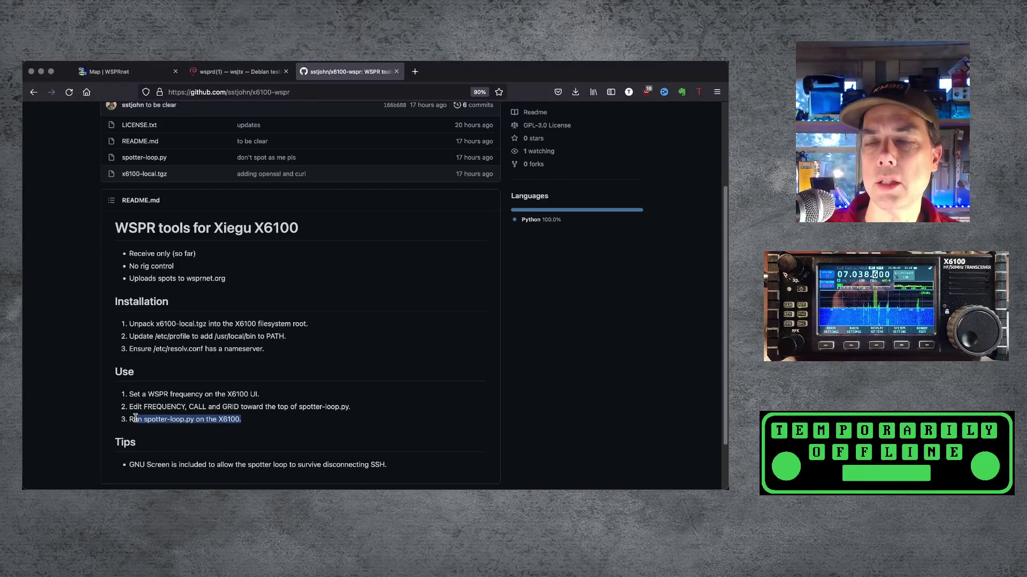
click(294, 425)
key(super+Tab)
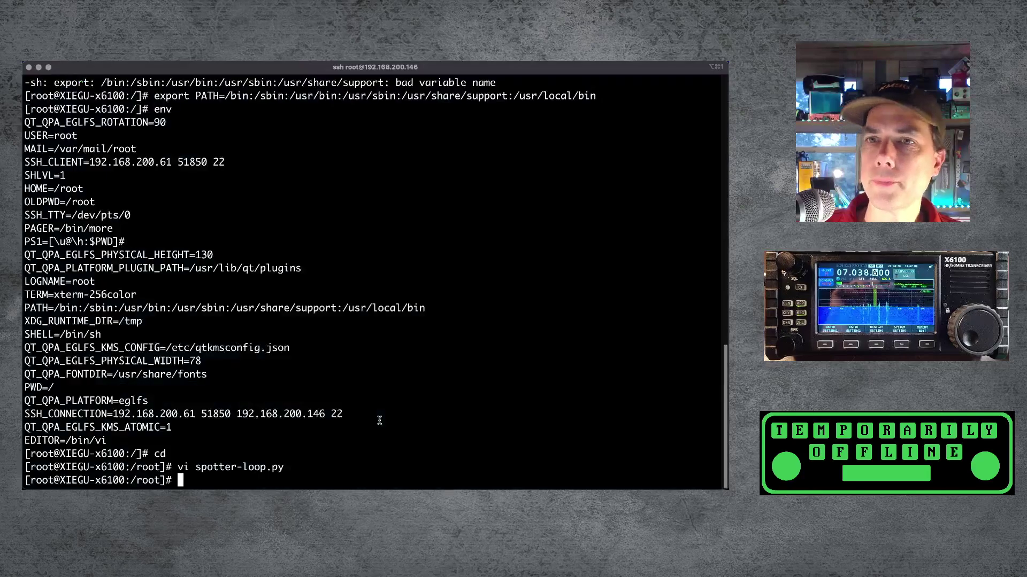
text(./)
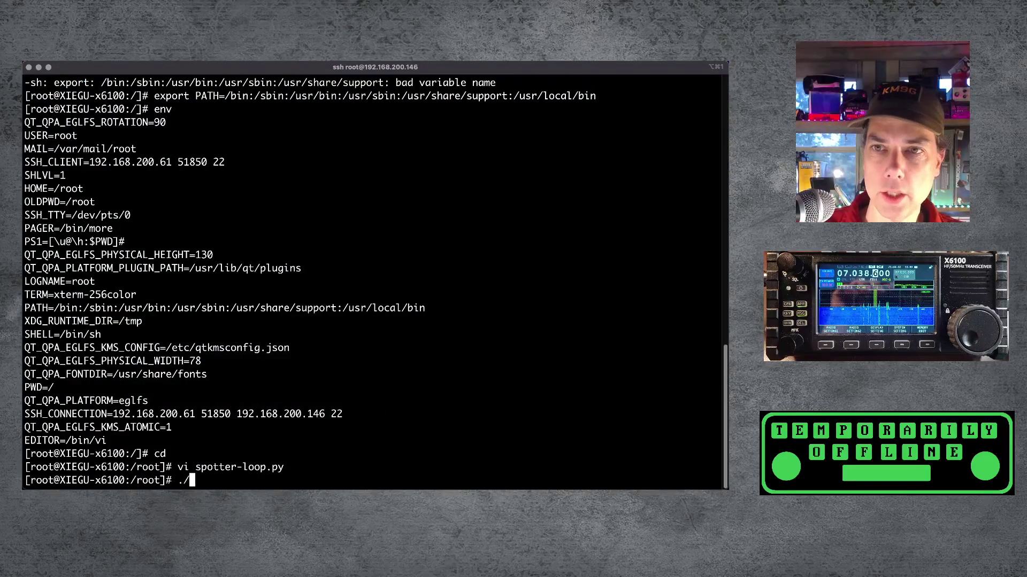
text(spo)
key(Tab)
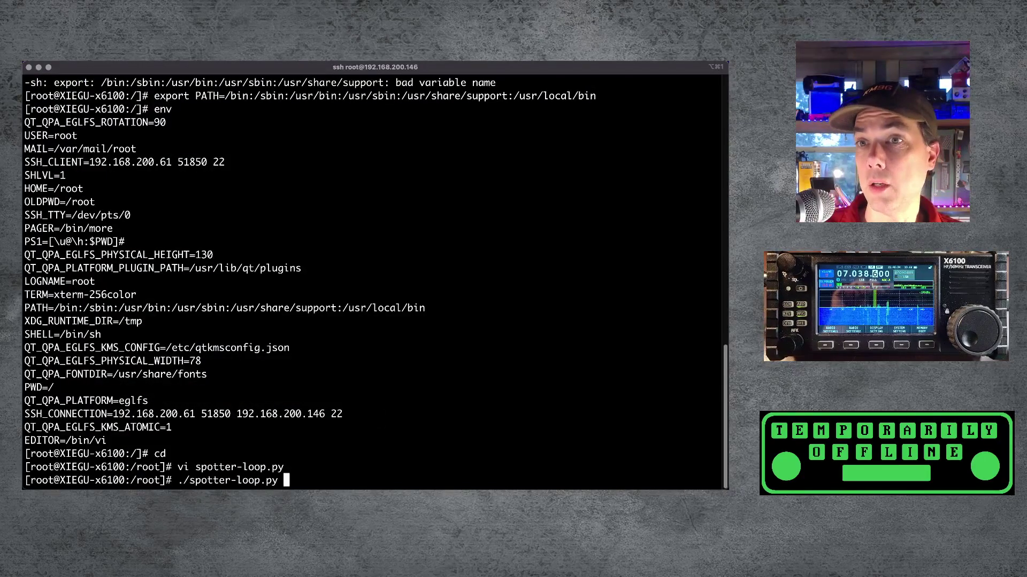
key(Return)
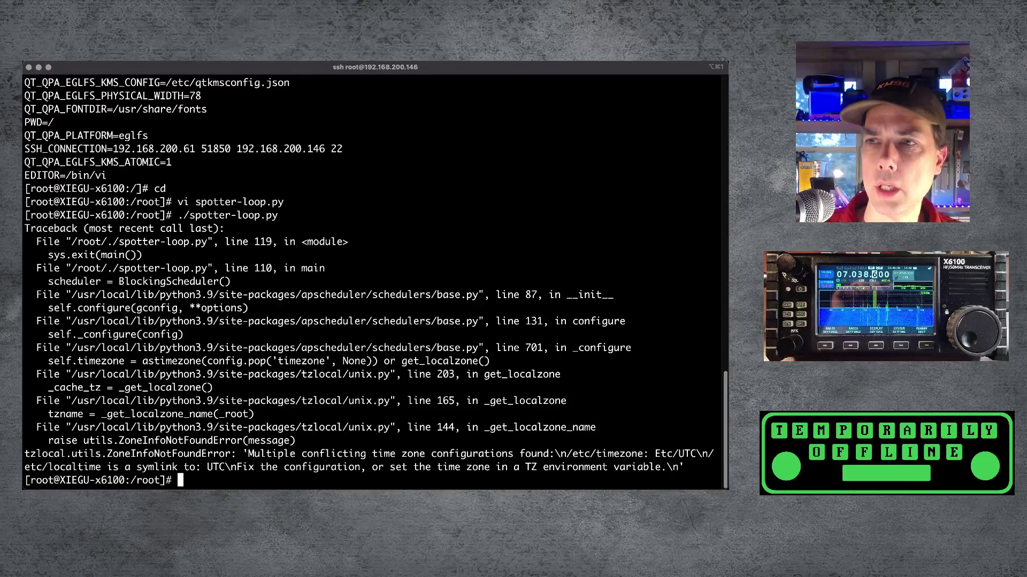
- Set the time zone environment variable with export TZ='utc'
text(export )
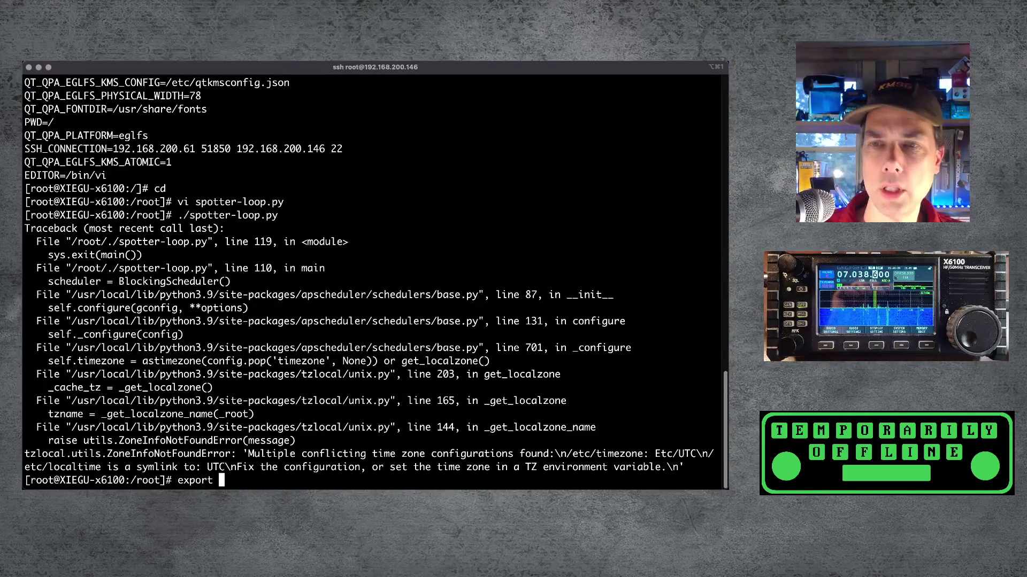
text(TZ=')
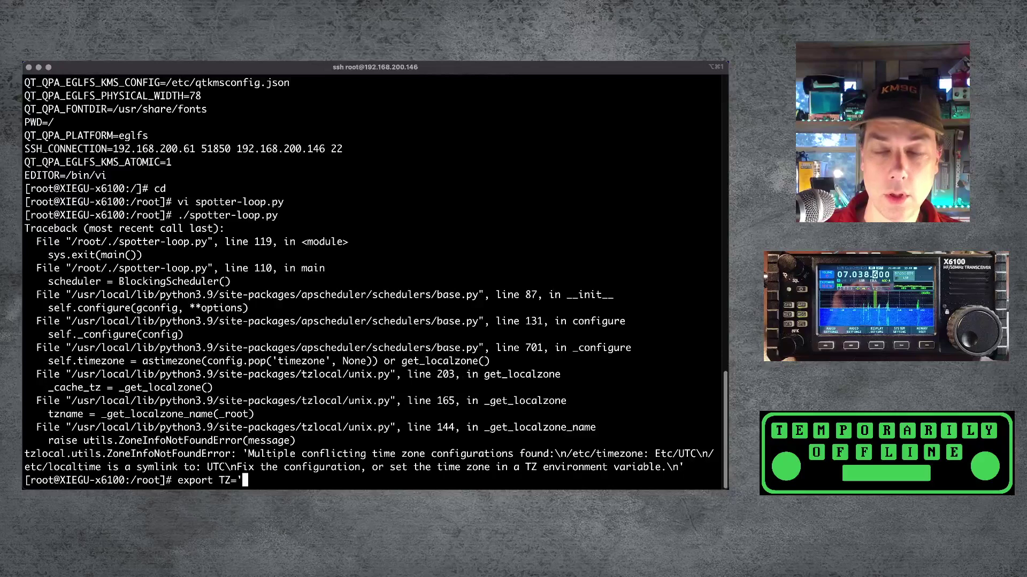
text(utc')
key(Return)
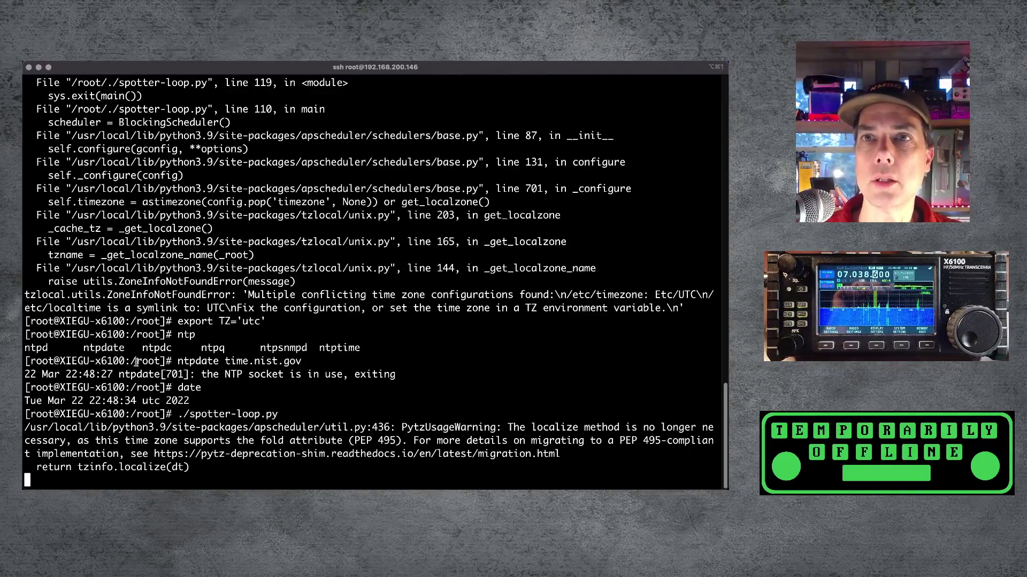
- Look over the README in the browser again, and log in to WSPRnet from its map page with the saved username and password
key(super+Tab)
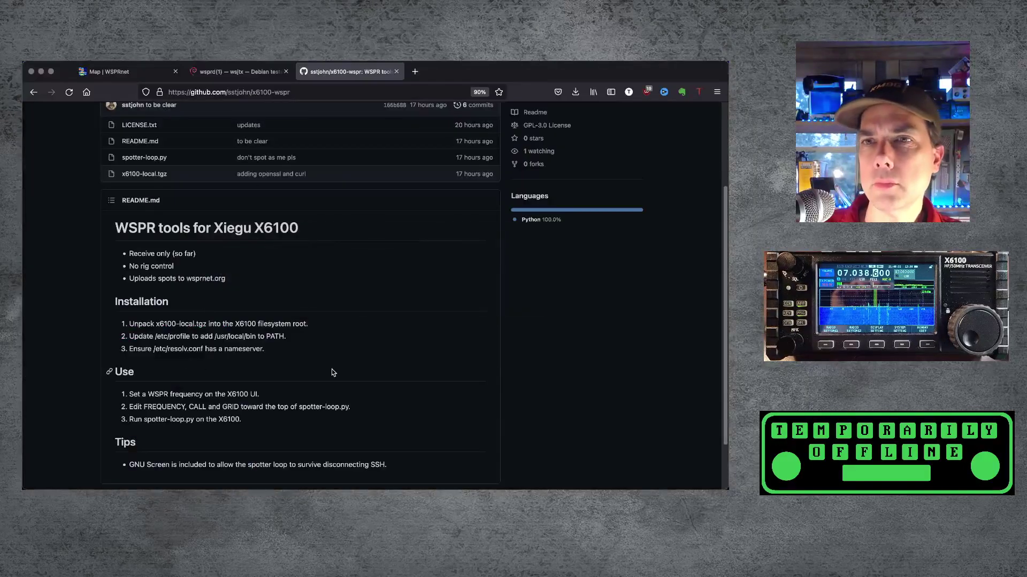
scroll(331, 372, down, 2)
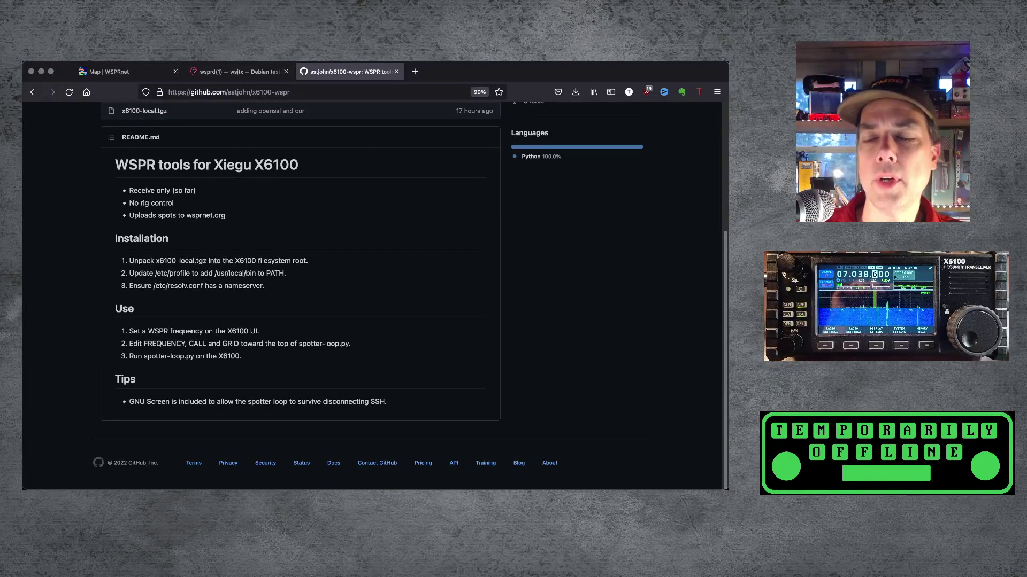
scroll(331, 294, up, 3)
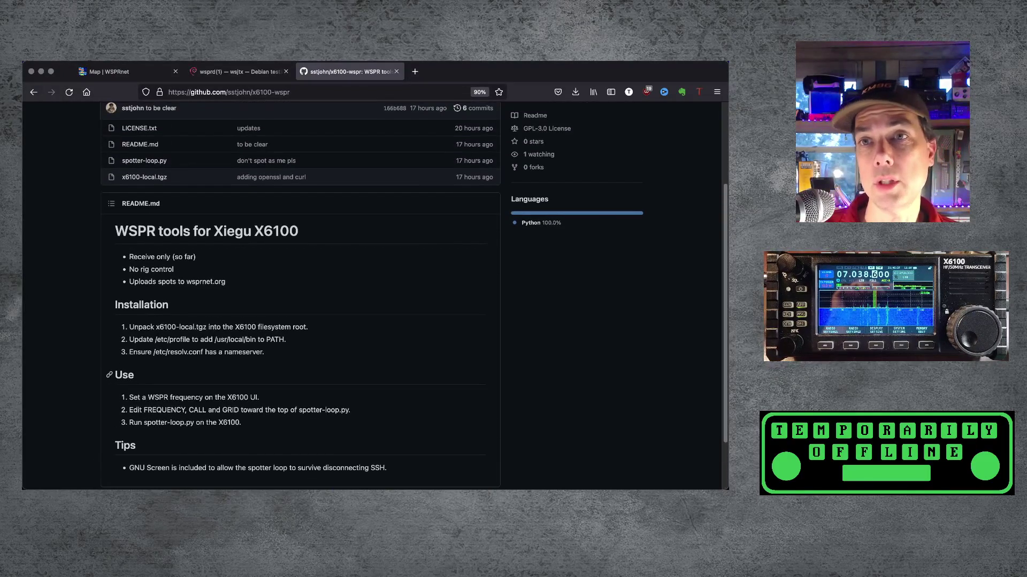
scroll(331, 294, down, 2)
scroll(335, 371, up, 1)
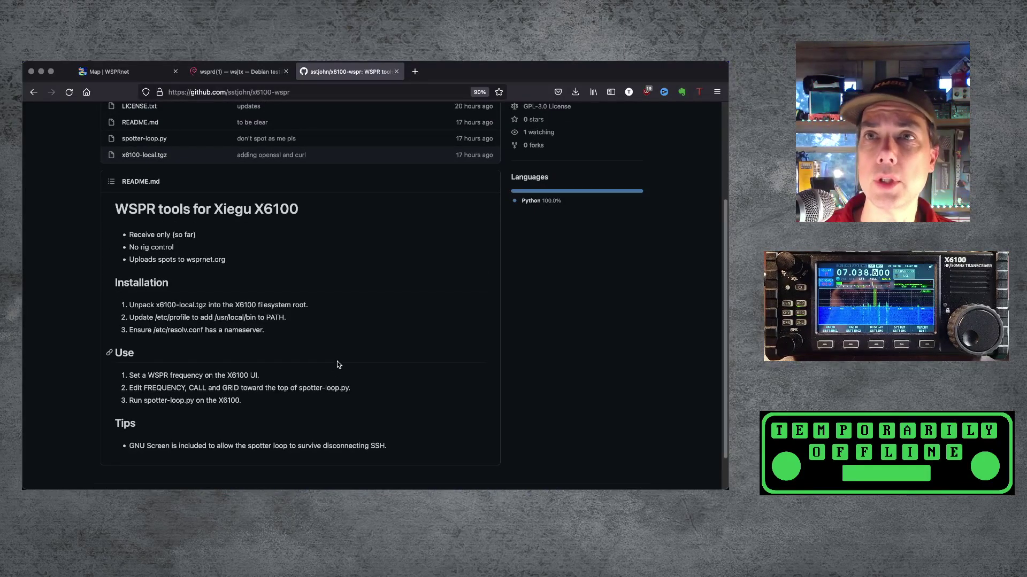
click(114, 69)
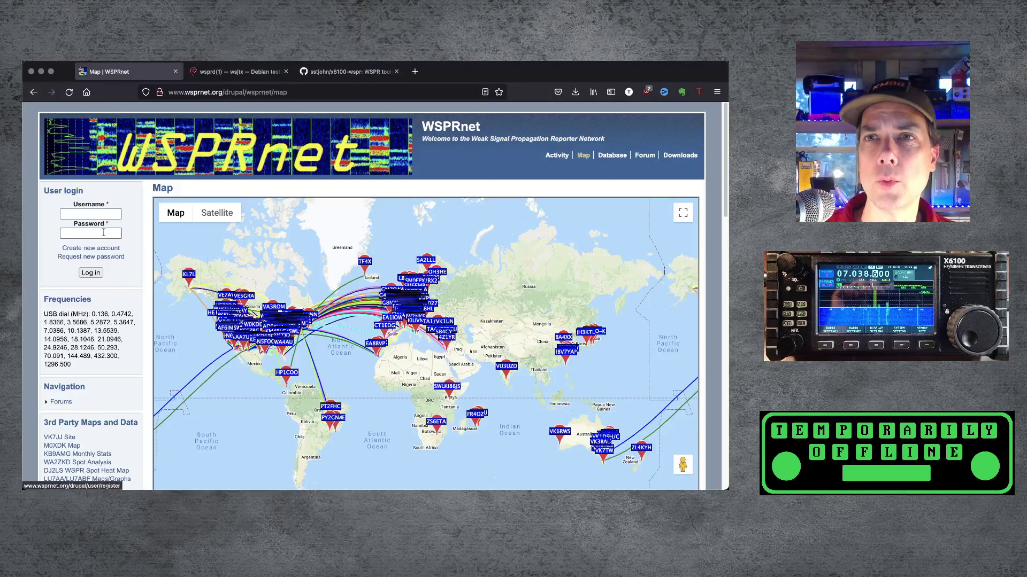
click(100, 213)
click(95, 252)
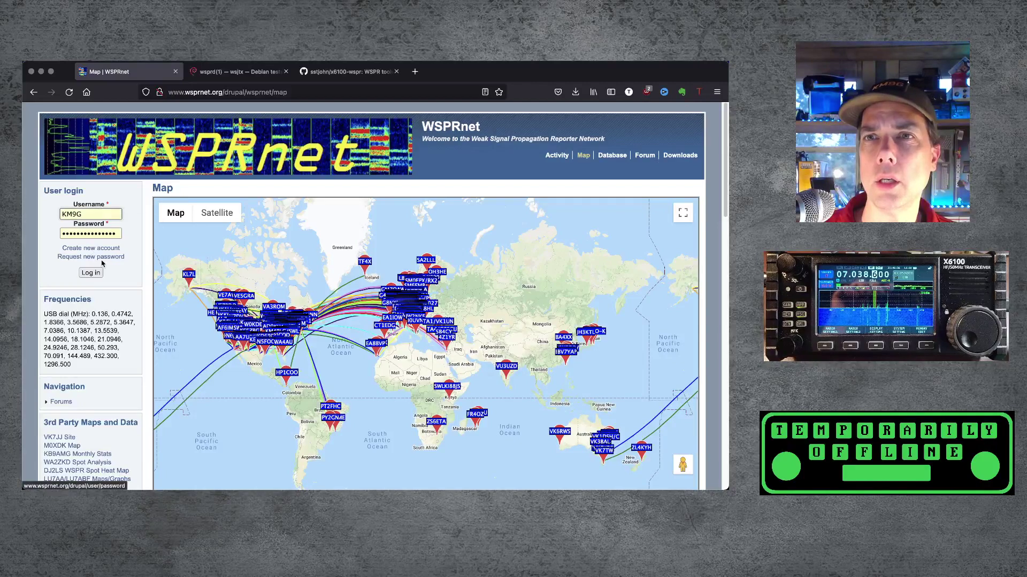
click(90, 273)
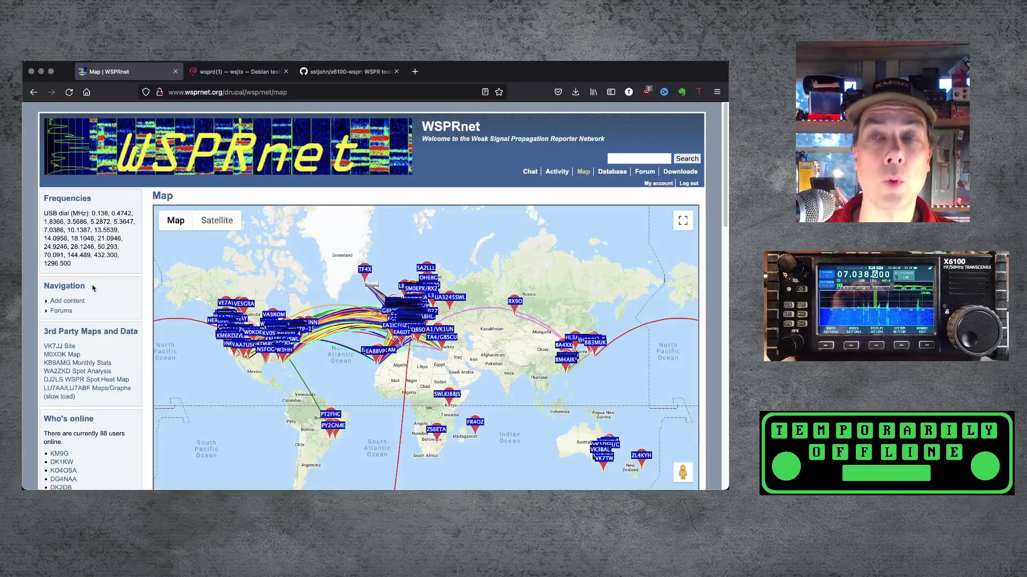
- On the WSPRnet map page, filter the spots to the 40m band and the station's own callsign
click(584, 175)
scroll(583, 306, down, 2)
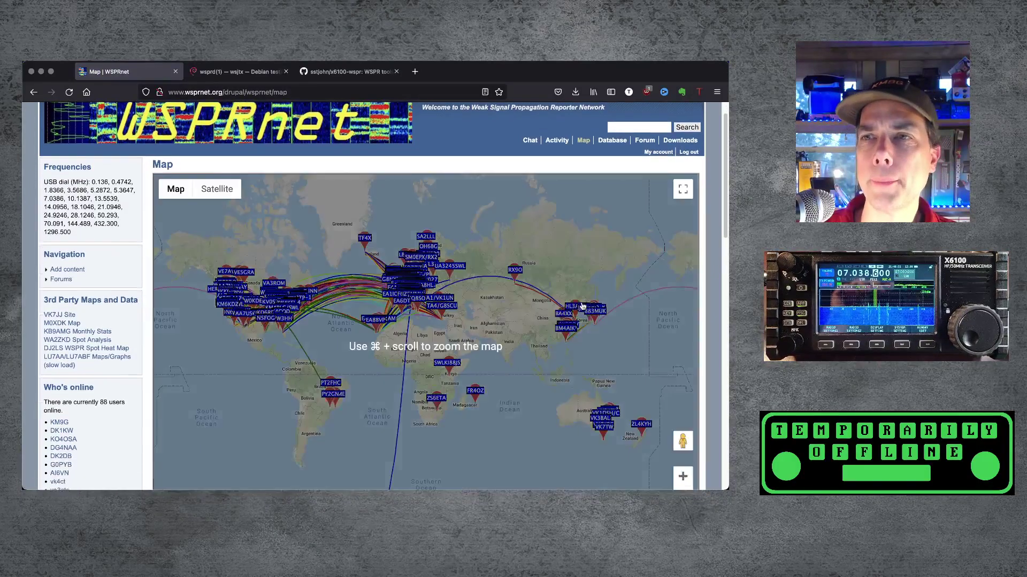
scroll(583, 306, down, 5)
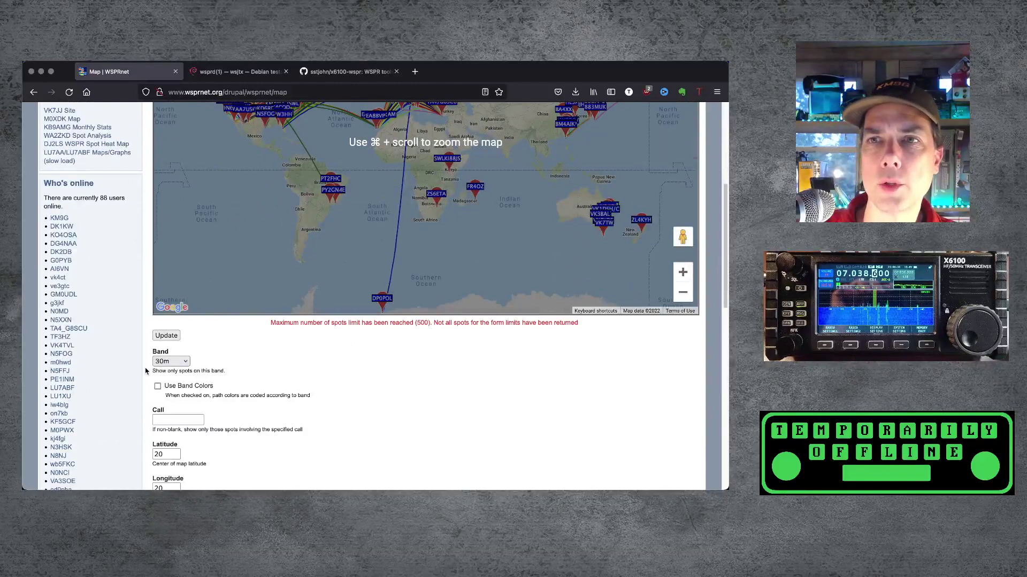
click(161, 364)
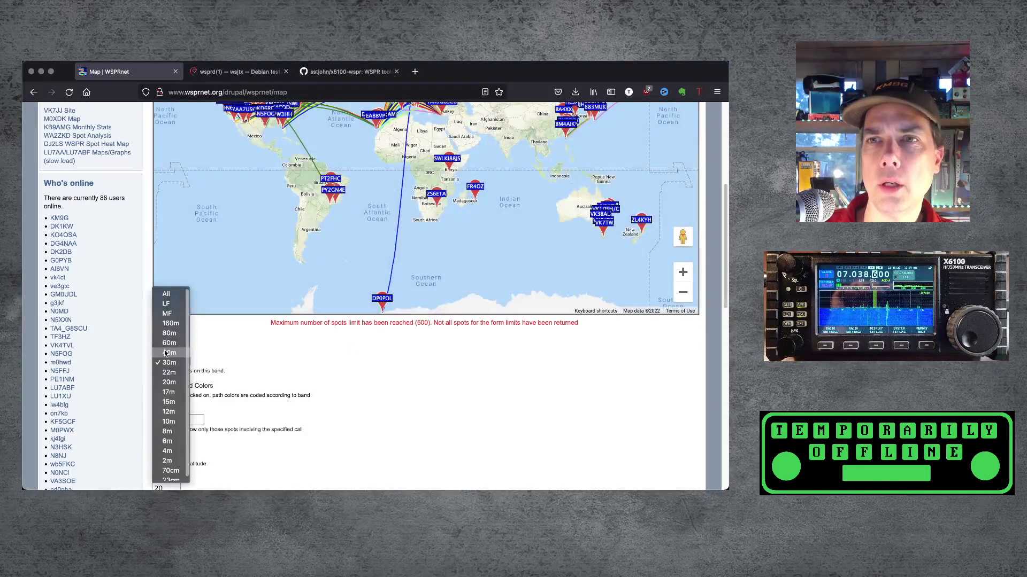
click(166, 351)
click(182, 420)
text(KM)
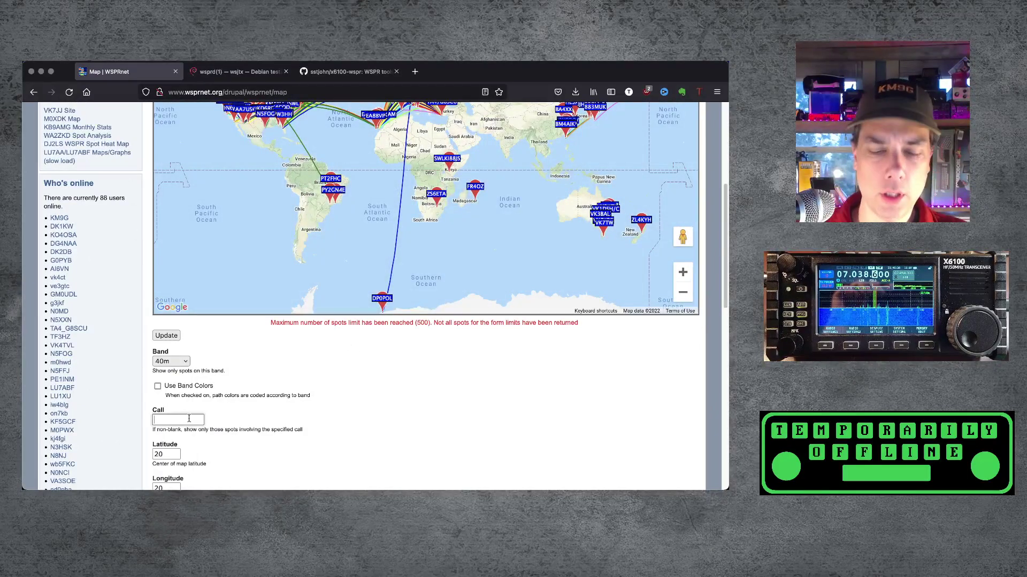
text(9G)
click(420, 427)
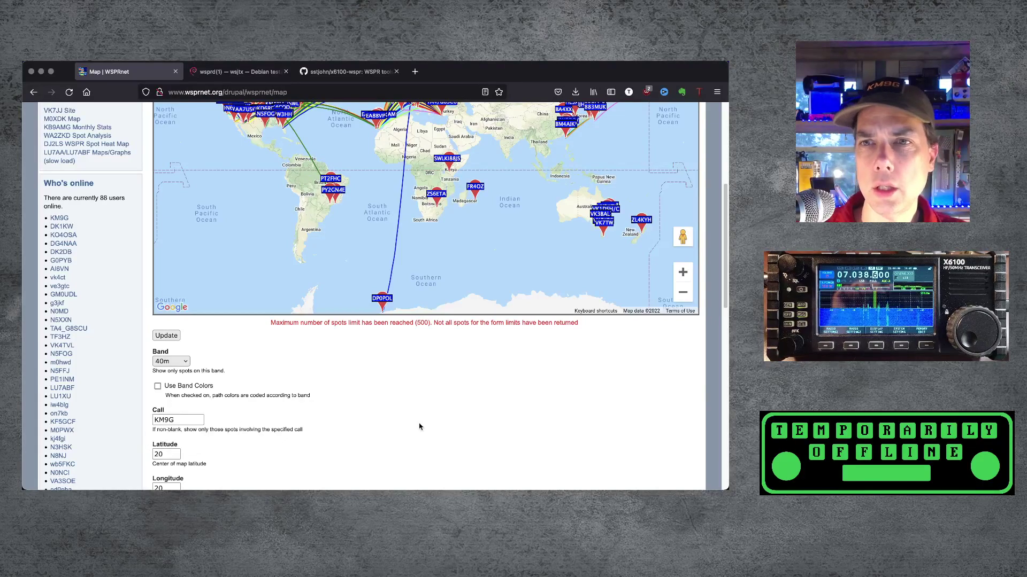
- Review the remaining map options, turn on the Day/Night overlay and update the map
scroll(417, 426, down, 2)
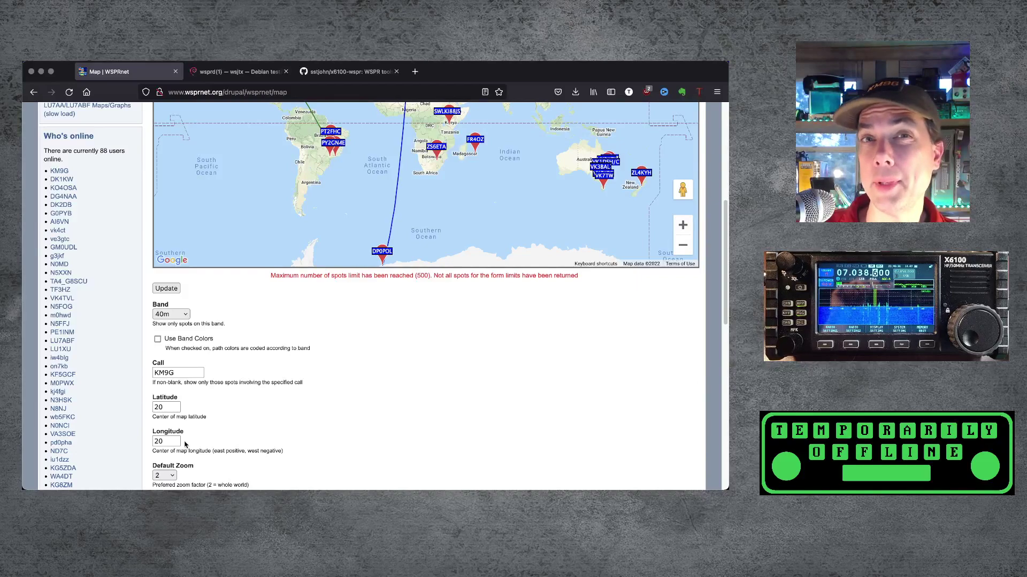
scroll(203, 444, down, 1)
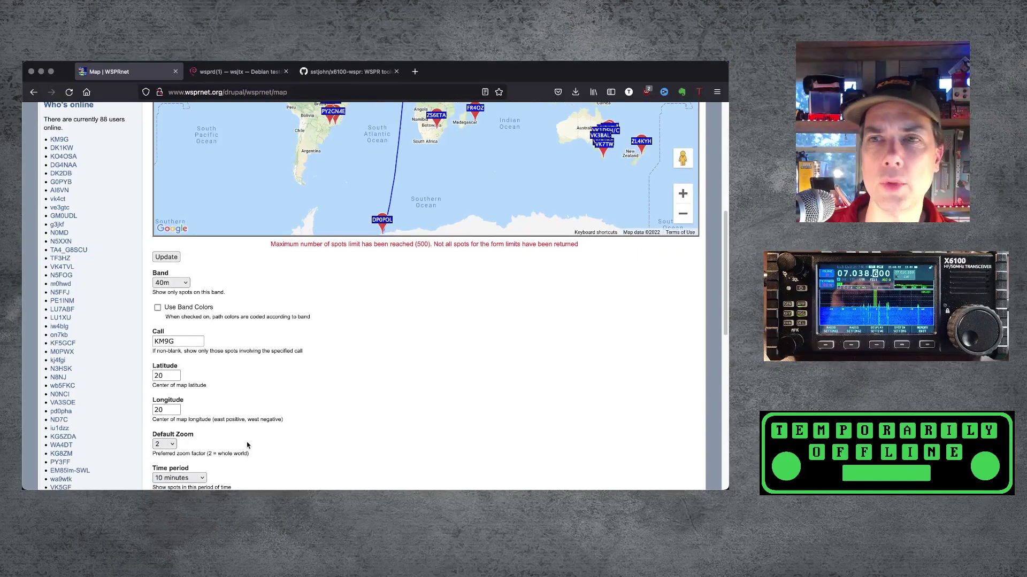
scroll(247, 445, down, 1)
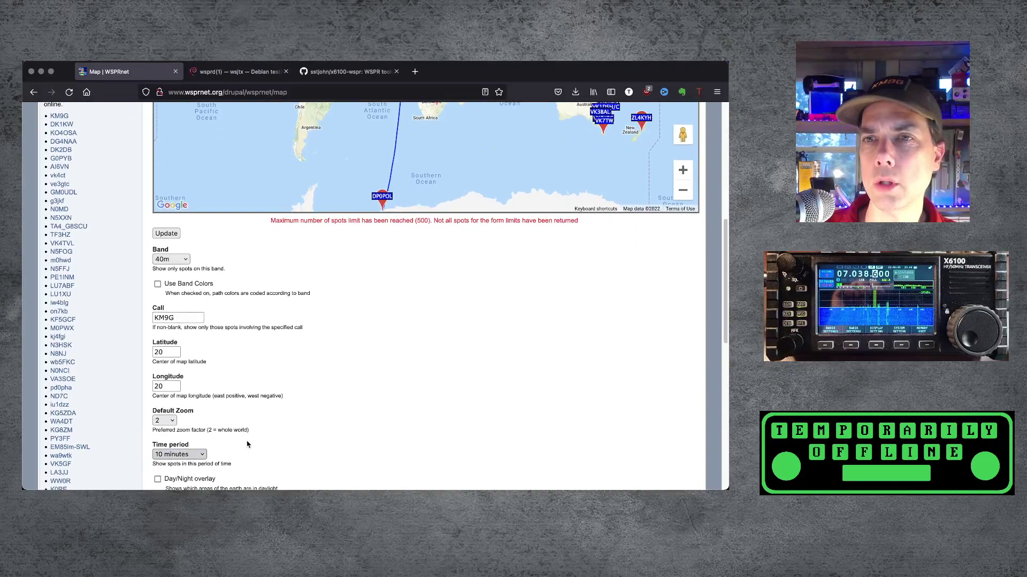
scroll(247, 443, down, 2)
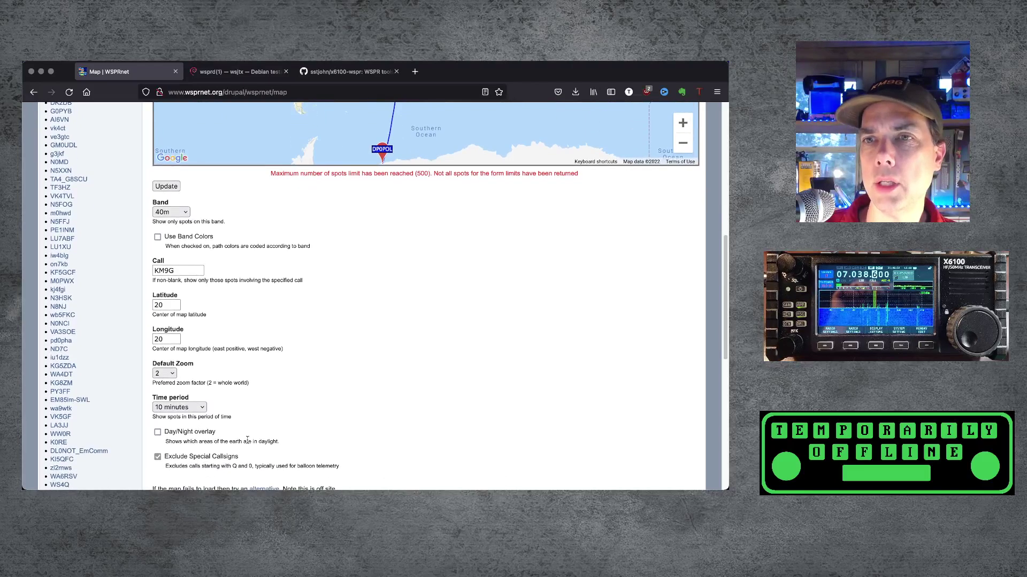
scroll(247, 443, down, 1)
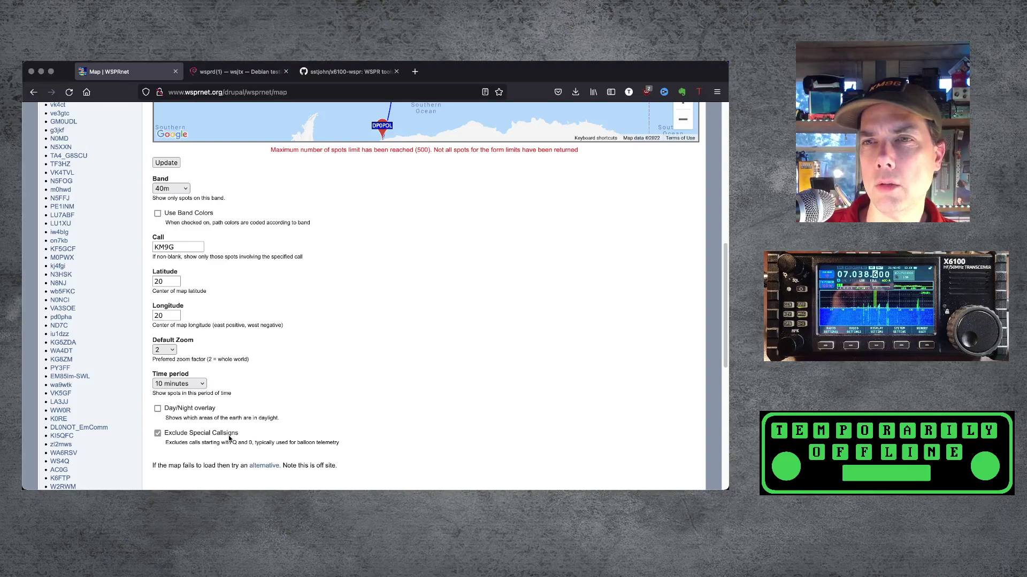
scroll(231, 440, up, 2)
click(157, 456)
scroll(312, 416, up, 1)
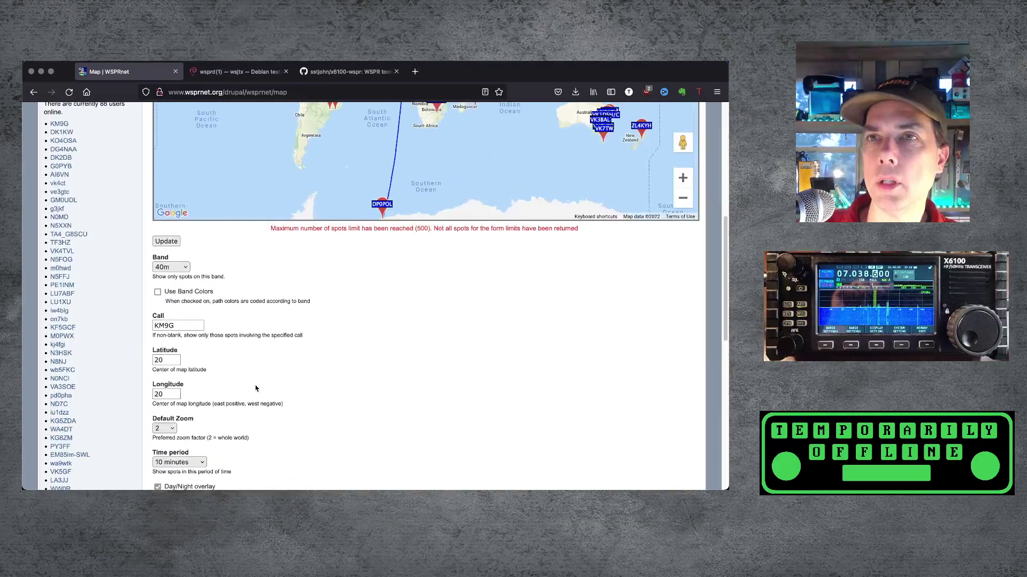
click(165, 241)
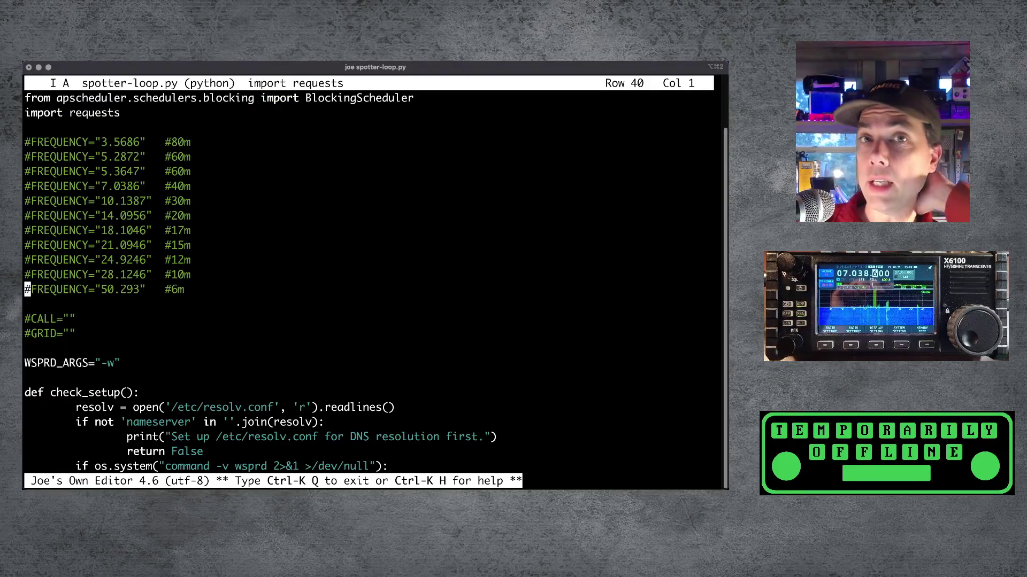
- Read through the FREQUENCY, CALL, GRID and WSPRD_ARGS settings and the check_setup function in spotter-loop.py in the terminal editor
key(Down)
key(Down)
key(Down)
key(Down)
key(Down)
key(Down)
key(Down)
key(Down)
key(Down)
key(Down)
key(Down)
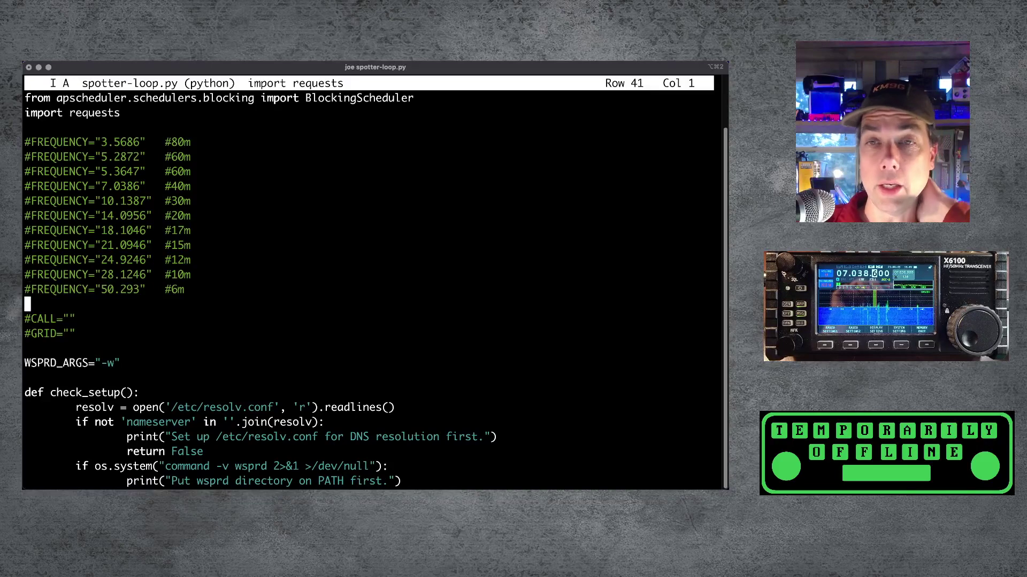
key(Down)
key(Down)
key(Down)
key(Down)
key(Down)
key(Down)
key(Down)
key(Down)
key(Down)
key(Down)
key(Down)
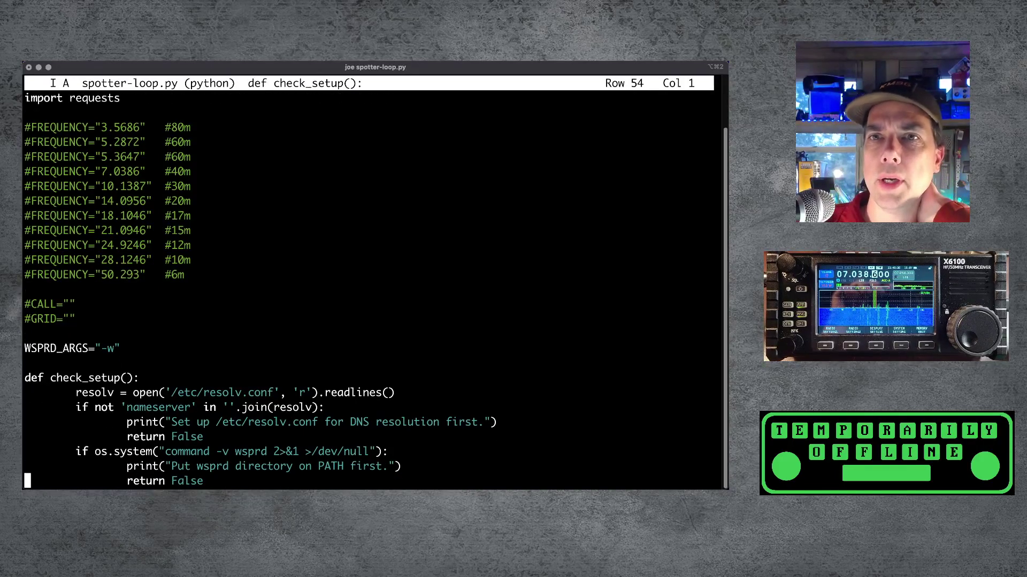
key(Down)
key(Down)
key(Down)
key(Down)
key(Down)
key(Down)
key(Down)
key(Down)
key(Down)
key(Down)
key(Down)
key(Down)
key(Down)
key(Down)
key(Down)
key(Down)
key(Down)
key(Down)
key(Down)
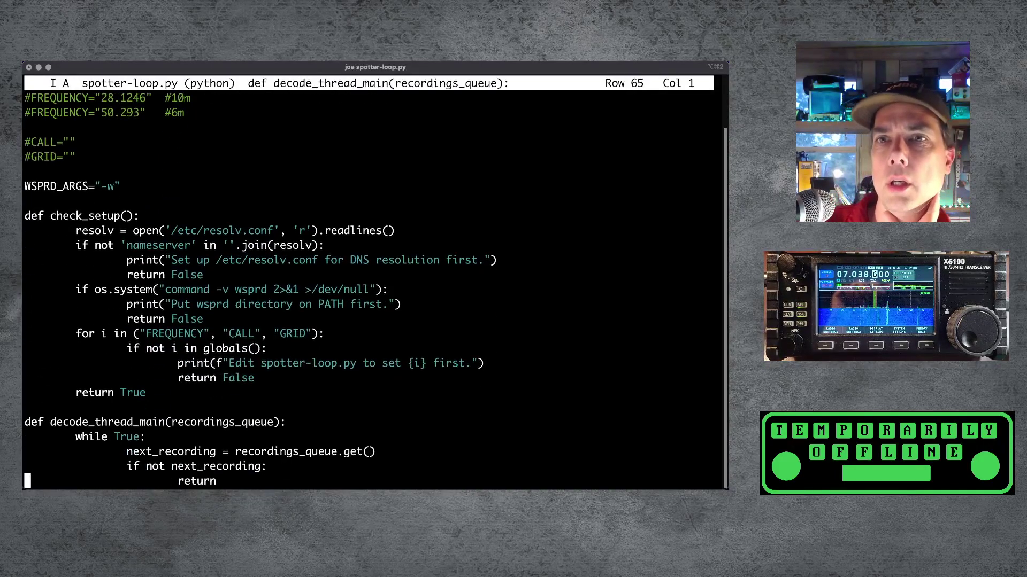
- Examine the decode_thread_main, upload_spots and retry_failed_spot_uploads functions to see how recordings are decoded and spots posted
key(Down)
key(Down)
key(Down)
key(Down)
key(Down)
key(Down)
key(Down)
key(Down)
key(Down)
key(Down)
key(Down)
key(Down)
key(Down)
key(Down)
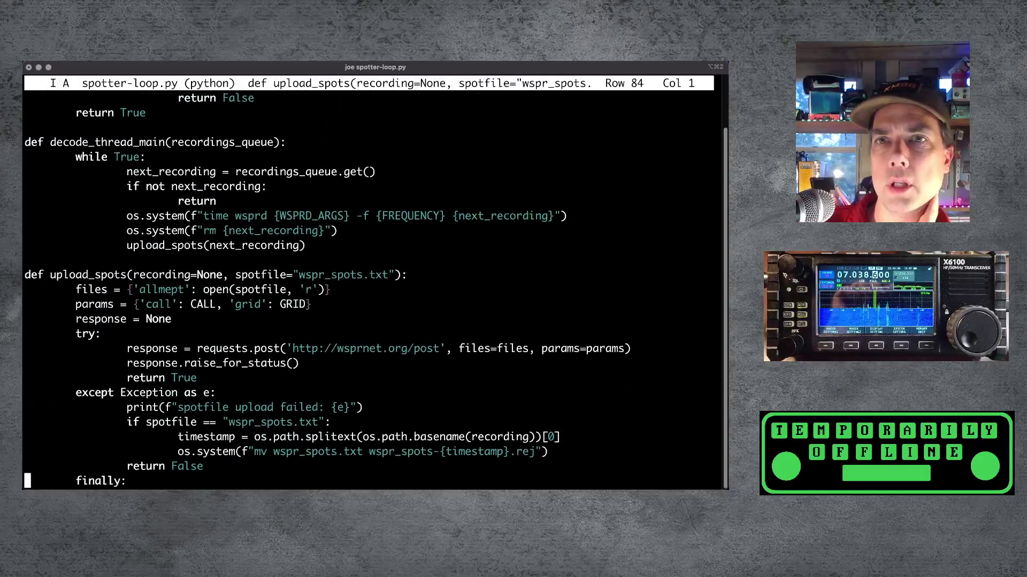
key(Down)
key(Down)
key(Down)
key(Down)
key(Down)
key(Down)
key(Down)
key(Down)
key(Down)
key(Down)
key(Down)
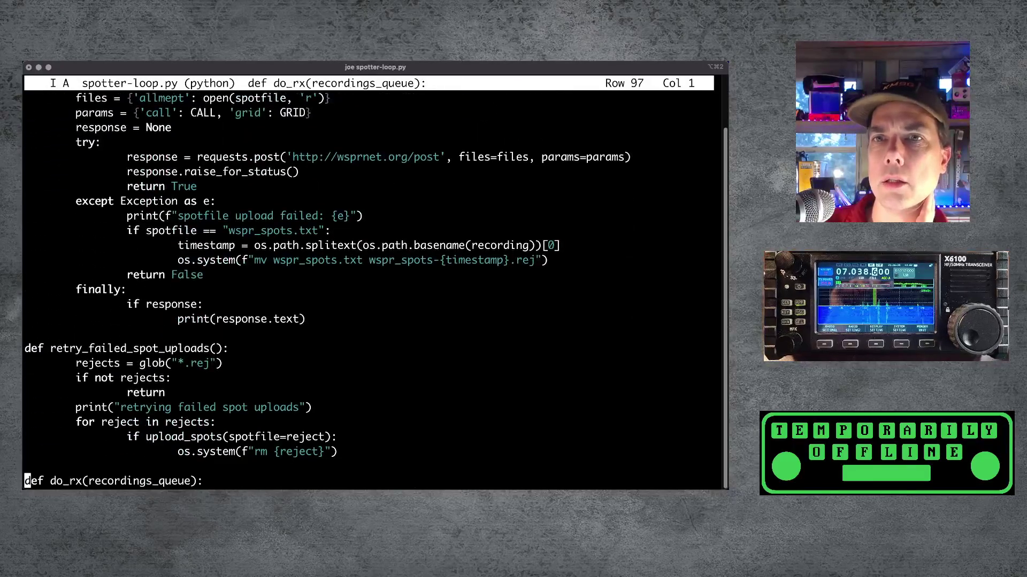
key(Down)
key(Down)
key(Down)
key(Down)
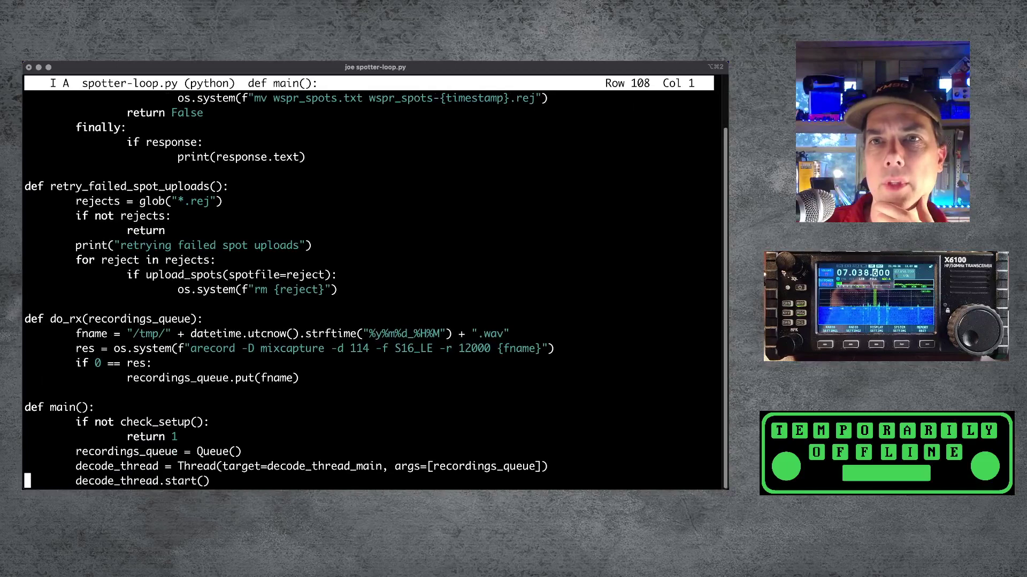
- Examine the do_rx function and its arecord command for capturing audio to a WAV file
key(Up)
key(Up)
key(Up)
key(Up)
key(Up)
key(Up)
key(Up)
key(Up)
key(Up)
key(Down)
key(Down)
key(Down)
key(Down)
key(Down)
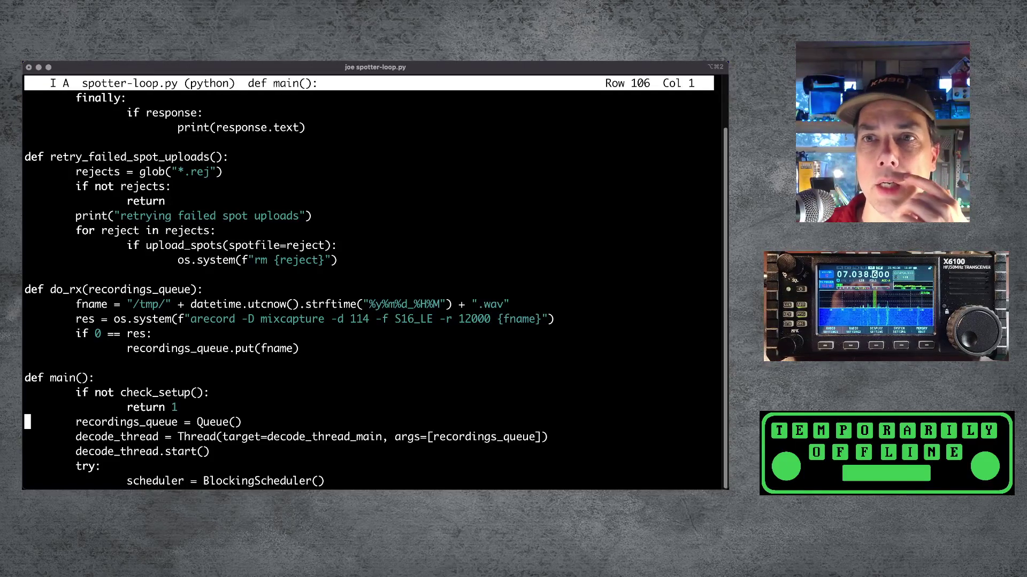
- Read the main function, from the recordings queue and decode thread to the scheduler jobs
key(Down)
key(Down)
key(Down)
key(Down)
key(Down)
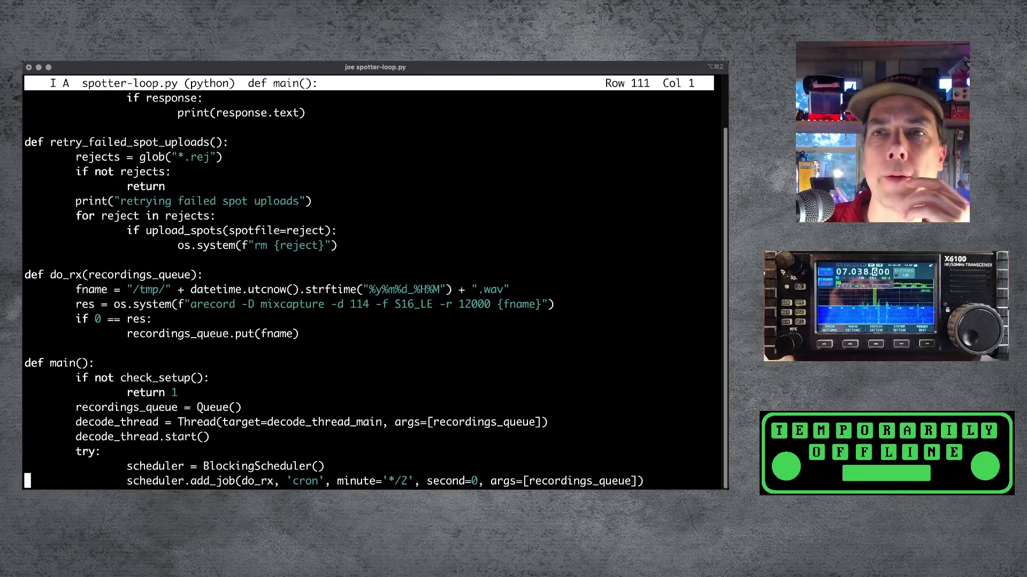
key(Up)
key(Up)
key(Up)
key(Up)
key(Up)
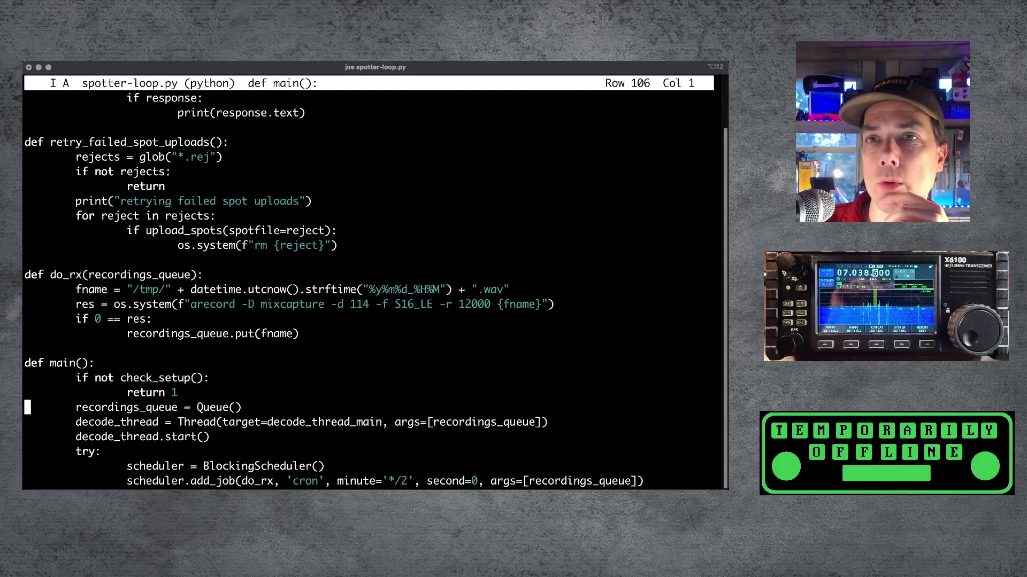
key(Down)
key(Down)
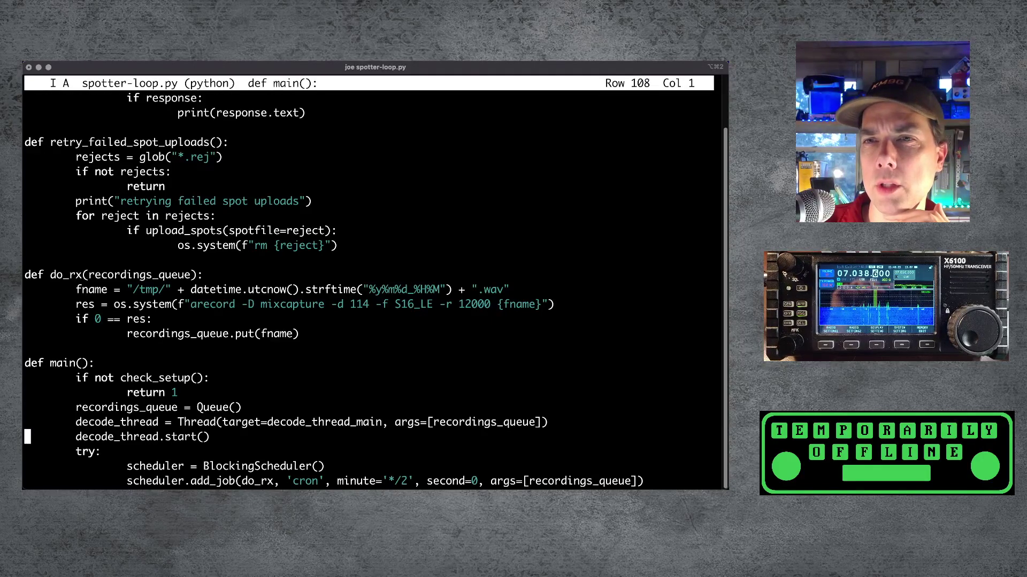
key(Down)
key(Down)
key(Down)
key(Down)
key(Down)
key(Down)
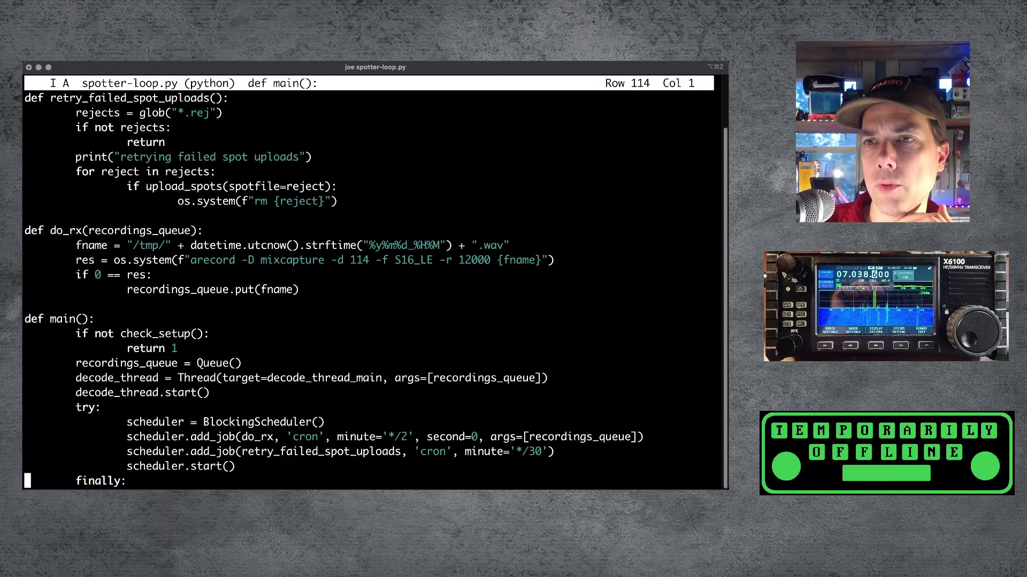
- Move to the do_rx argument in the scheduler.add_job line to examine how the receive job is scheduled
key(Up)
key(Up)
key(Up)
key(Right)
key(Right)
key(Right)
key(Right)
key(Right)
key(Right)
key(Right)
key(Right)
key(Right)
key(Right)
key(Right)
key(Right)
key(Right)
key(Right)
key(Right)
key(Right)
key(Right)
key(Right)
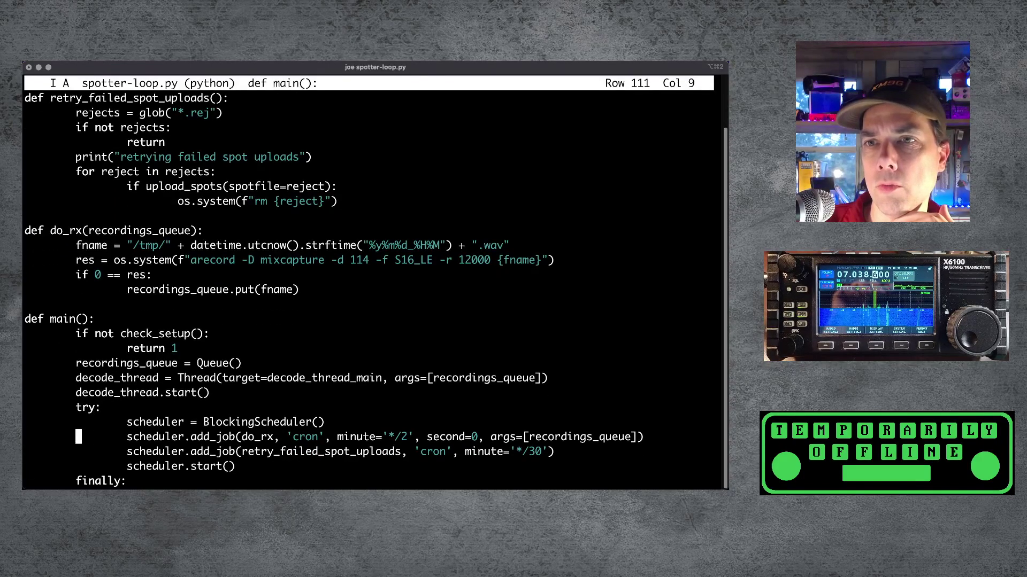
key(Right)
key(Right)
key(Right)
key(Right)
key(Right)
key(Right)
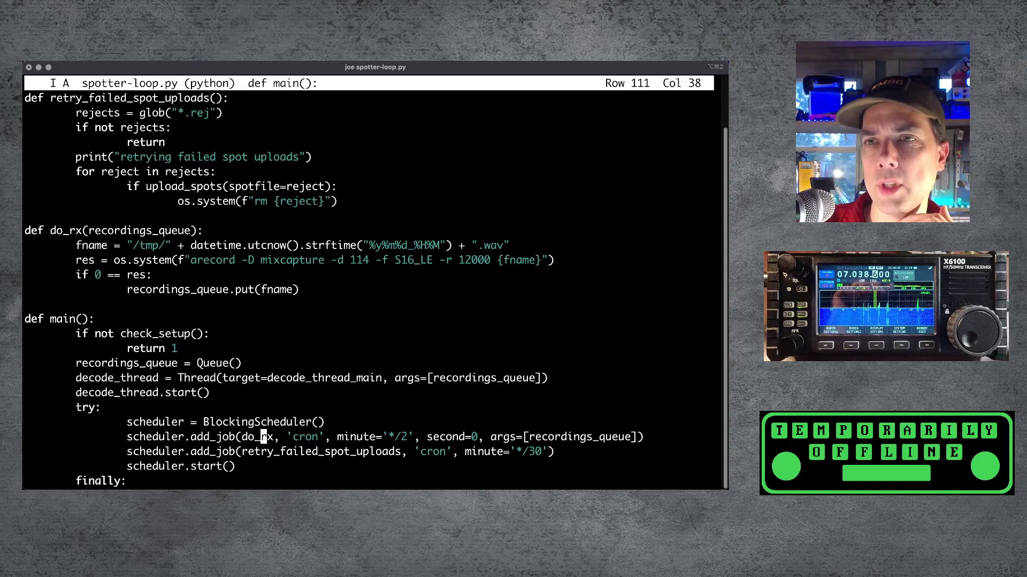
- Examine the cron minute argument of the do_rx job to see how often recordings are scheduled
key(Right)
key(Right)
key(Right)
key(Right)
key(Right)
key(Right)
key(Right)
key(Right)
key(Right)
key(Right)
key(Right)
key(Right)
key(Right)
key(Right)
key(Right)
key(Right)
key(Right)
key(Right)
key(Right)
key(Right)
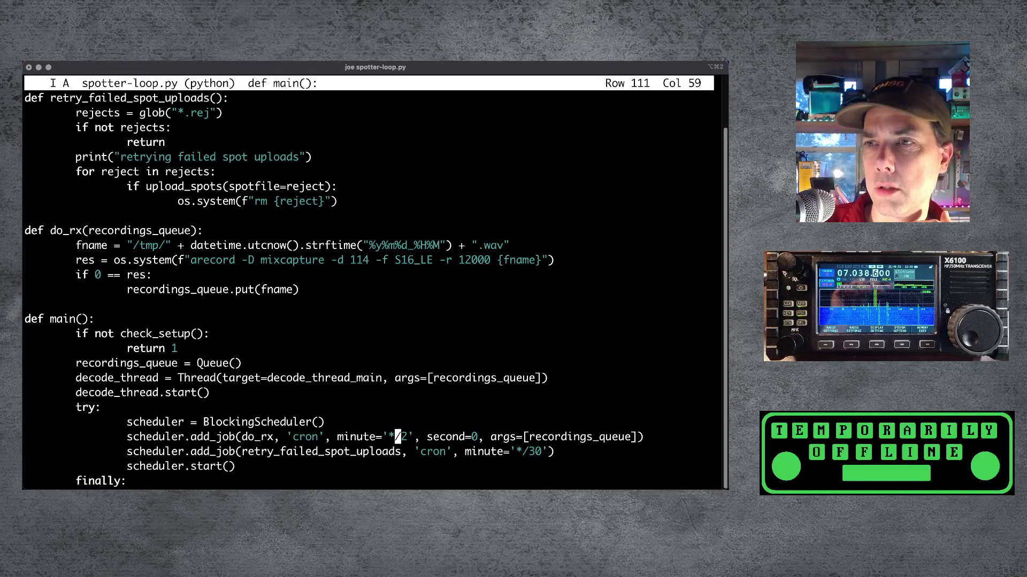
- Examine the retry_failed_spot_uploads job line, from its function argument to its cron minute interval
key(Down)
key(Left)
key(Left)
key(Left)
key(Left)
key(Left)
key(Left)
key(Left)
key(Left)
key(Left)
key(Left)
key(Left)
key(Left)
key(Left)
key(Left)
key(Left)
key(Left)
key(Left)
key(Left)
key(Left)
key(Left)
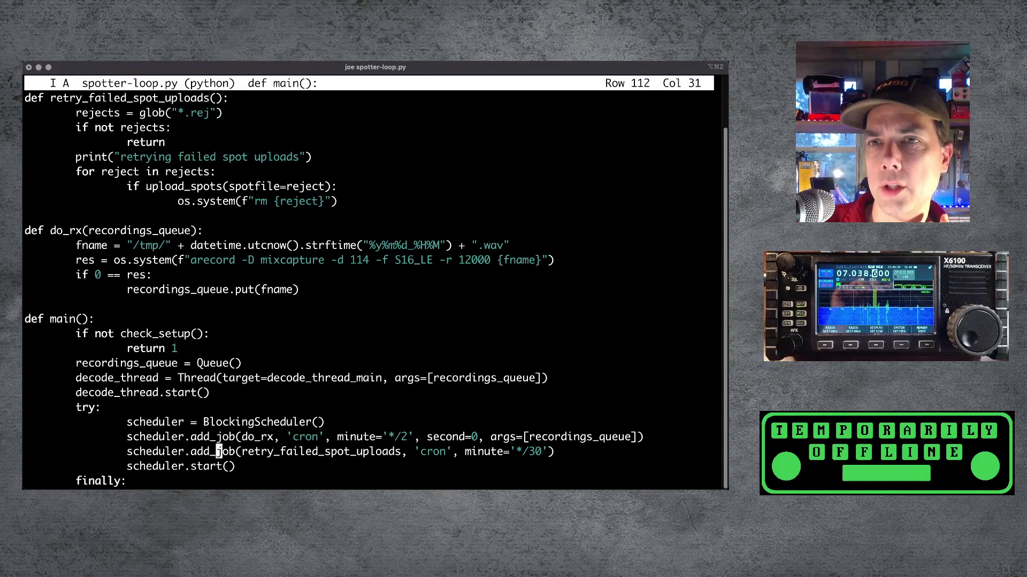
key(Right)
key(Right)
key(Right)
key(Right)
key(Right)
key(Right)
key(Right)
key(Right)
key(Right)
key(Right)
key(Right)
key(Right)
key(Right)
key(Right)
key(Right)
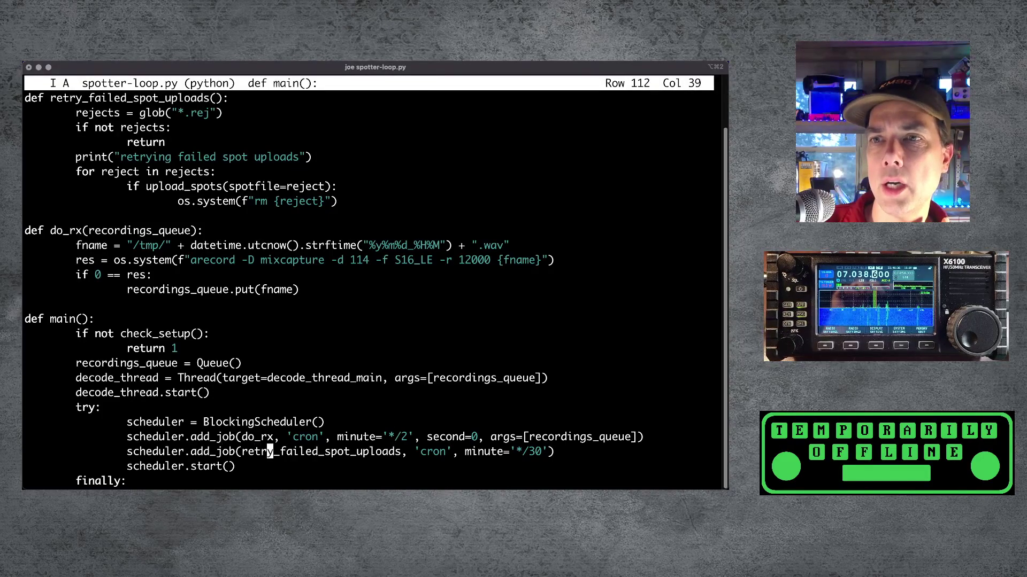
key(Right)
key(Right)
key(Right)
key(Right)
key(Right)
key(Right)
key(Right)
key(Right)
key(Right)
key(Right)
key(Right)
key(Right)
key(Right)
key(Right)
key(Right)
key(Right)
key(Right)
key(Right)
key(Right)
key(Right)
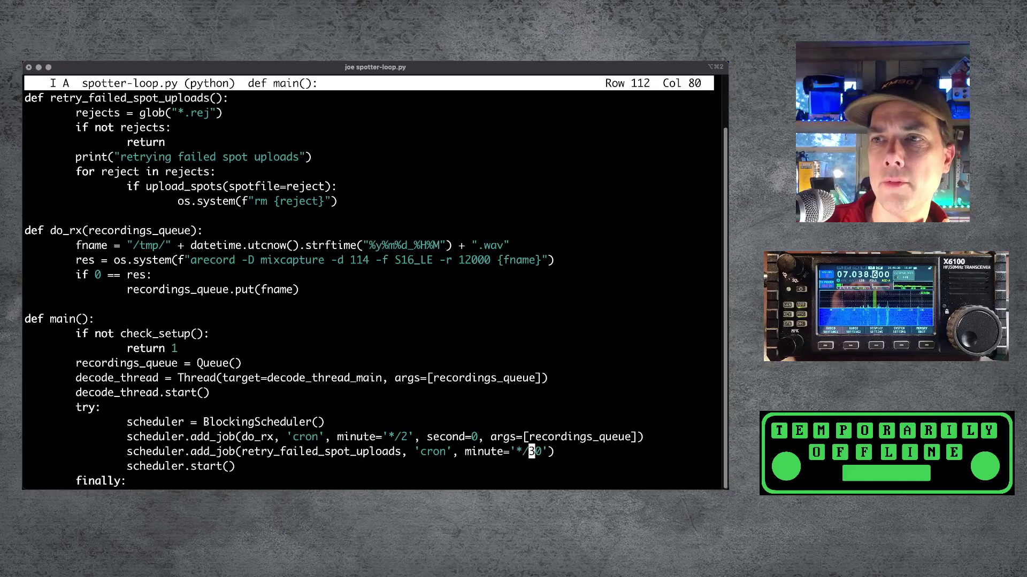
- Read the rest of spotter-loop.py, from scheduler.start() through the finally block to the sys.exit(main()) call
key(Down)
key(Down)
key(Up)
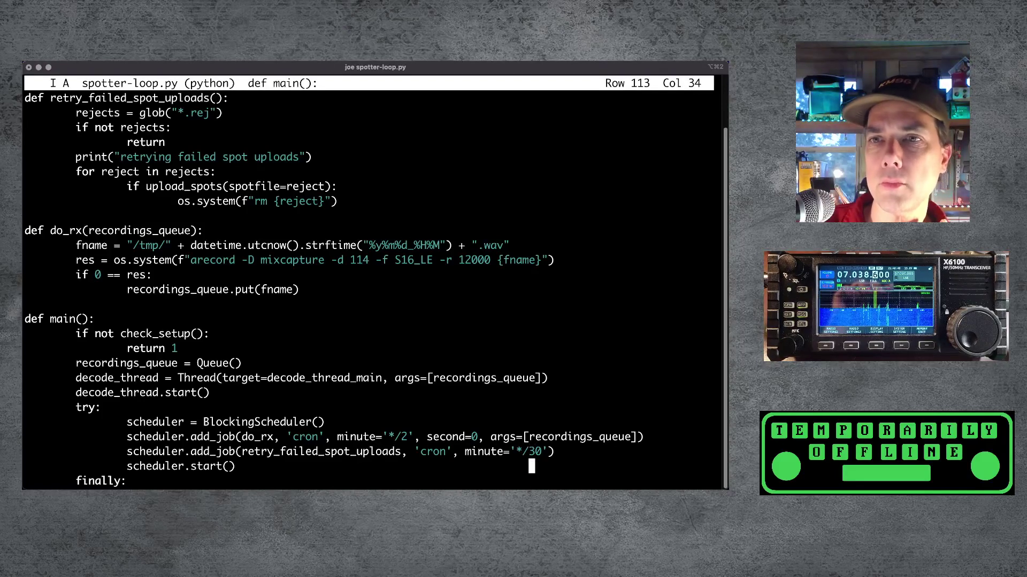
key(Down)
key(Down)
key(Down)
key(Down)
key(Down)
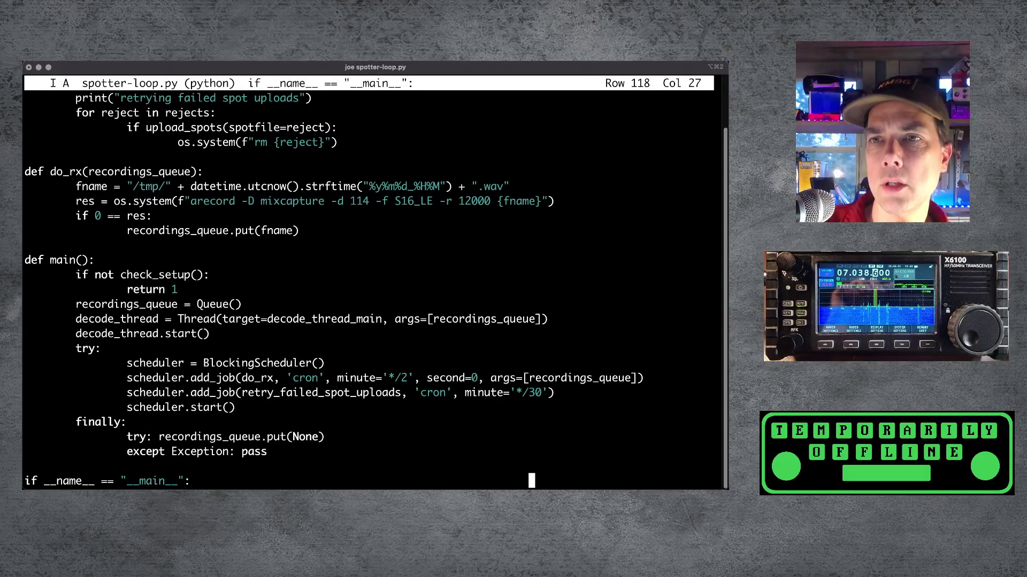
key(Up)
key(Up)
key(Up)
key(Up)
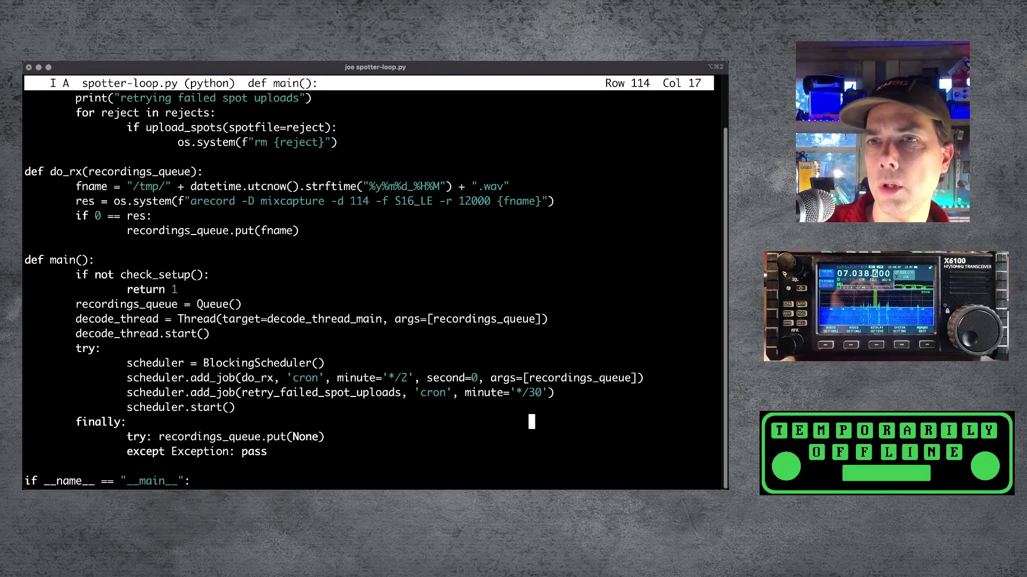
key(Down)
key(Down)
key(Down)
key(Down)
key(Down)
key(Down)
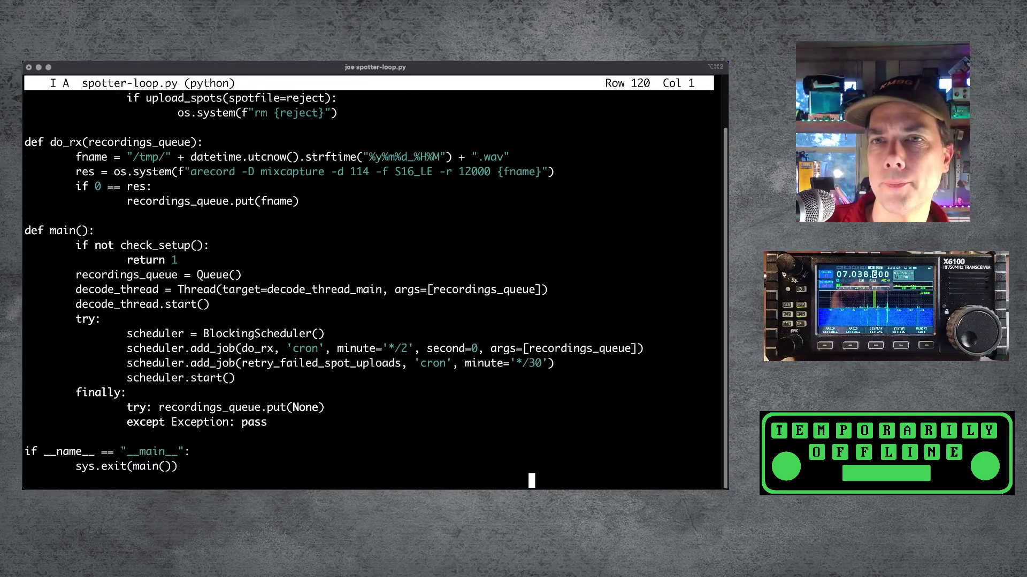
key(Up)
key(Up)
key(Up)
key(Up)
key(Up)
key(Up)
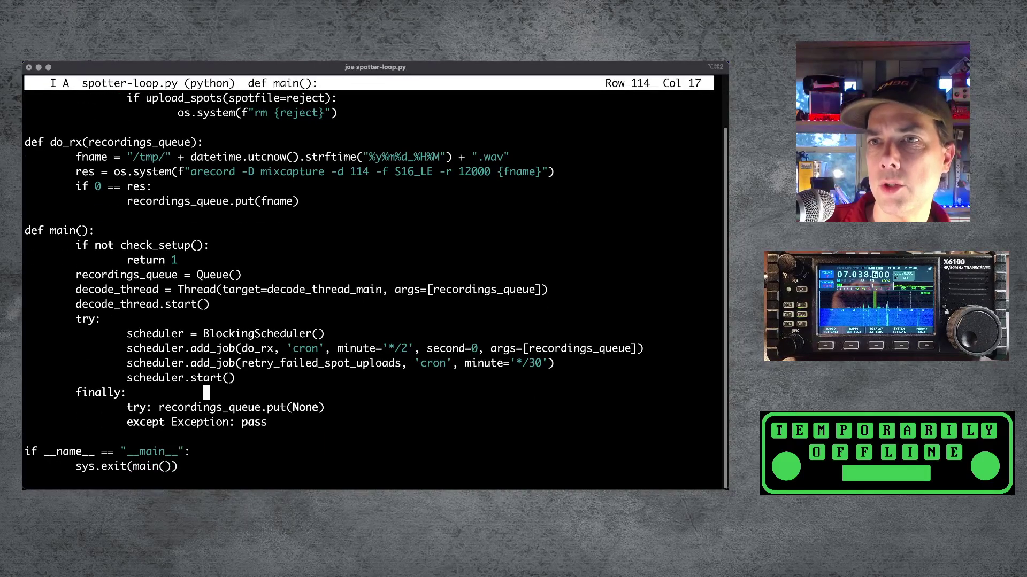
- Return to the fname line in do_rx and examine the /tmp/ path where recordings are saved
key(Up)
key(Up)
key(Up)
key(Up)
key(Up)
key(Up)
key(Up)
key(Up)
key(Up)
key(Up)
key(Up)
key(Up)
key(Up)
key(Up)
key(Up)
key(Up)
key(Up)
key(Up)
key(Down)
key(Down)
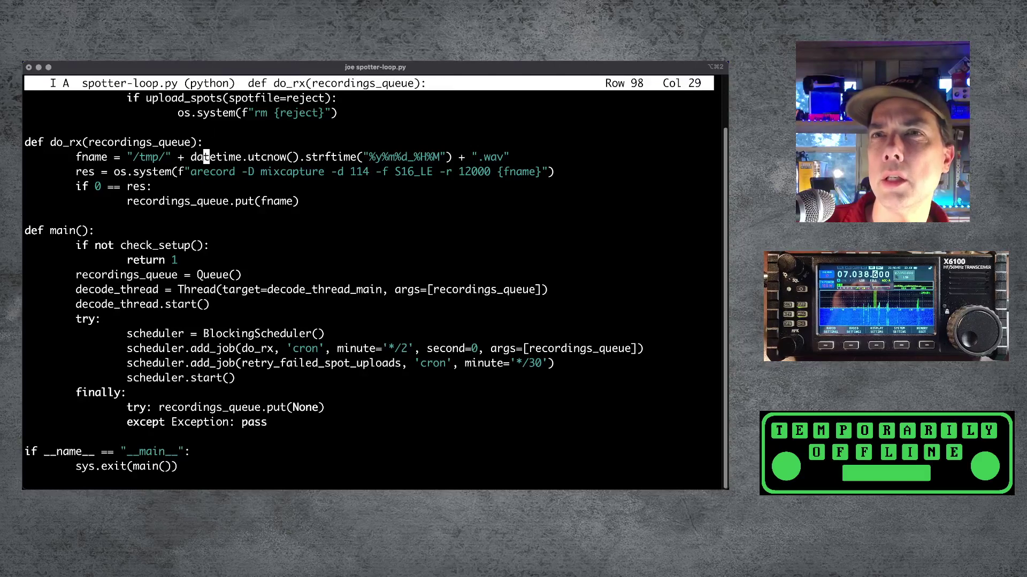
key(Left)
key(Left)
key(Left)
key(Left)
key(Left)
key(Left)
key(Left)
key(Left)
key(Left)
key(Left)
key(Left)
key(Left)
key(Left)
key(Left)
key(Left)
key(Left)
key(Left)
key(Right)
key(Right)
key(Right)
key(Right)
key(Right)
key(Right)
key(Right)
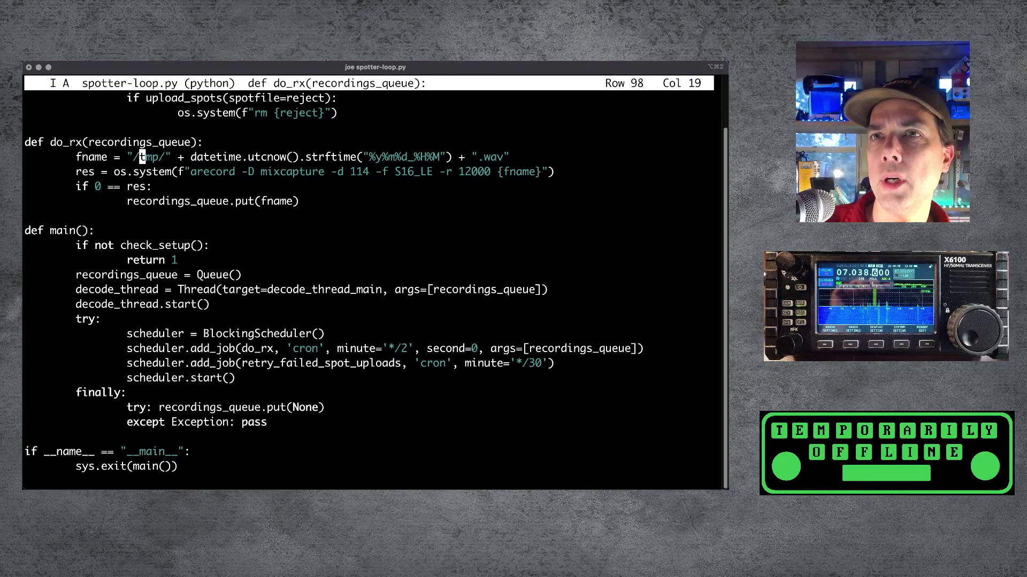
- Read along the fname line in do_rx to the datetime.utcnow() call that supplies the recording's timestamp
key(Right)
key(Right)
key(Right)
key(Right)
key(Right)
key(Right)
key(Right)
key(Right)
key(Right)
key(Right)
key(Right)
key(Right)
key(Right)
key(Right)
key(Right)
key(Right)
key(Right)
key(Right)
key(Right)
key(Right)
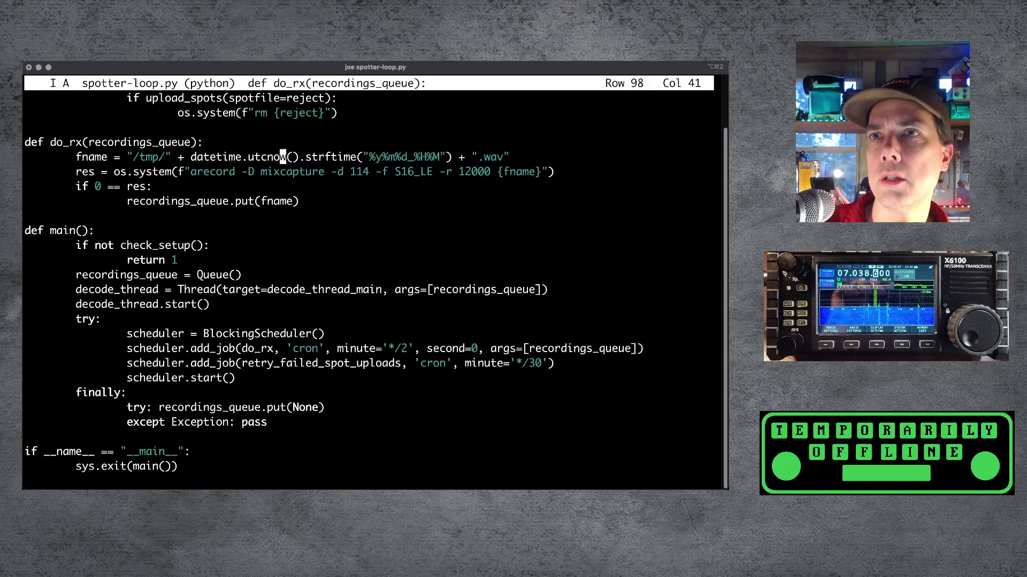
- Examine the strftime format string and the ".wav" extension that complete the recording's file name
key(Right)
key(Right)
key(Right)
key(Right)
key(Right)
key(Right)
key(Right)
key(Right)
key(Right)
key(Right)
key(Right)
key(Right)
key(Right)
key(Right)
key(Right)
key(Right)
key(Right)
key(Right)
key(Right)
key(Right)
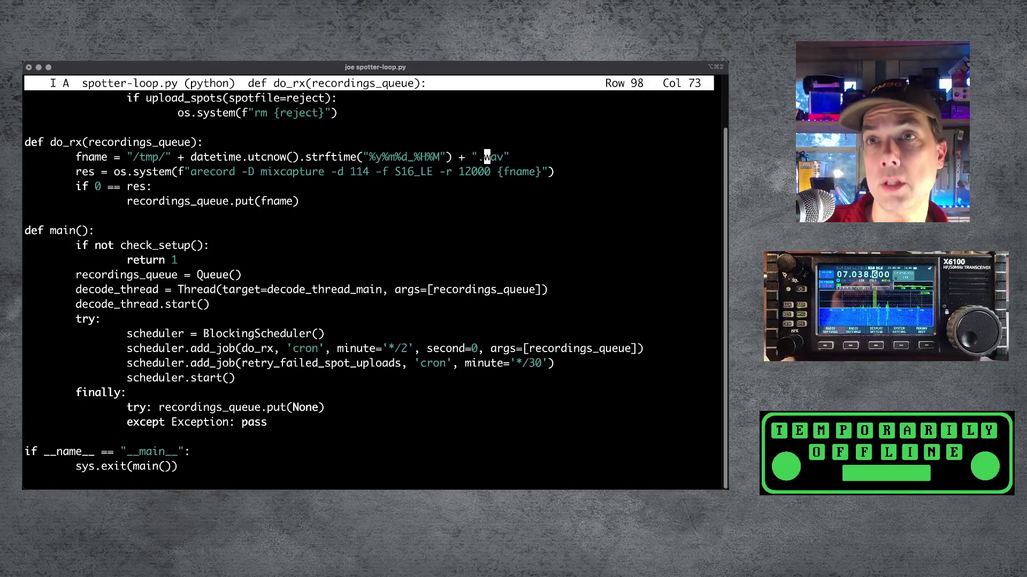
- Go to the os.system line in do_rx and examine the arecord command and its -D mixcapture device argument
key(Down)
key(Left)
key(Left)
key(Left)
key(Left)
key(Left)
key(Left)
key(Left)
key(Left)
key(Left)
key(Left)
key(Left)
key(Left)
key(Left)
key(Left)
key(Left)
key(Left)
key(Left)
key(Left)
key(Left)
key(Left)
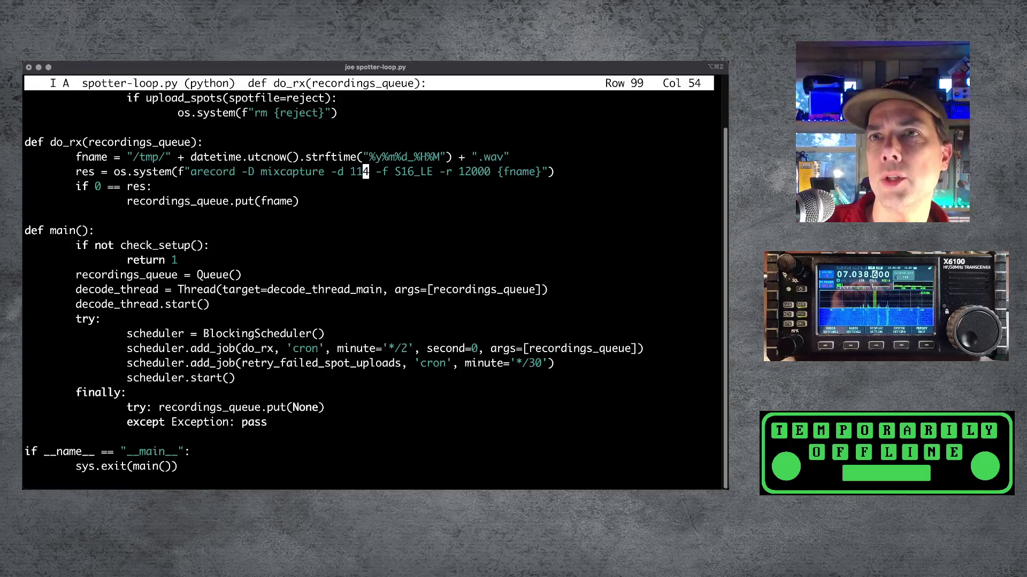
click(111, 172)
click(212, 172)
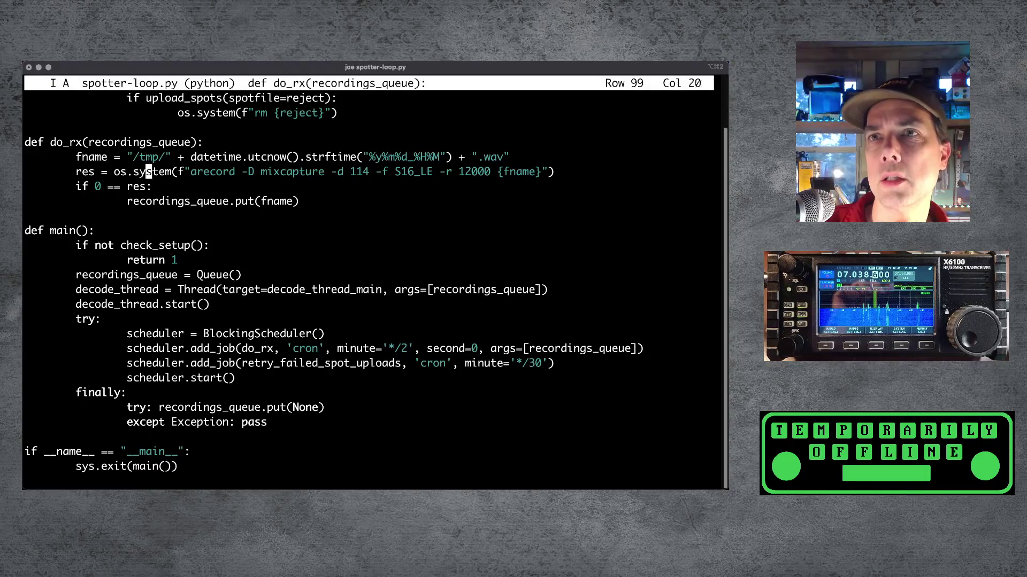
click(257, 172)
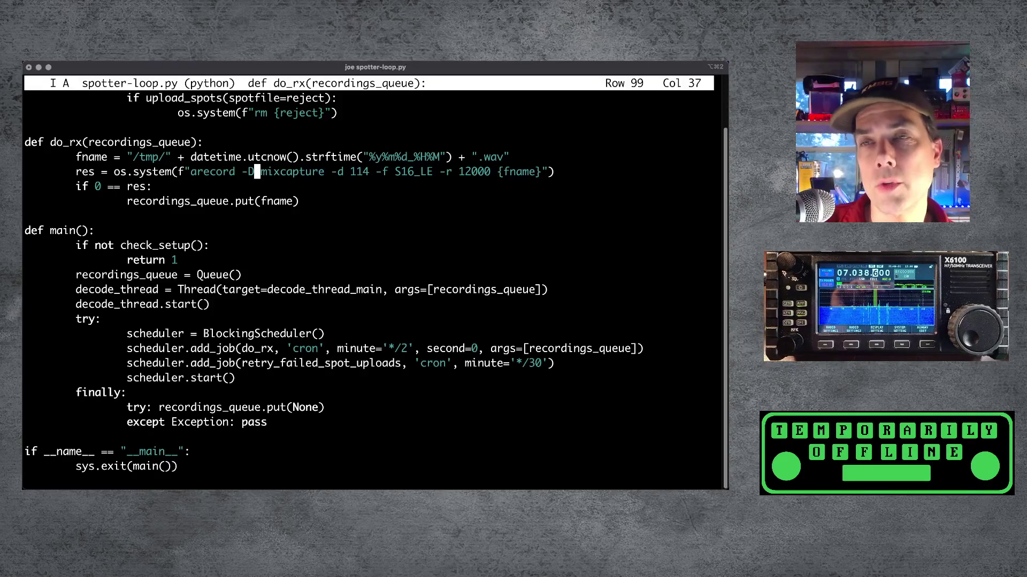
key(Right)
key(Right)
key(Right)
key(Right)
key(Right)
key(Right)
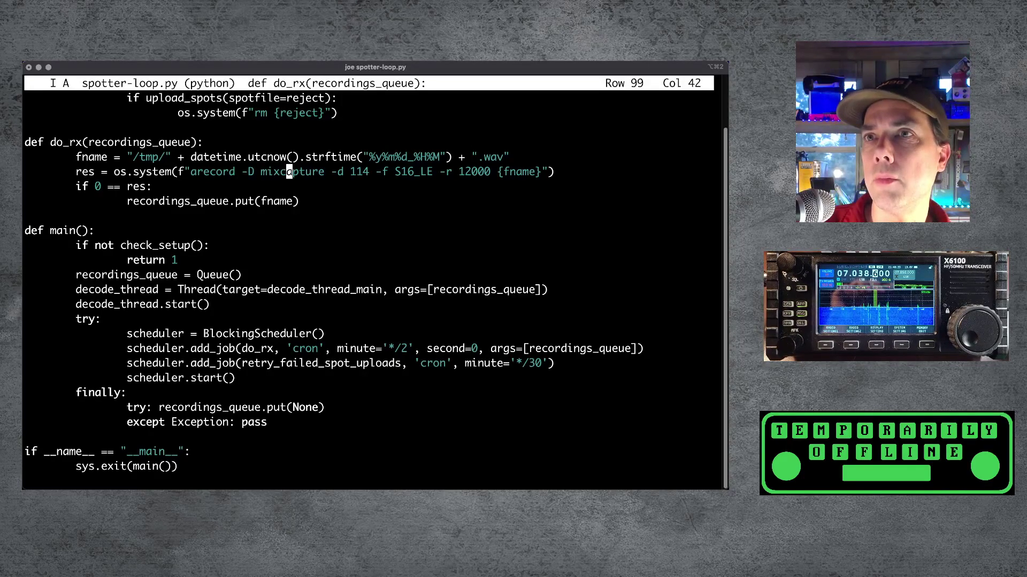
- Examine the -d 114 duration argument of the arecord command, continuing up to the -f format option
key(Right)
key(Right)
key(Right)
key(Right)
key(Right)
key(Right)
key(Right)
key(Right)
key(Right)
key(Right)
key(Right)
key(Right)
key(Right)
key(Right)
key(Right)
key(Right)
key(Right)
key(Right)
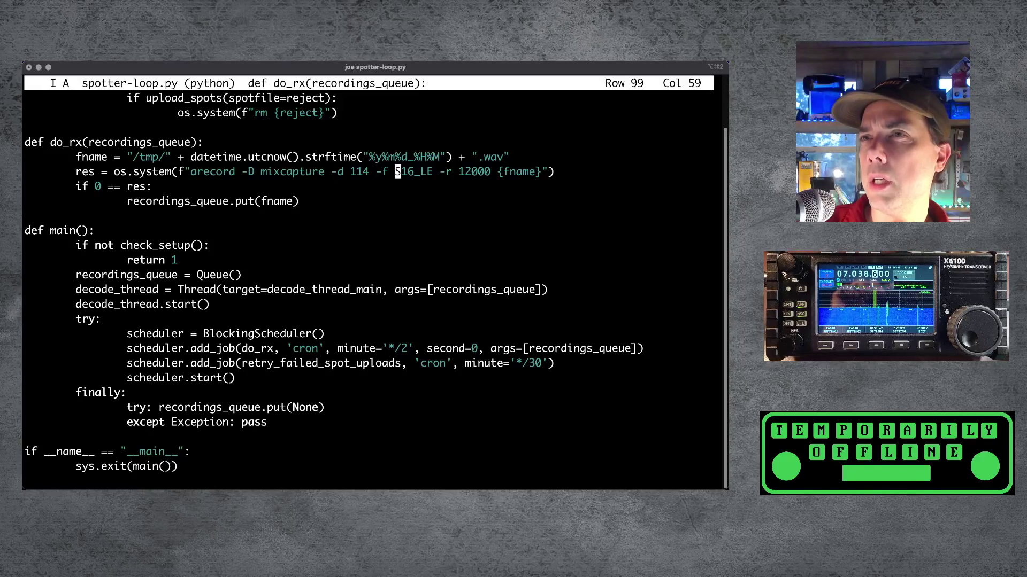
- Examine the S16_LE sample format, the -r 12000 sample rate and the {fname} output file in the arecord command
key(Right)
key(Right)
key(Right)
key(Right)
key(Right)
key(Right)
key(Right)
key(Right)
key(Right)
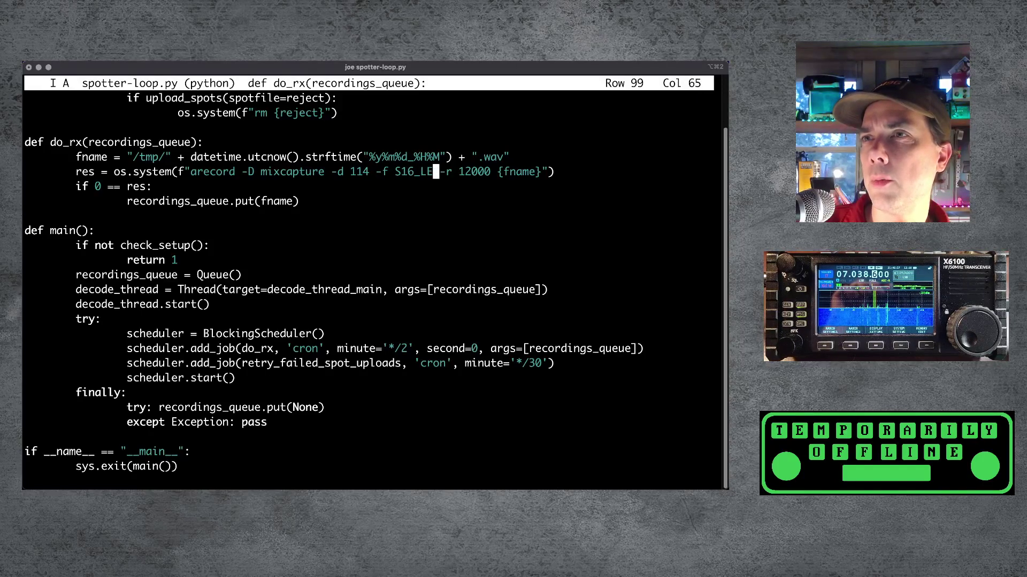
key(Right)
key(Right)
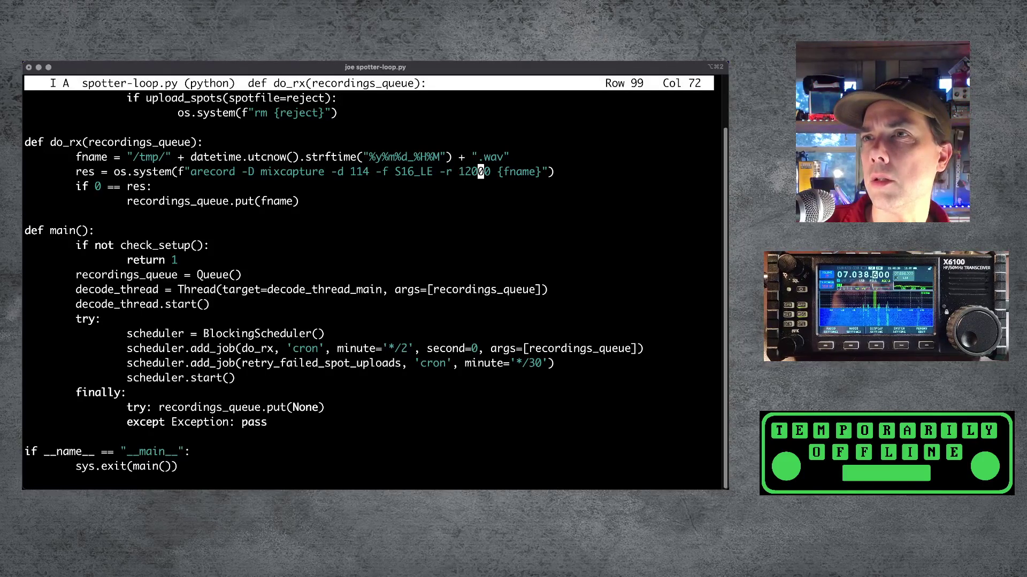
key(Right)
key(Right)
key(Right)
key(Right)
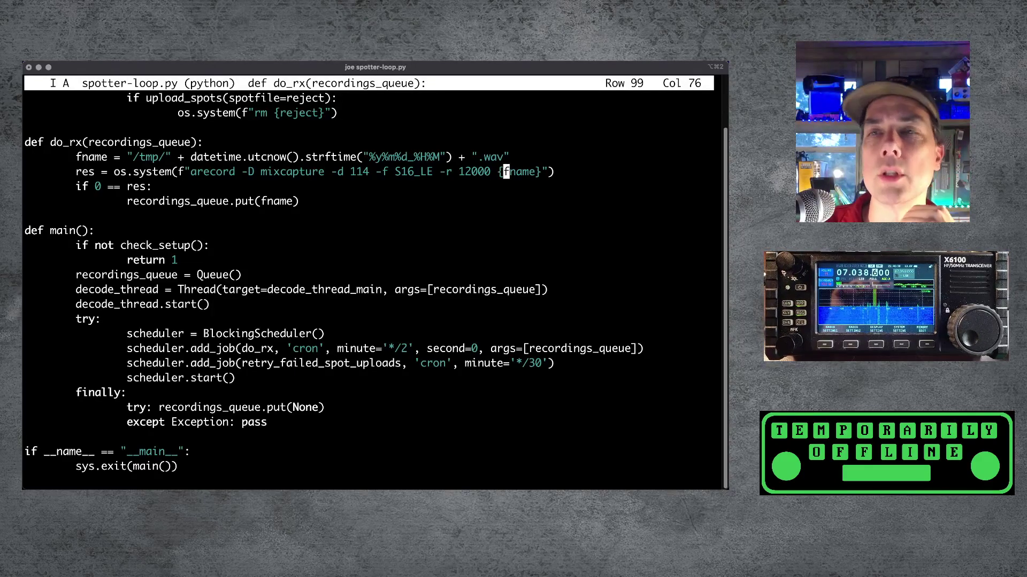
- Look back over the retry_failed_spot_uploads function, up to the end of upload_spots
key(Up)
key(Up)
key(Up)
key(Up)
key(Up)
key(Up)
key(Up)
key(Up)
key(Up)
key(Up)
key(Up)
key(Up)
key(Up)
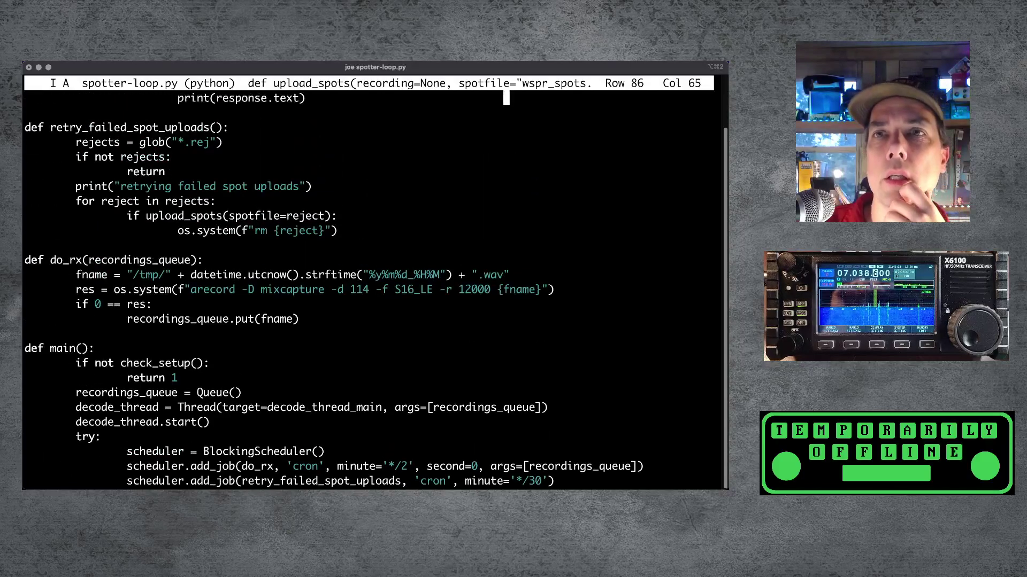
- Look through do_rx and main() again, coming back to the check_setup() condition at the start of main()
key(Down)
key(Down)
key(Down)
key(Down)
key(Down)
key(Down)
key(Down)
key(Down)
key(Down)
key(Down)
key(Down)
key(Down)
key(Down)
key(Down)
key(Down)
key(Down)
key(Down)
key(Down)
key(Down)
key(Down)
key(Down)
key(Down)
key(Down)
key(Up)
key(Up)
key(Up)
key(Up)
key(Up)
key(Up)
key(Up)
key(Up)
key(Up)
key(Up)
key(Up)
key(Up)
key(Up)
key(Up)
key(Up)
key(Up)
key(Up)
key(Up)
key(Up)
key(Up)
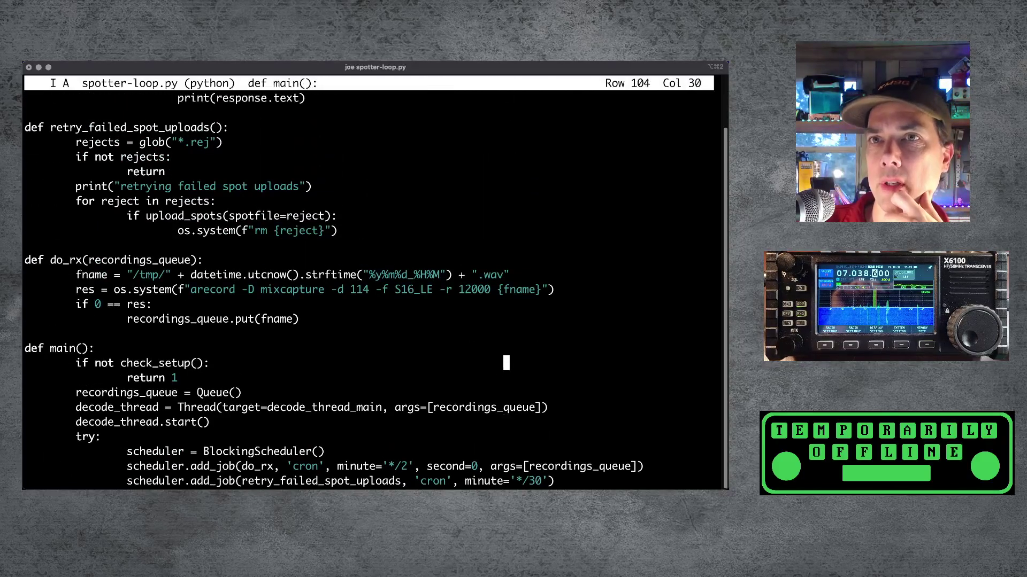
- Go back from main() past retry_failed_spot_uploads to the start of the upload_spots function
key(Up)
key(Up)
key(Up)
key(Up)
key(Up)
key(Up)
key(Up)
key(Up)
key(Up)
key(Up)
key(Up)
key(Up)
key(Up)
key(Up)
key(Up)
key(Up)
key(Up)
key(Up)
key(Up)
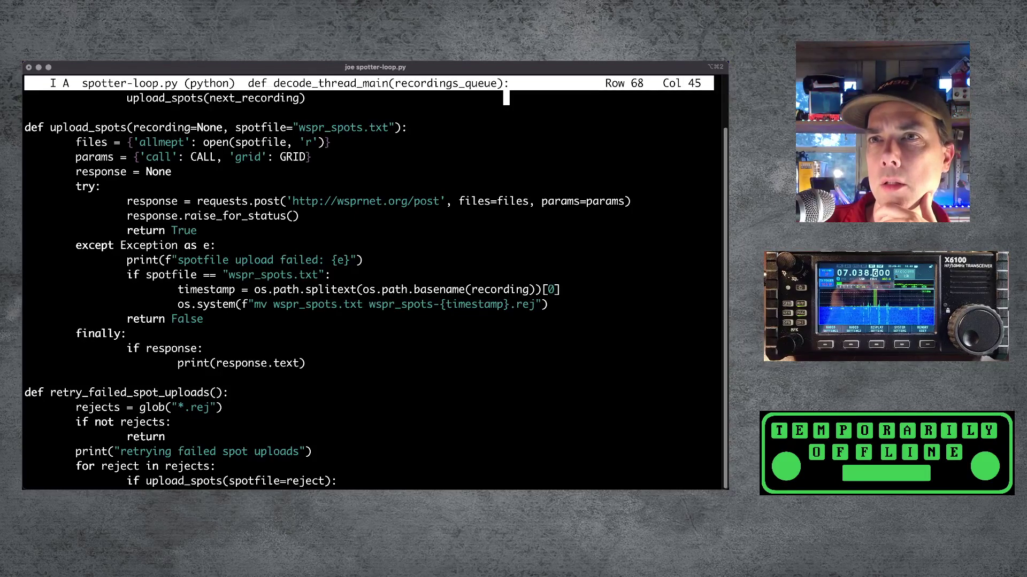
key(Down)
key(Down)
key(Down)
key(Down)
key(Down)
key(Down)
key(Down)
key(Down)
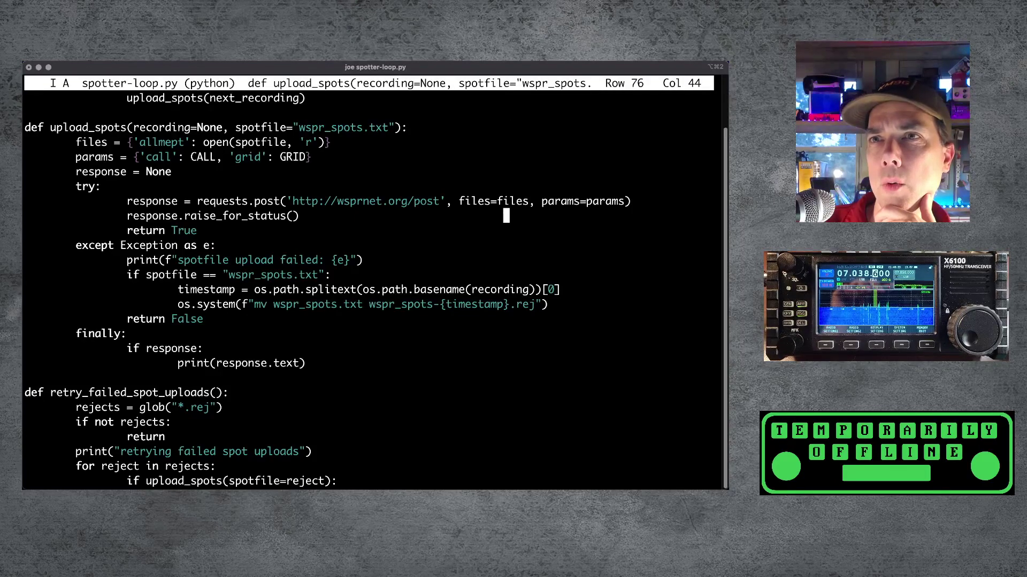
key(Left)
key(Left)
key(Left)
key(Left)
key(Left)
key(Up)
key(Right)
key(Right)
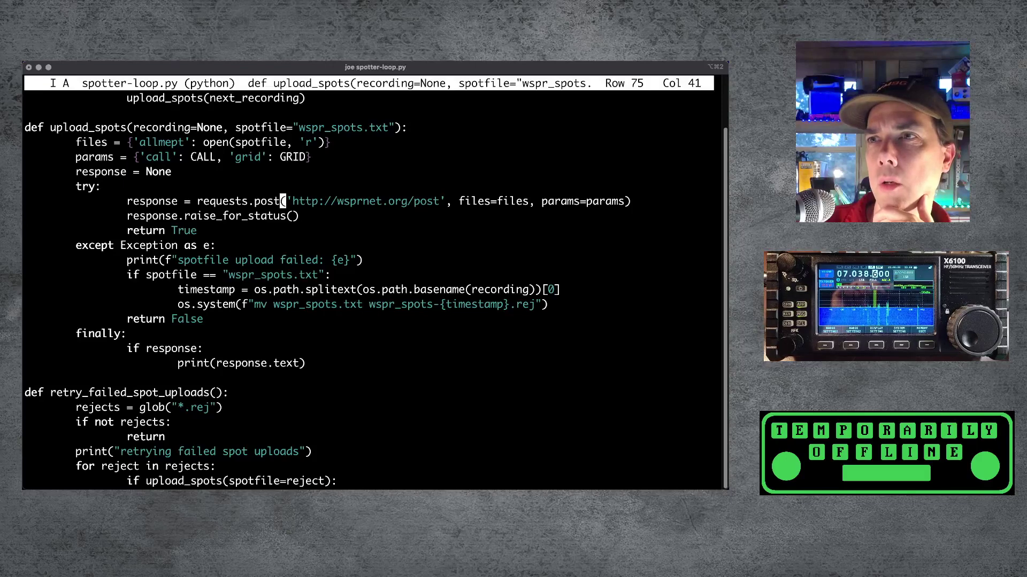
- Examine the exception handling in upload_spots, including the command that renames wspr_spots.txt to a timestamped .rej file
key(Down)
key(Down)
key(Down)
key(Down)
key(Down)
key(Down)
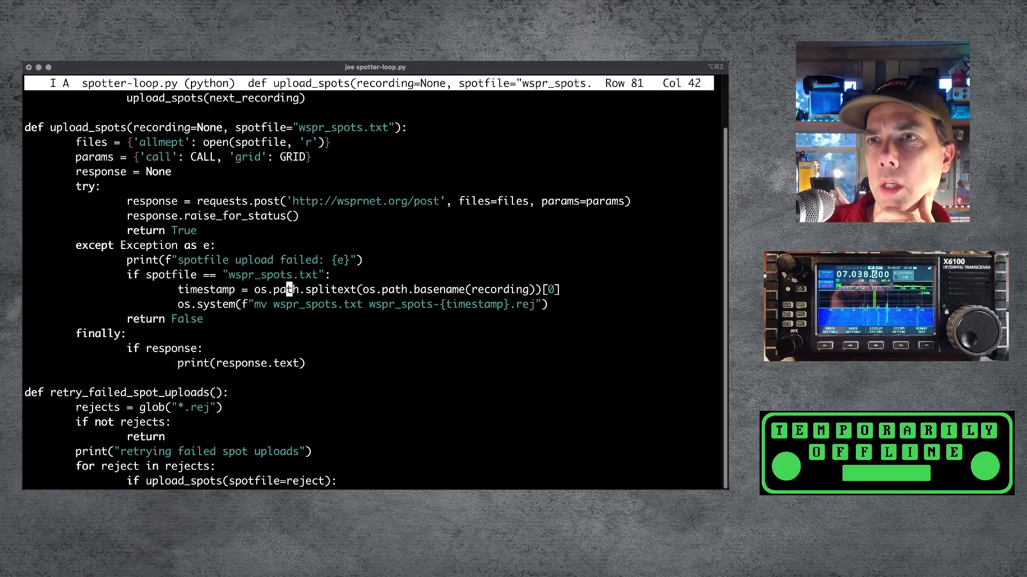
key(Down)
key(Down)
- Look back over decode_thread_main from its definition to the os.system line that runs wsprd
key(Up)
key(Up)
key(Up)
key(Up)
key(Up)
key(Up)
key(Up)
key(Up)
key(Up)
key(Up)
key(Up)
key(Up)
key(Up)
key(Up)
key(Up)
key(Up)
key(Up)
key(Up)
key(Up)
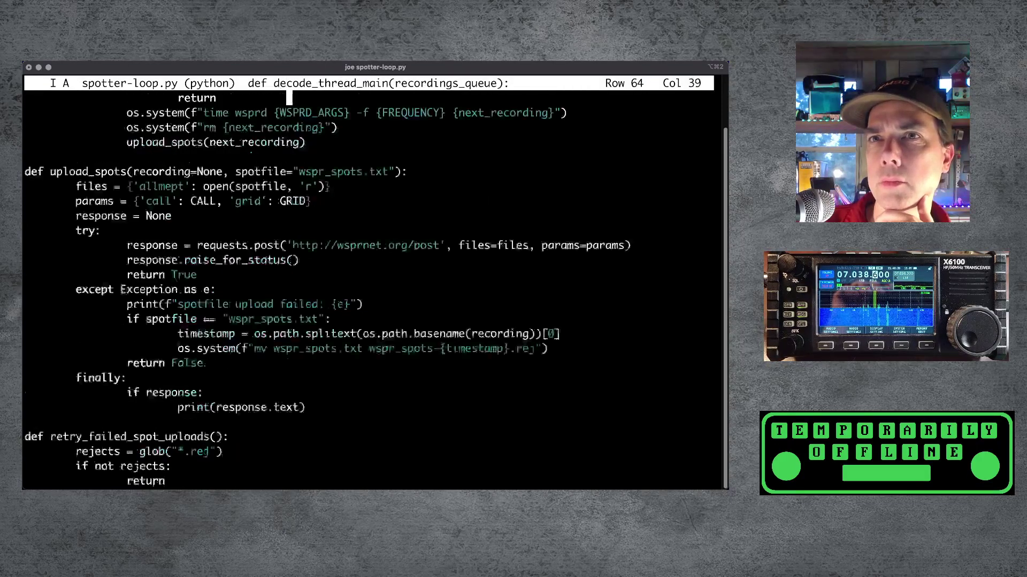
key(Up)
key(Up)
key(Up)
key(Up)
key(Up)
key(Down)
key(Down)
key(Down)
key(Down)
key(Down)
key(Down)
key(Down)
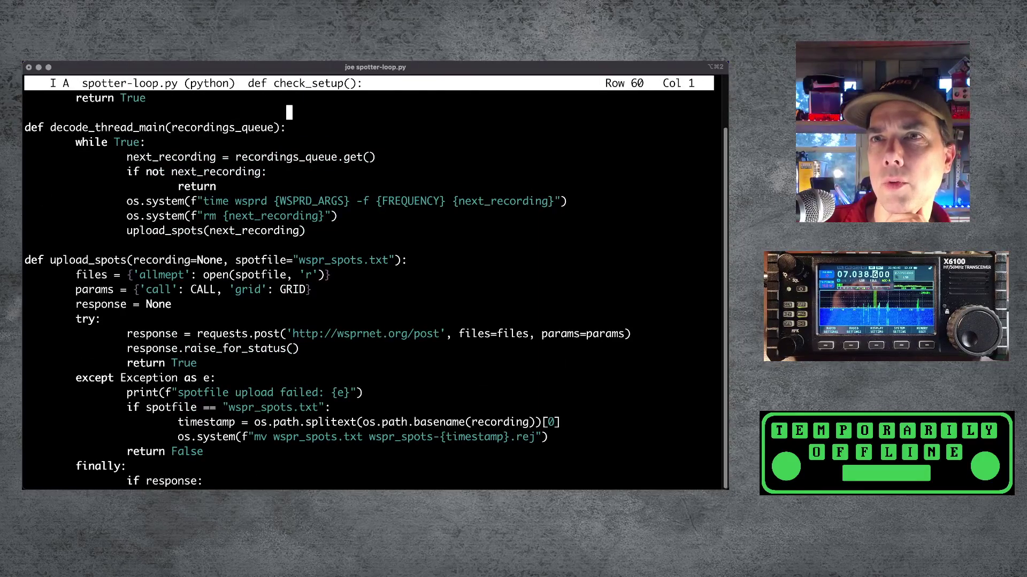
key(Up)
key(Down)
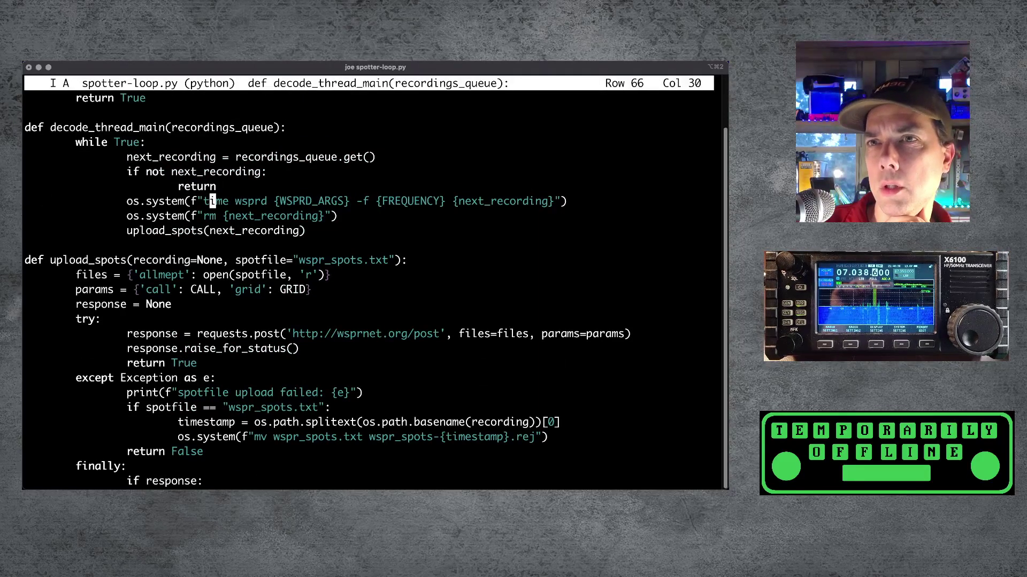
- Examine the time wsprd part of the decode command in decode_thread_main
key(Left)
key(Right)
key(Right)
key(Right)
key(Right)
key(Right)
key(Right)
key(Right)
key(Right)
key(Right)
key(Right)
key(Right)
key(Right)
key(Right)
key(Right)
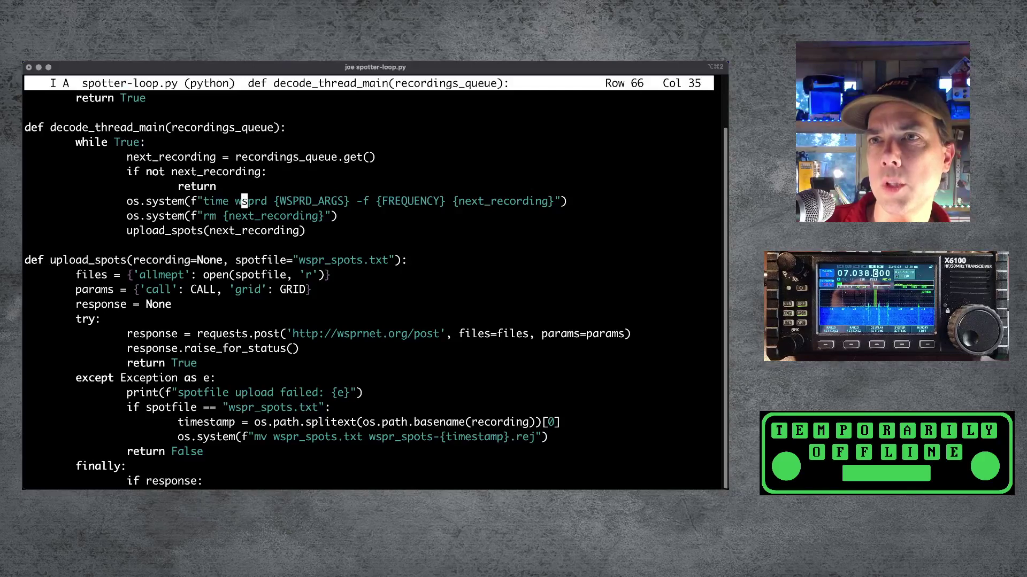
- Examine the {WSPRD_ARGS} placeholder in the wsprd command
key(Right)
key(Right)
key(Right)
key(Right)
key(Right)
key(Right)
key(Right)
key(Right)
key(Right)
key(Right)
key(Right)
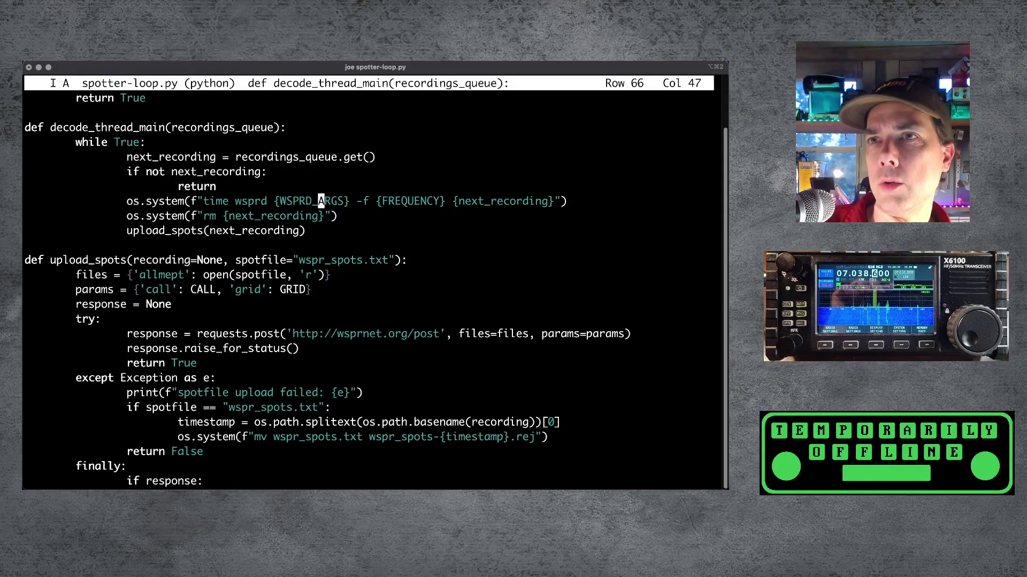
- Examine the -f {FREQUENCY} option and the {next_recording} input file in the wsprd command
key(Right)
key(Right)
key(Right)
key(Right)
key(Right)
key(Right)
key(Right)
key(Right)
key(Right)
key(Right)
key(Right)
key(Right)
key(Right)
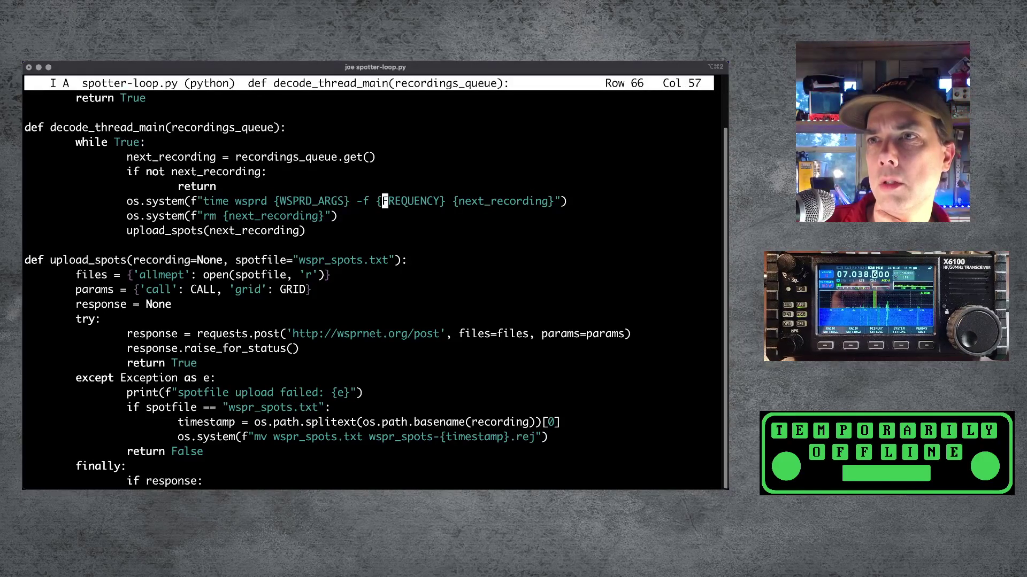
key(Right)
key(Right)
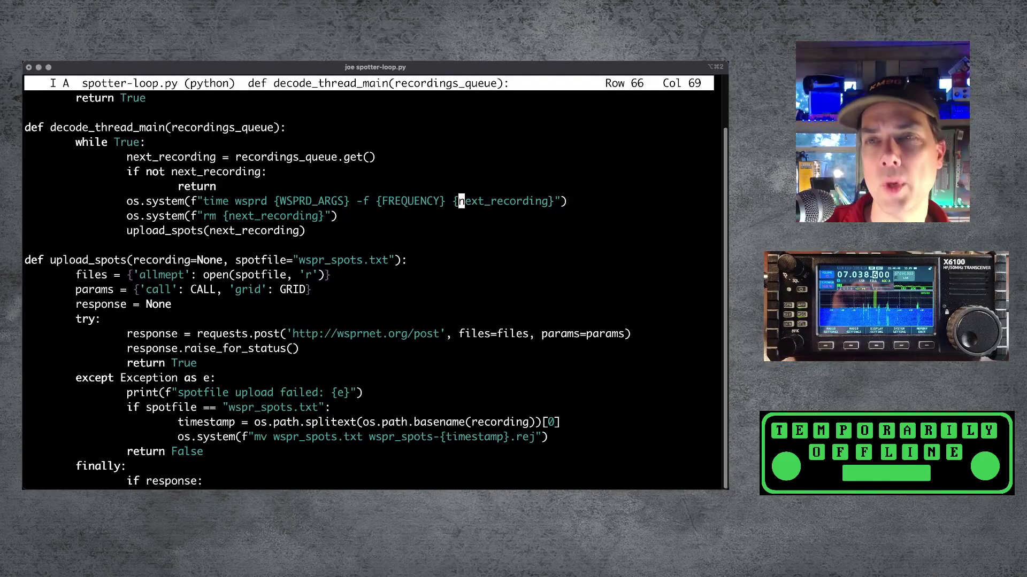
- Go back above check_setup() to examine the WSPRD_ARGS="-w" definition
key(Up)
key(Up)
key(Up)
key(Up)
key(Up)
key(Up)
key(Up)
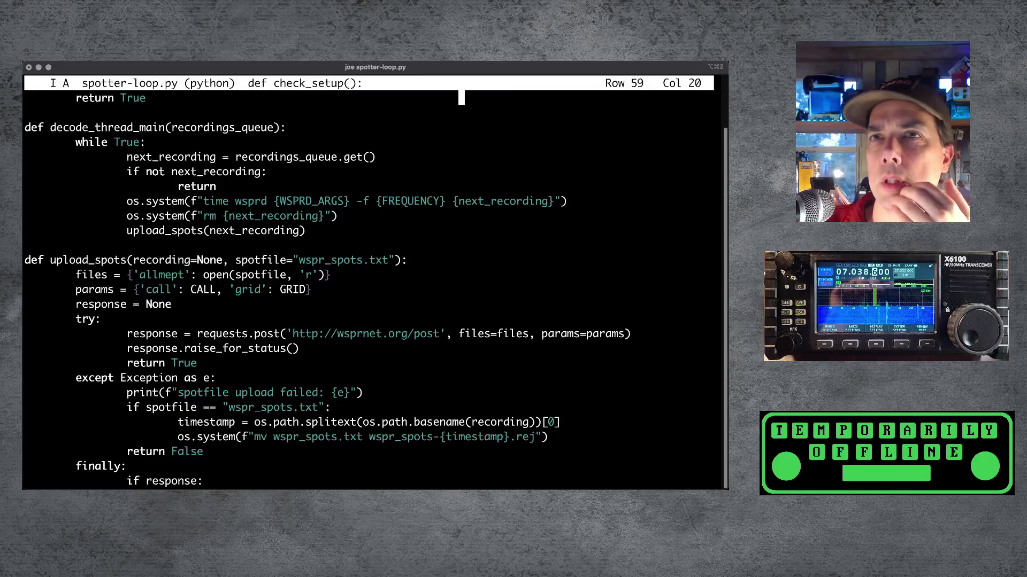
key(Up)
key(Up)
key(Up)
key(Up)
key(Up)
key(Up)
key(Up)
key(Up)
key(Up)
key(Up)
key(Up)
key(Up)
key(Up)
key(Up)
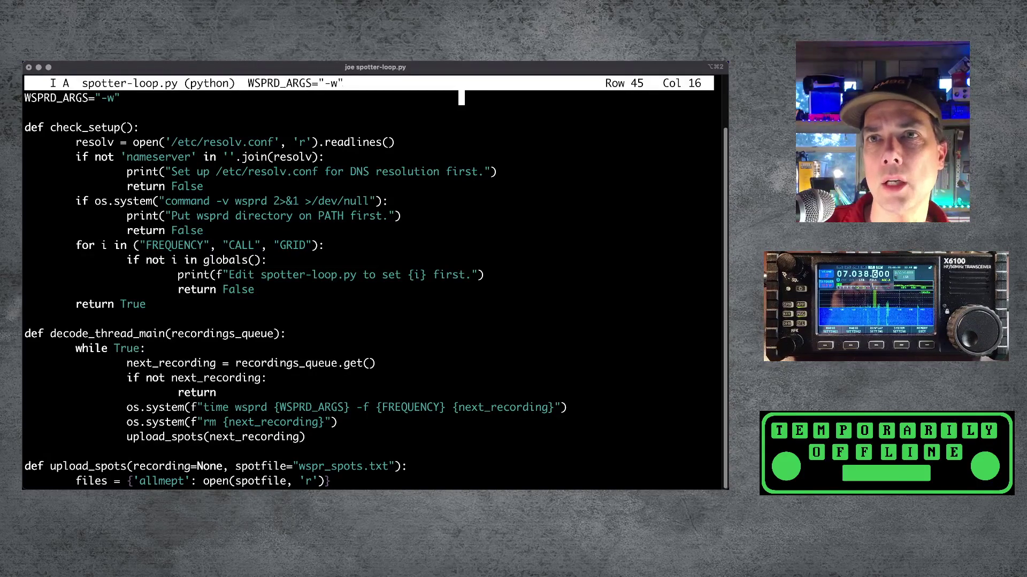
- Examine the rest of spotter-loop.py from the WSPRD_ARGS definition and check_setup() down to the main() function
key(Up)
key(Up)
key(Down)
key(Down)
key(Down)
key(Down)
key(Down)
key(Down)
key(Down)
key(Down)
key(Down)
key(Down)
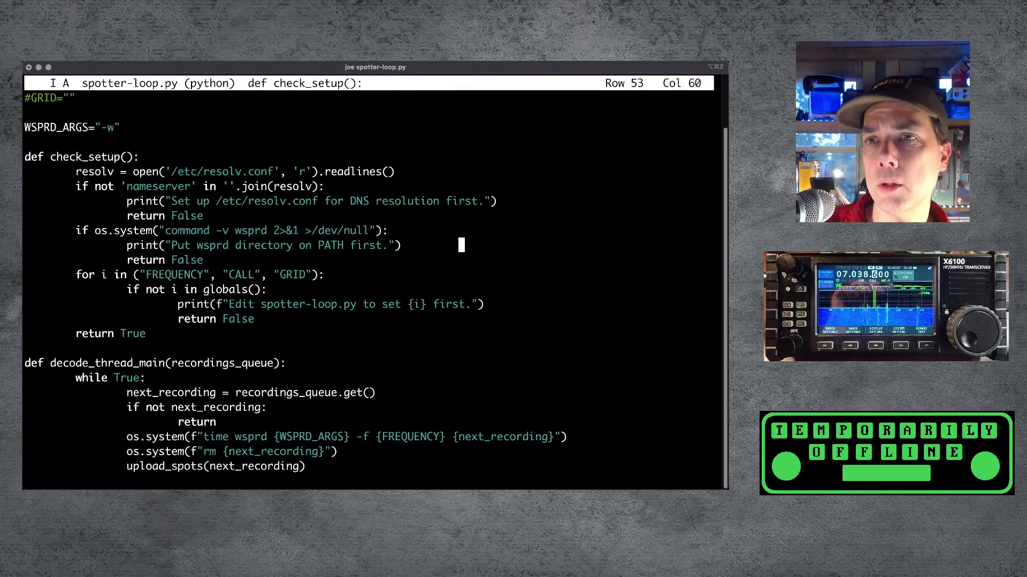
key(Down)
key(Down)
key(Down)
key(Down)
key(Down)
key(Down)
key(Down)
key(Down)
key(Down)
key(Page_Down)
key(Page_Down)
key(Up)
key(Up)
key(Up)
key(Up)
key(Up)
key(Up)
key(Up)
key(Up)
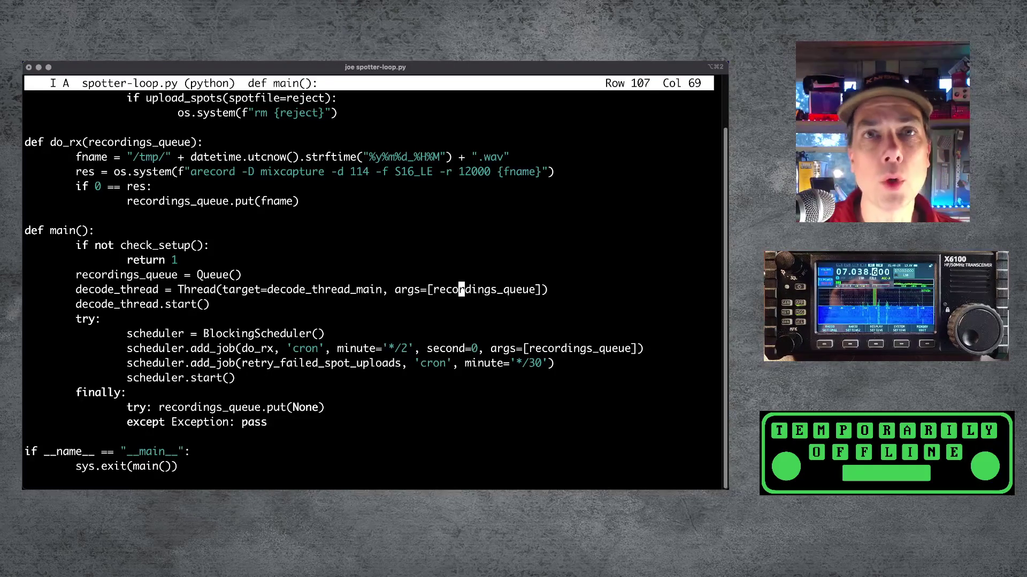
- Switch to the radio's SSH session and examine the /tmp/220322_2252.wav recording line's file name, sample rate and channel format
key(alt+super+1)
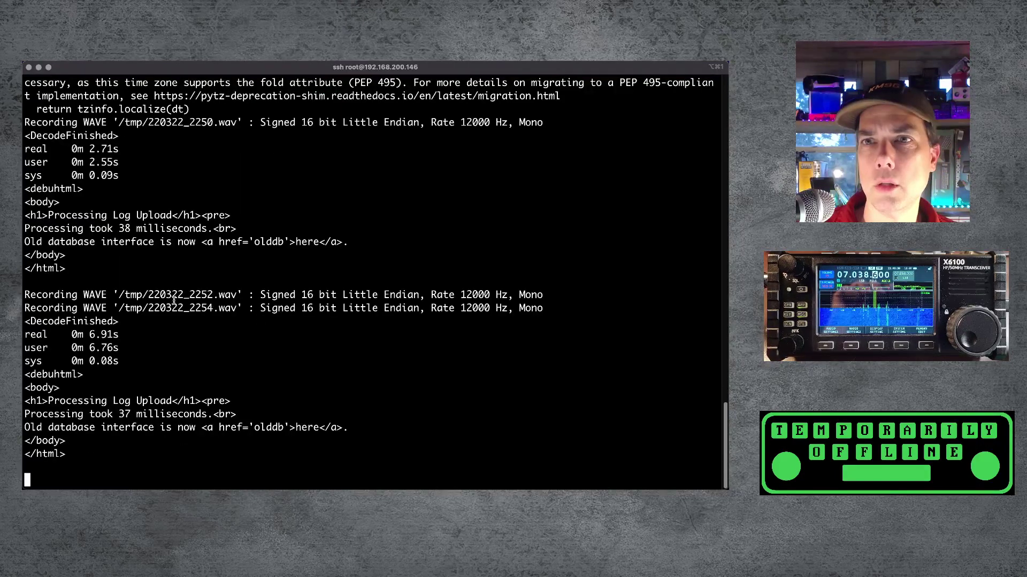
drag(86, 295, 243, 295)
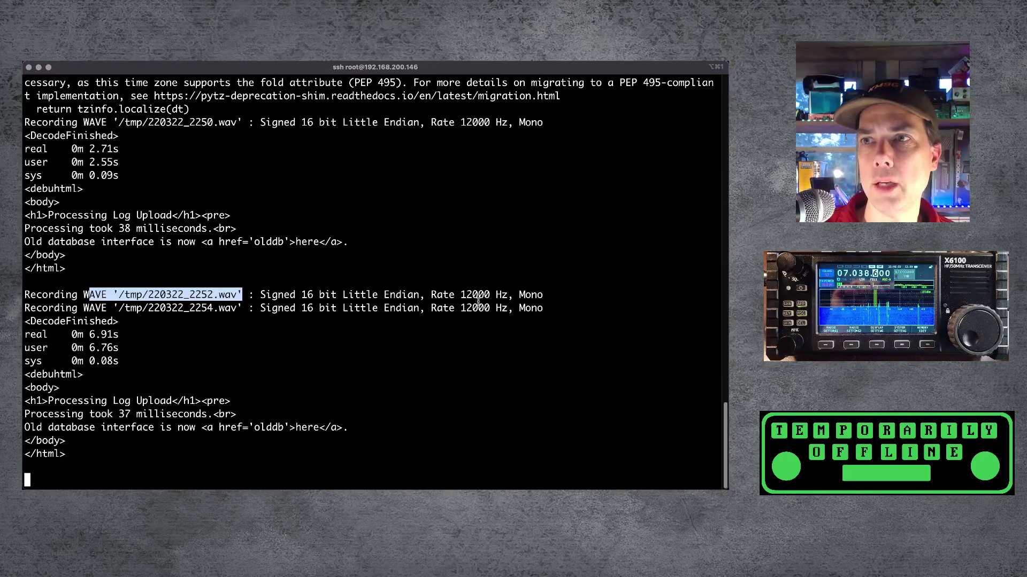
drag(461, 294, 495, 294)
double_click(531, 295)
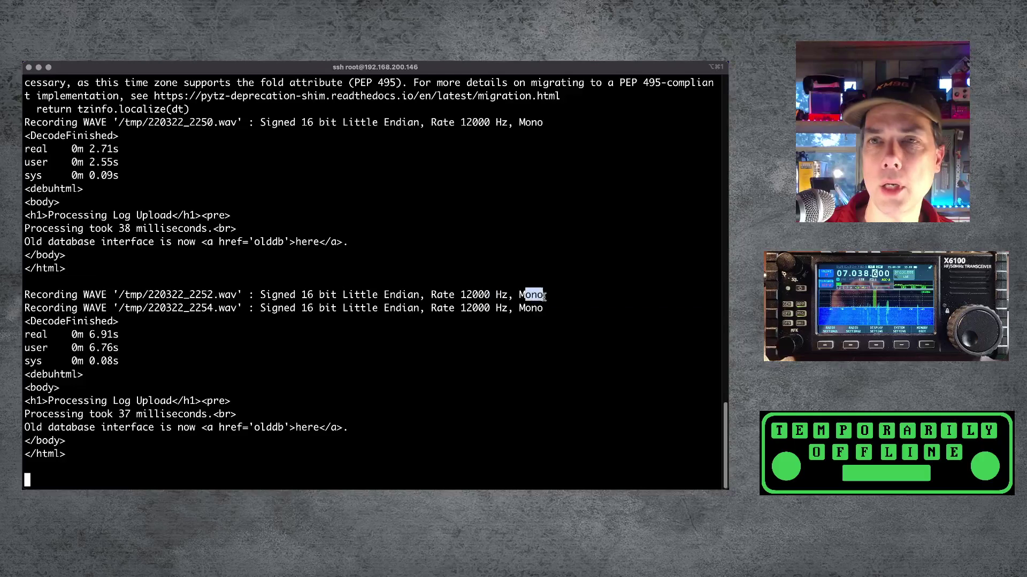
- Examine the decode timing under the last <DecodeFinished> and the Processing Log Upload response below it
click(184, 363)
drag(33, 321, 130, 362)
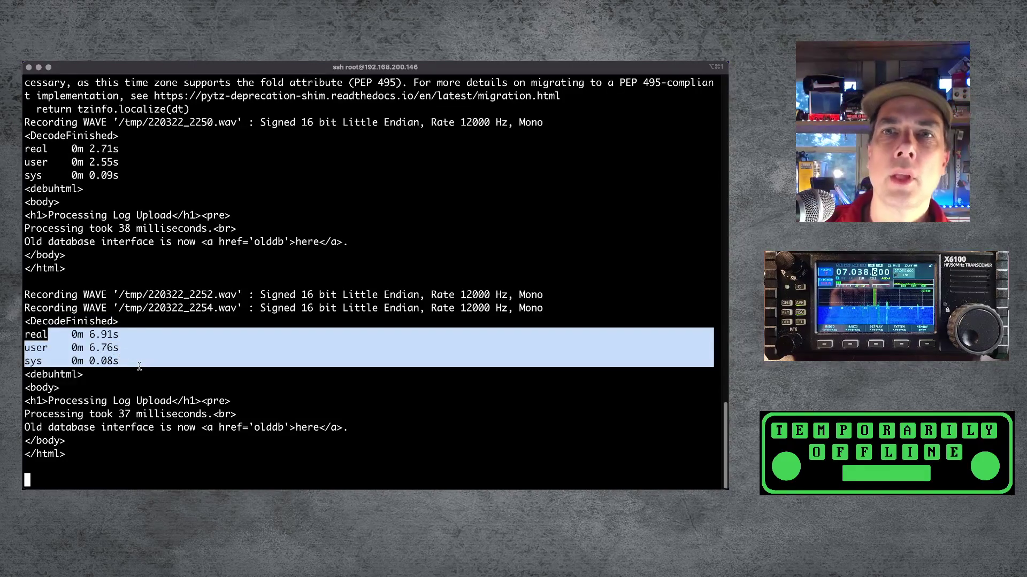
drag(102, 401, 184, 401)
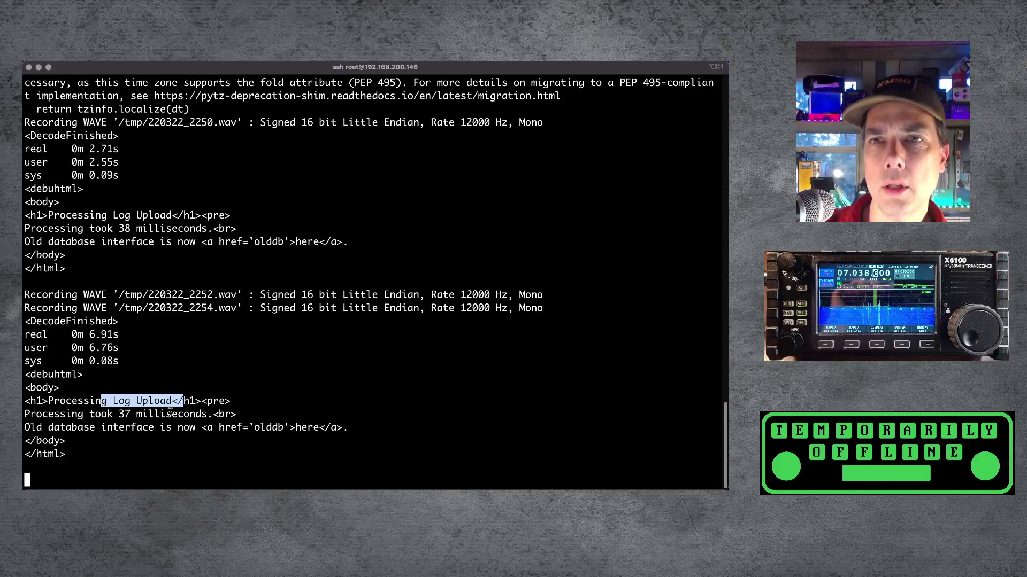
drag(113, 414, 230, 426)
click(247, 429)
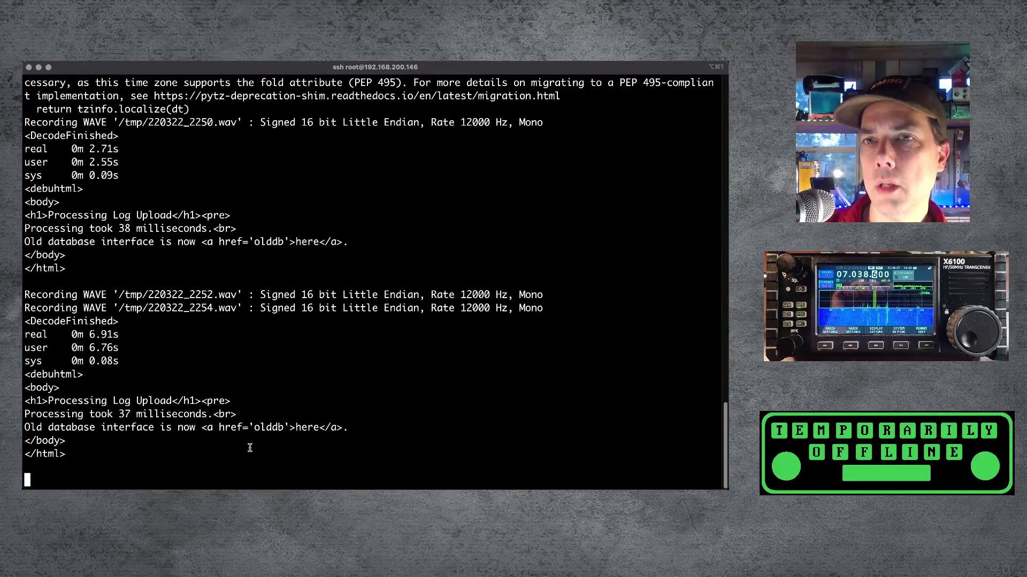
- Switch to Firefox and update the WSPRnet map with the current 40m band, call and 10-minute settings
mouse_move(277, 479)
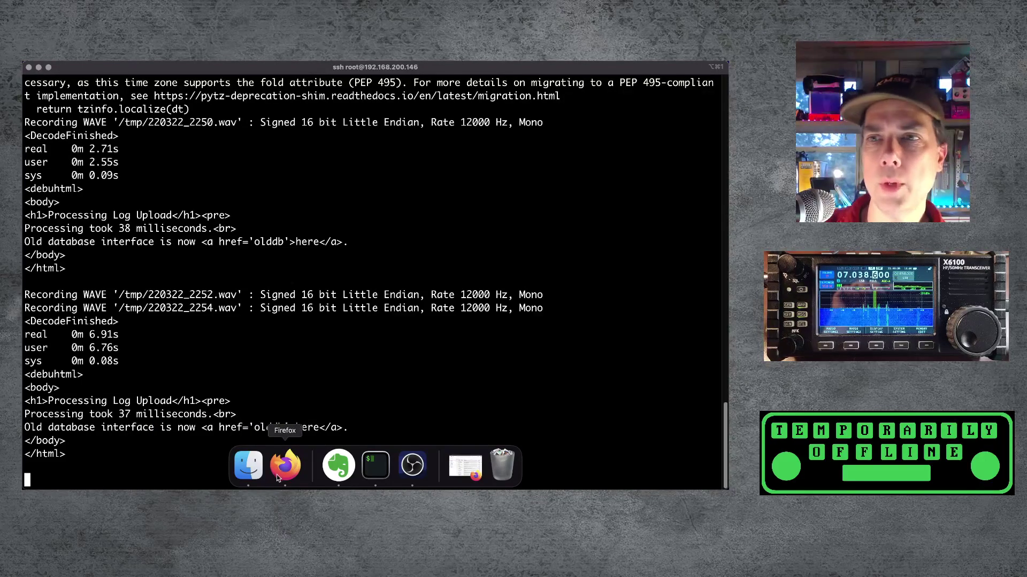
click(278, 461)
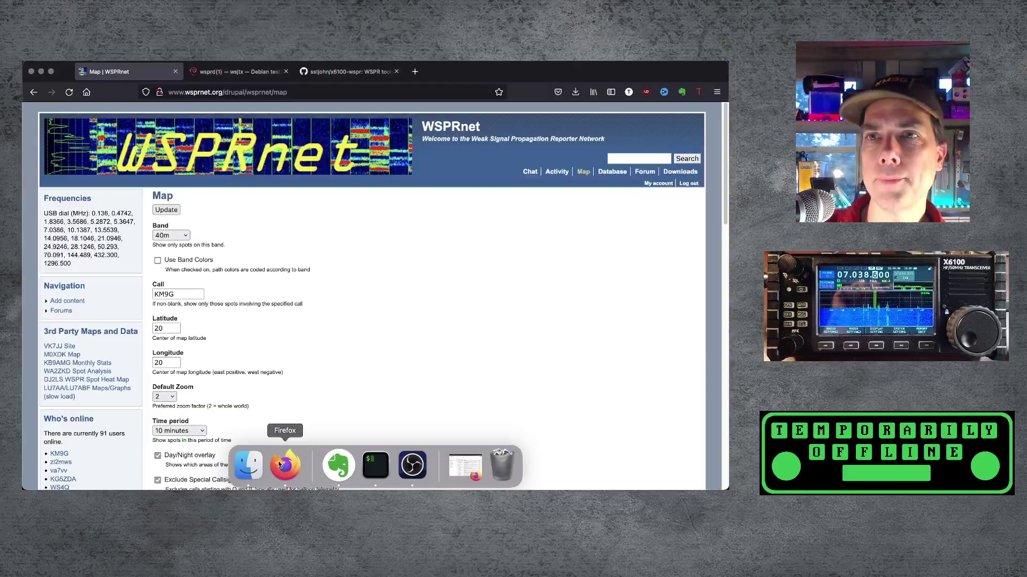
click(166, 210)
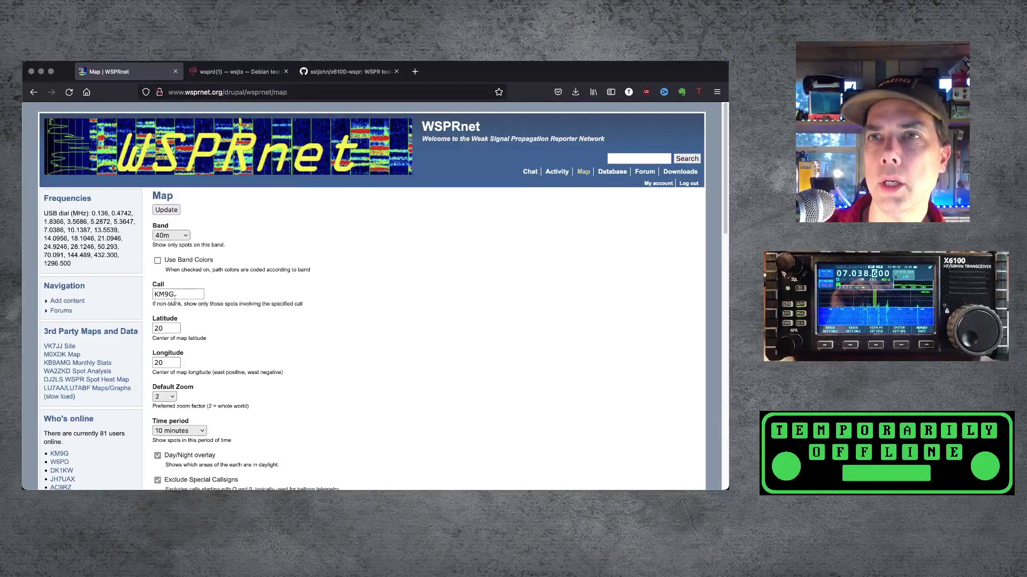